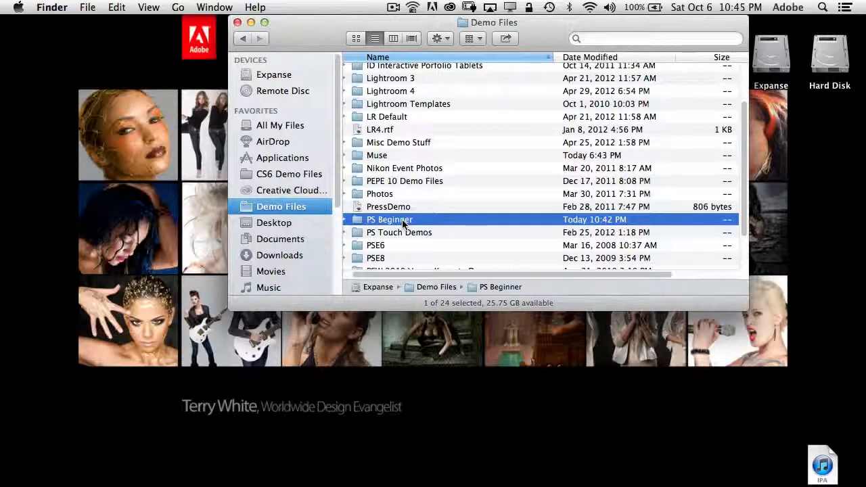
pyautogui.moveTo(404, 224); pyautogui.dragTo(194, 471)
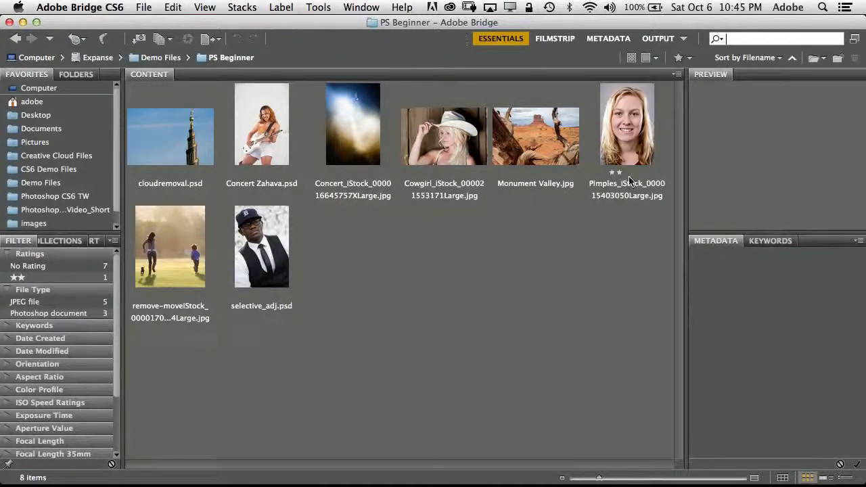
pyautogui.doubleClick(624, 139)
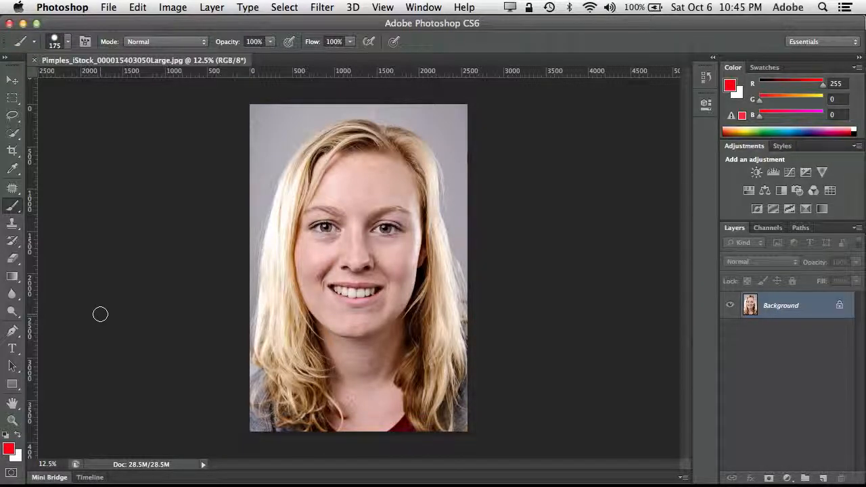
# Activate the Spot Healing Brush Tool to retouch the forehead of the portrait at 50% magnification
pyautogui.press('super+equal')
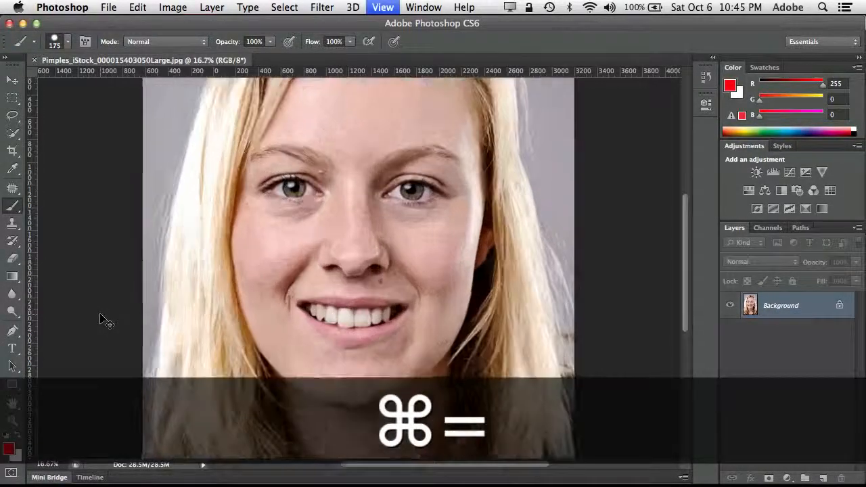
pyautogui.press('super+equal')
pyautogui.press('super+equal')
pyautogui.press('super+equal')
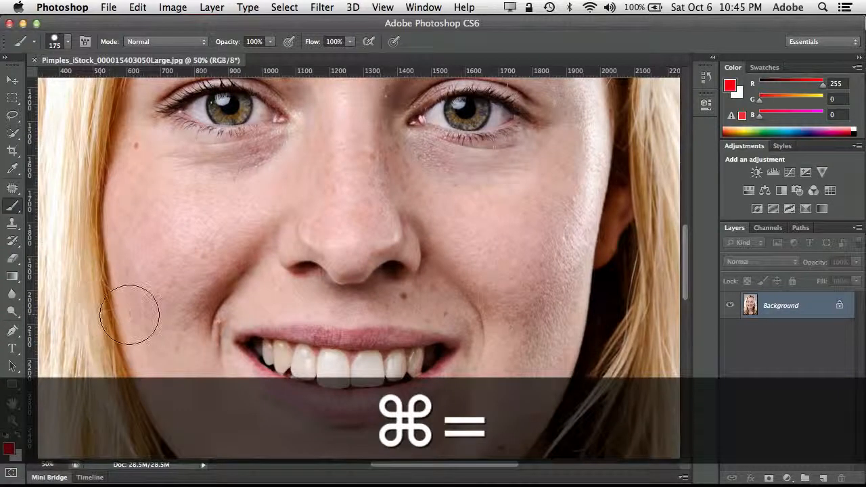
pyautogui.scroll(10, 129, 315)
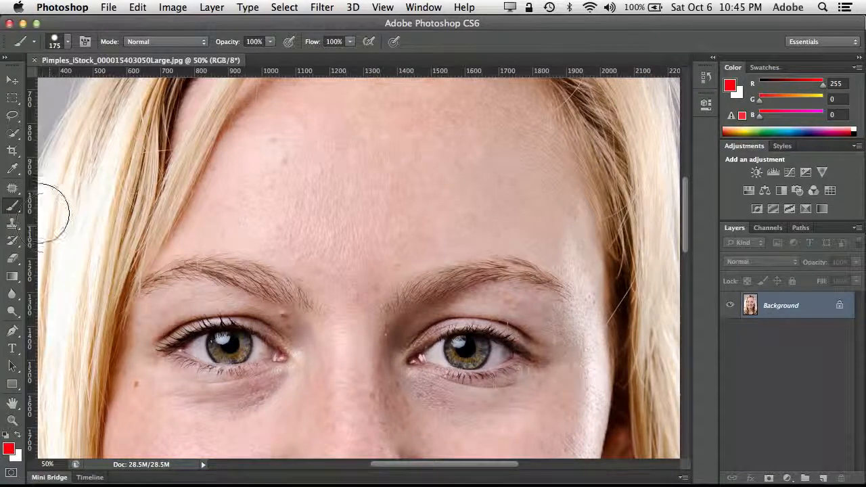
pyautogui.click(12, 189)
pyautogui.click(12, 190)
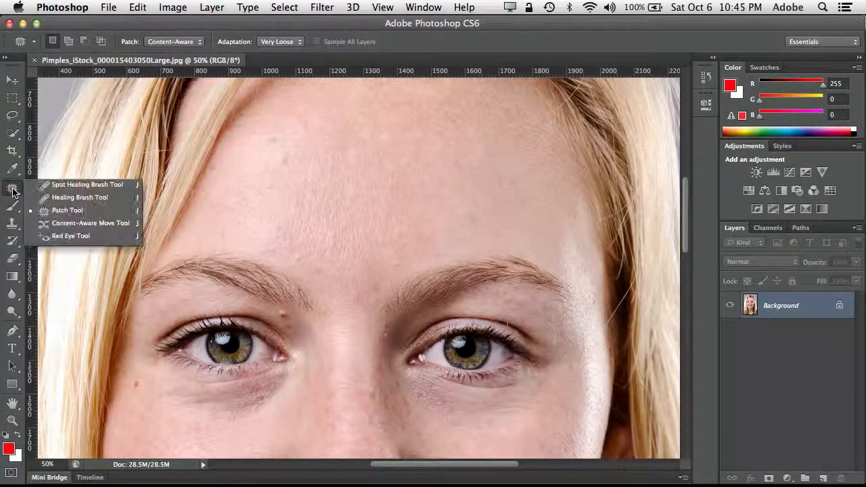
pyautogui.click(68, 185)
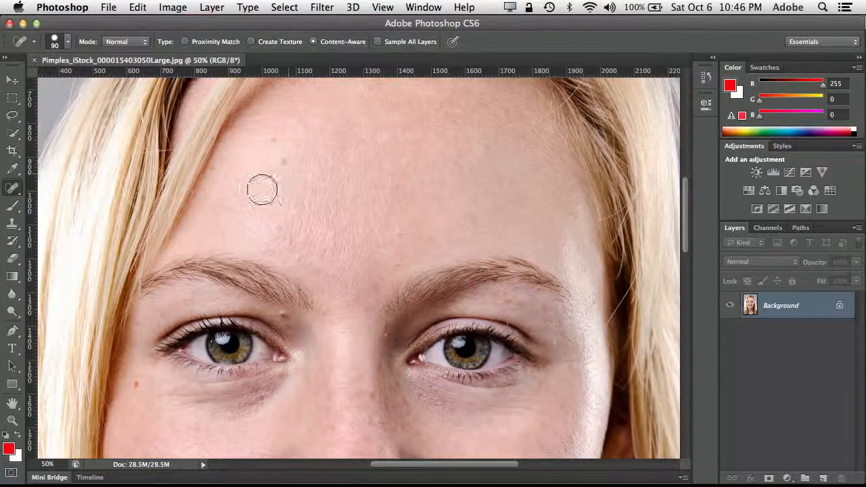
pyautogui.click(310, 195)
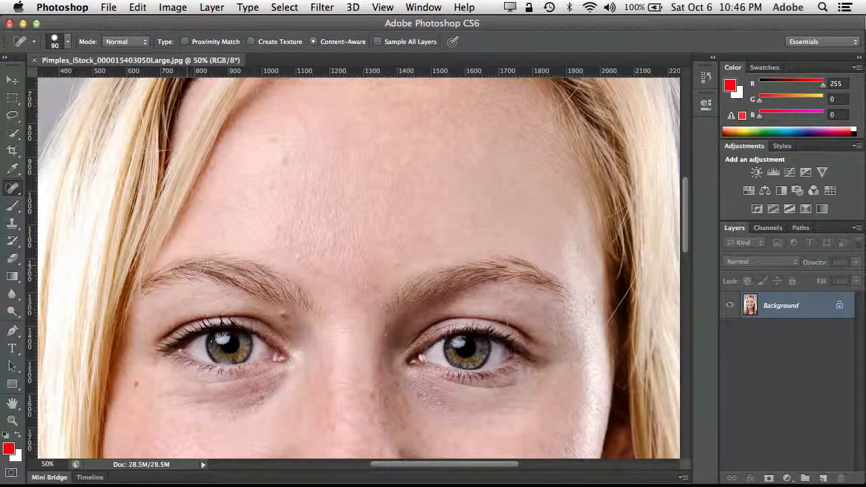
pyautogui.click(233, 182)
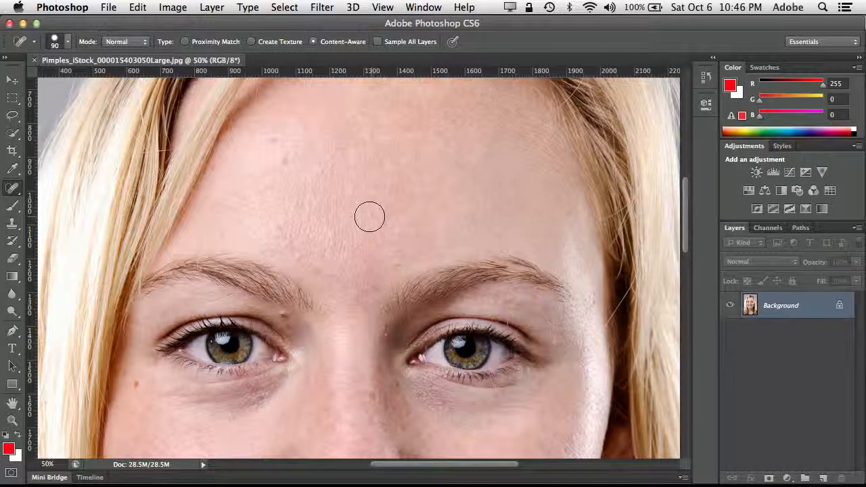
pyautogui.click(286, 167)
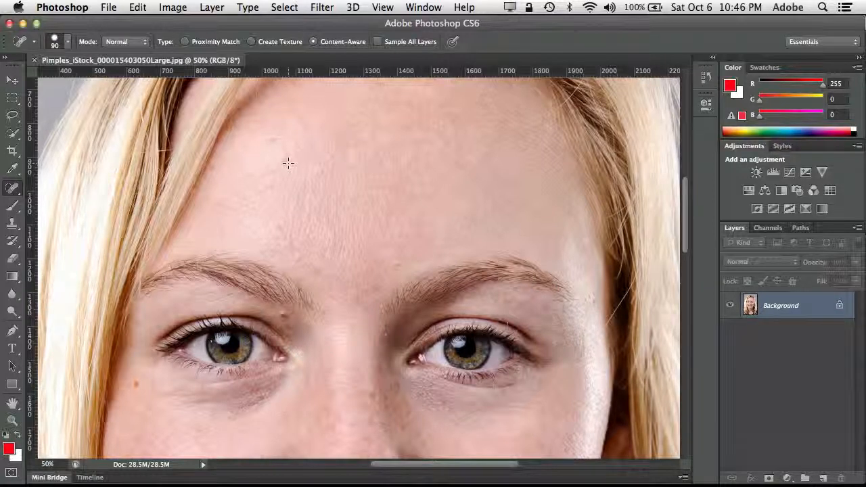
pyautogui.click(290, 163)
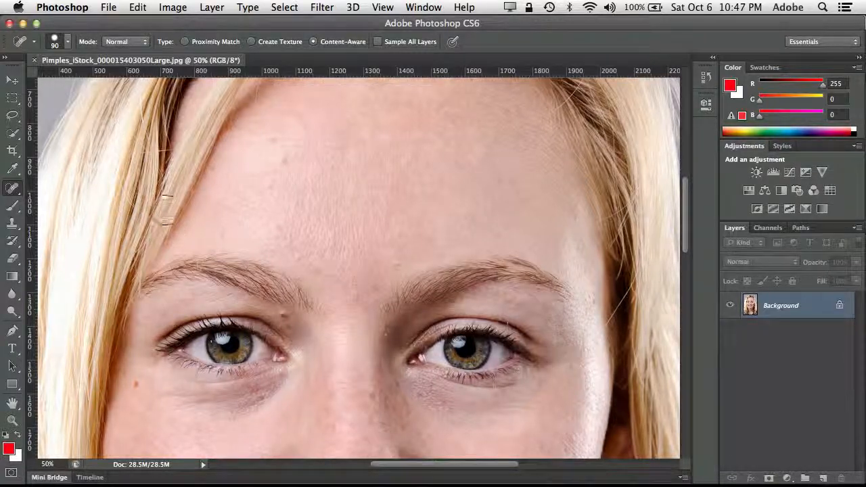
# Set the healing brush's hardness to 0%
pyautogui.click(67, 45)
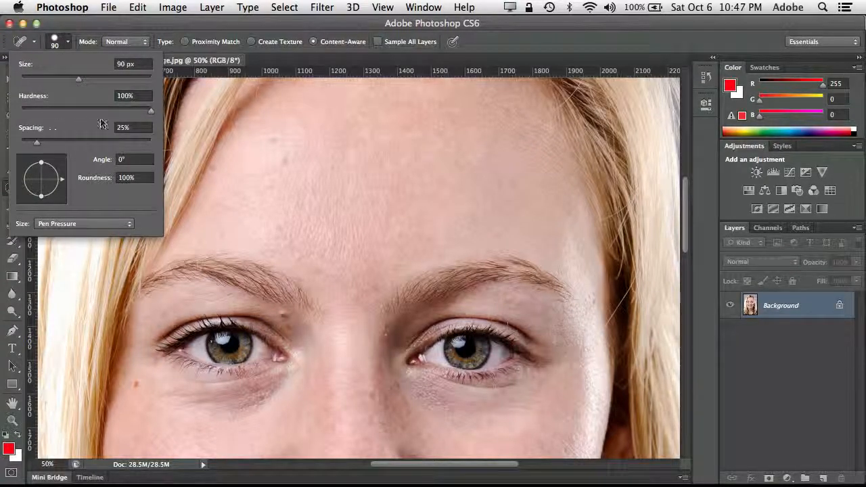
pyautogui.moveTo(150, 113); pyautogui.dragTo(136, 116)
pyautogui.moveTo(38, 115); pyautogui.dragTo(18, 116)
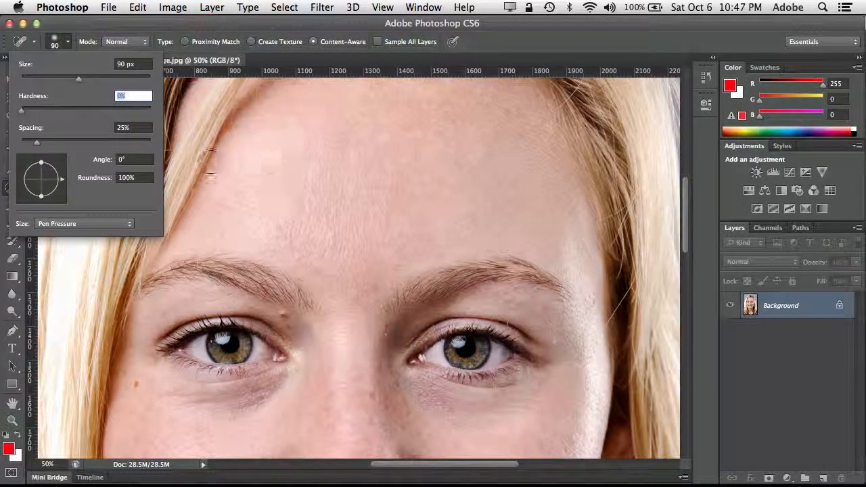
pyautogui.click(56, 43)
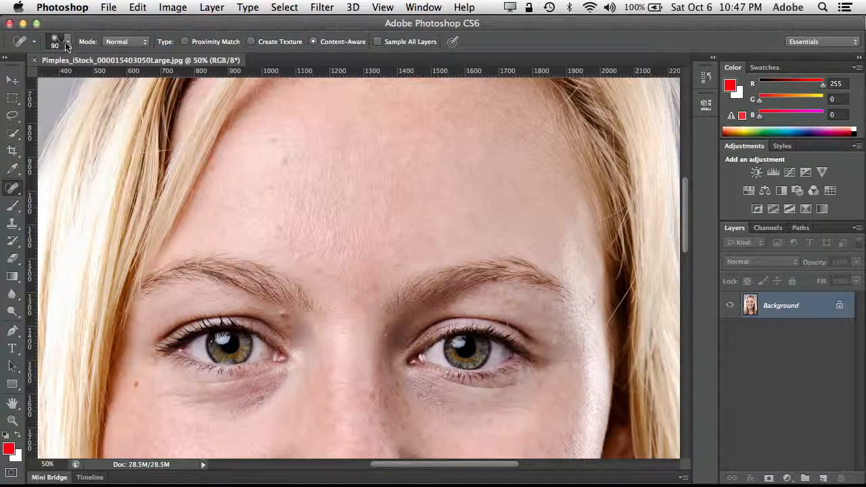
# Set the healing brush's size to 77 px and try a much higher hardness
pyautogui.click(67, 45)
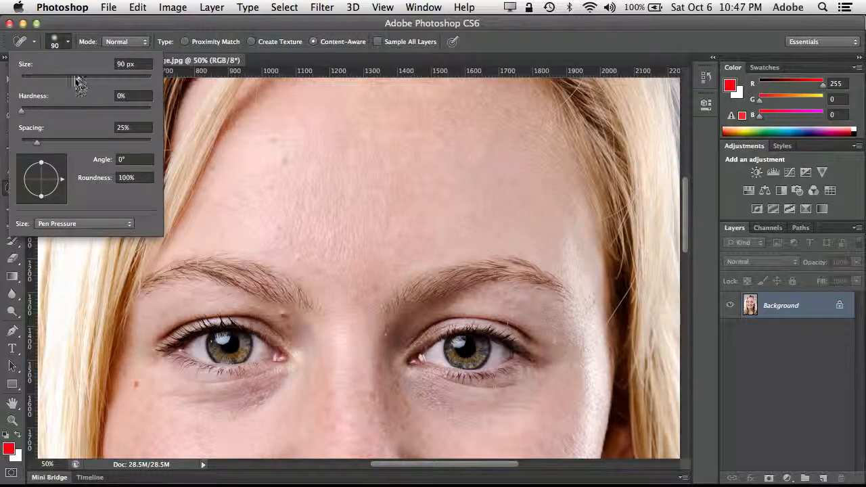
pyautogui.moveTo(78, 81); pyautogui.dragTo(71, 80)
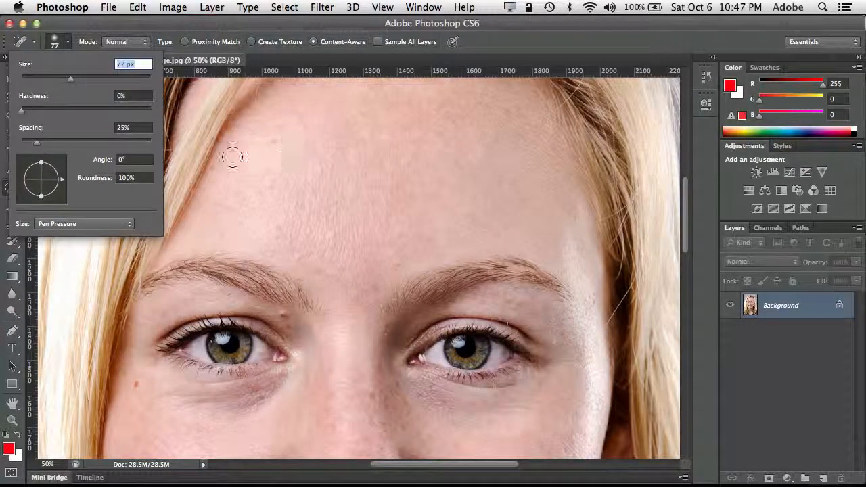
pyautogui.moveTo(22, 112); pyautogui.dragTo(155, 113)
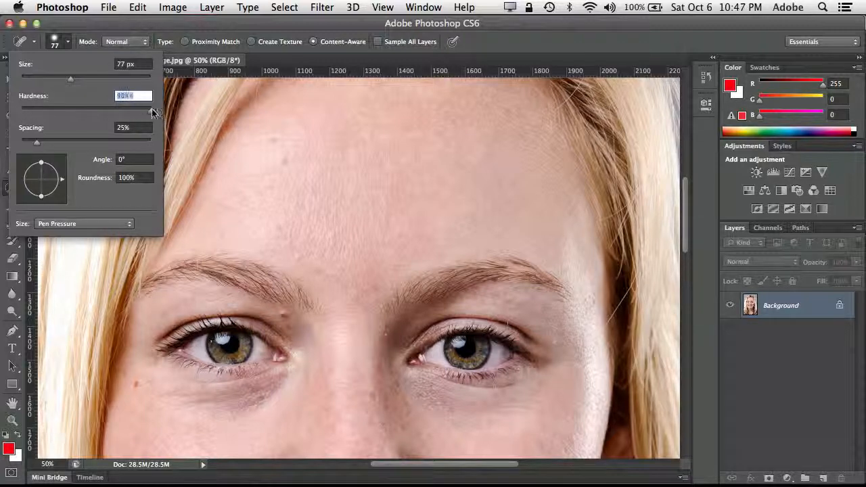
pyautogui.click(65, 43)
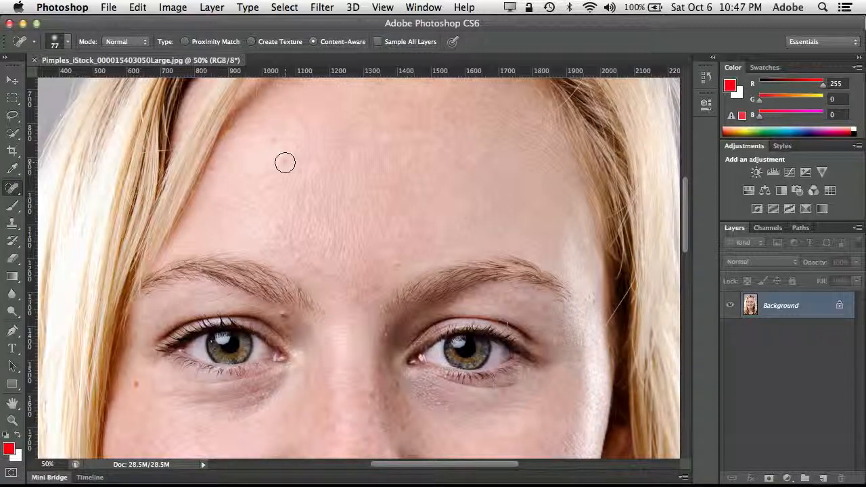
# Shrink the healing brush to 50 px and enlarge it to 90 px
pyautogui.press('[')
pyautogui.press('[')
pyautogui.press('[')
pyautogui.press('[')
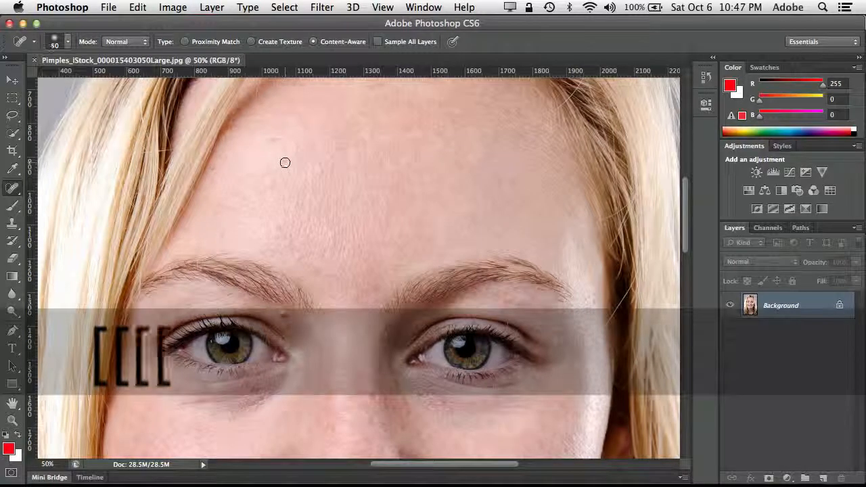
pyautogui.press(']')
pyautogui.press(']')
pyautogui.press(']')
pyautogui.press(']')
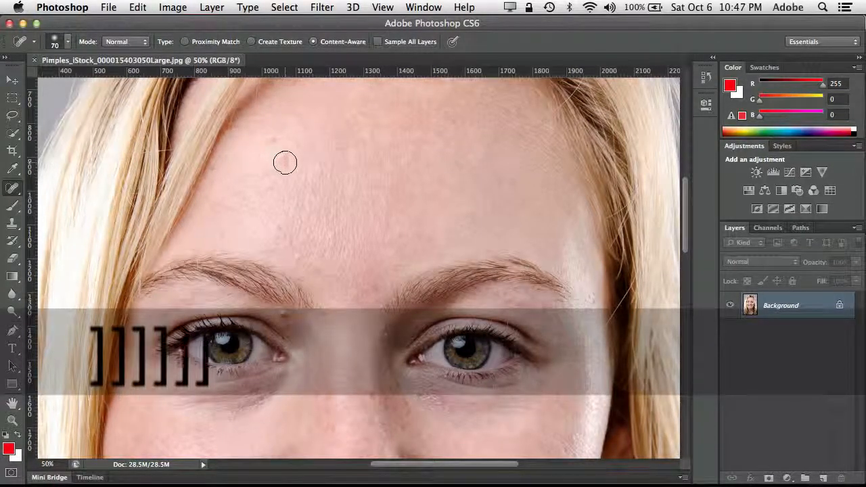
pyautogui.press(']')
pyautogui.press(']')
pyautogui.press(']')
pyautogui.press('[')
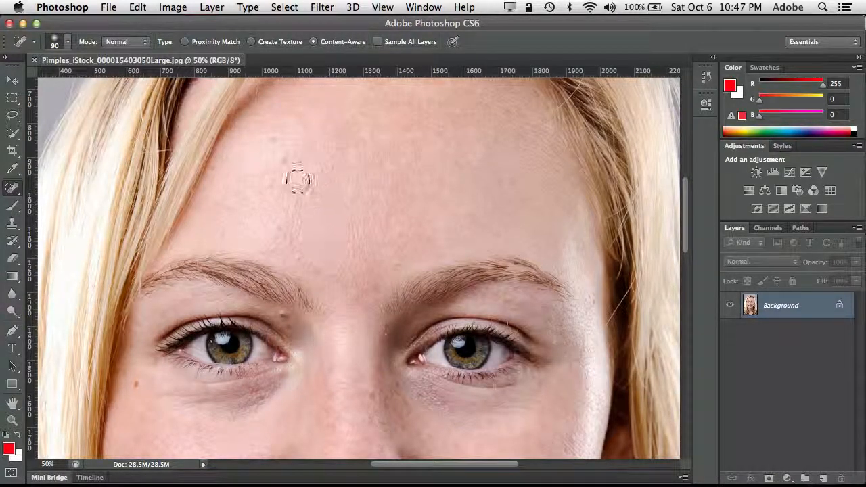
# Remove the blemishes on the forehead beside the hairline and above the eyebrow with the Spot Healing Brush
pyautogui.click(282, 155)
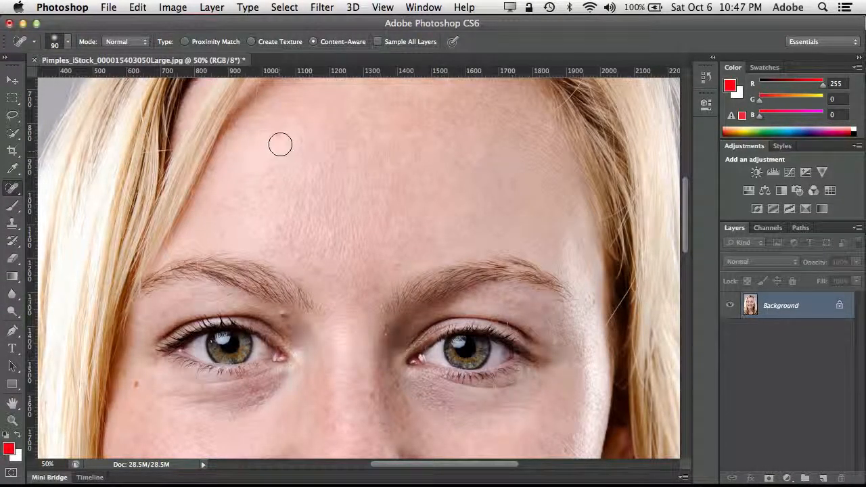
pyautogui.moveTo(280, 145)
pyautogui.mouseDown()
pyautogui.moveTo(252, 139)
pyautogui.moveTo(348, 148)
pyautogui.mouseUp()
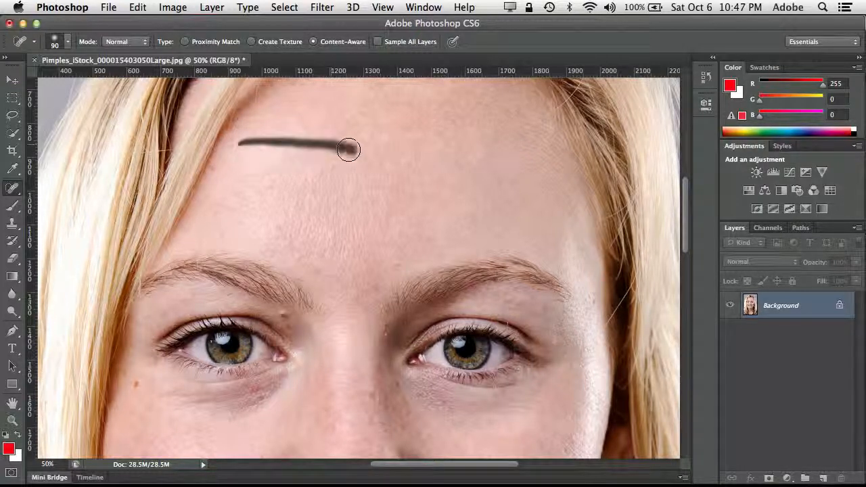
pyautogui.click(219, 185)
pyautogui.click(224, 179)
pyautogui.click(277, 229)
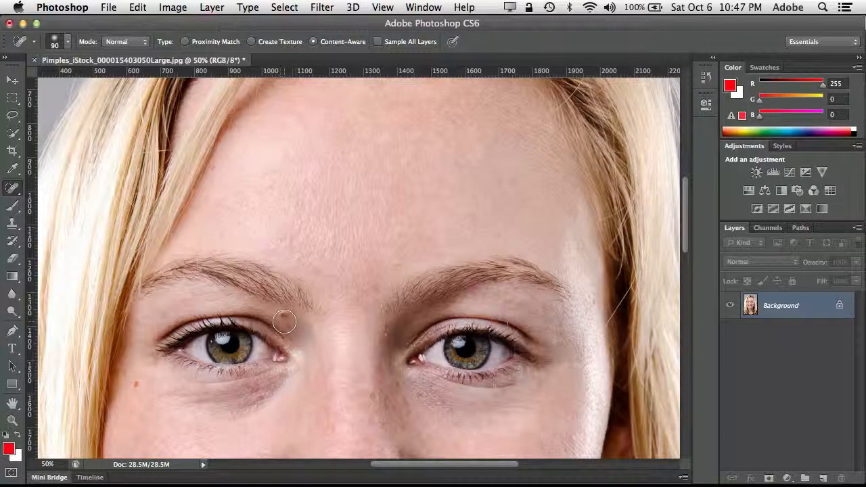
# Heal the mole beside the inner corner of the eye and the spot between the eyebrows
pyautogui.click(284, 312)
pyautogui.click(292, 332)
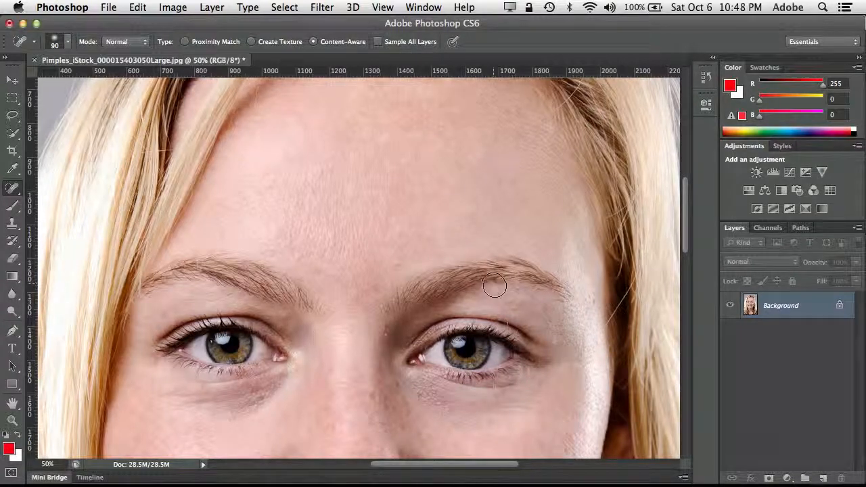
pyautogui.click(397, 270)
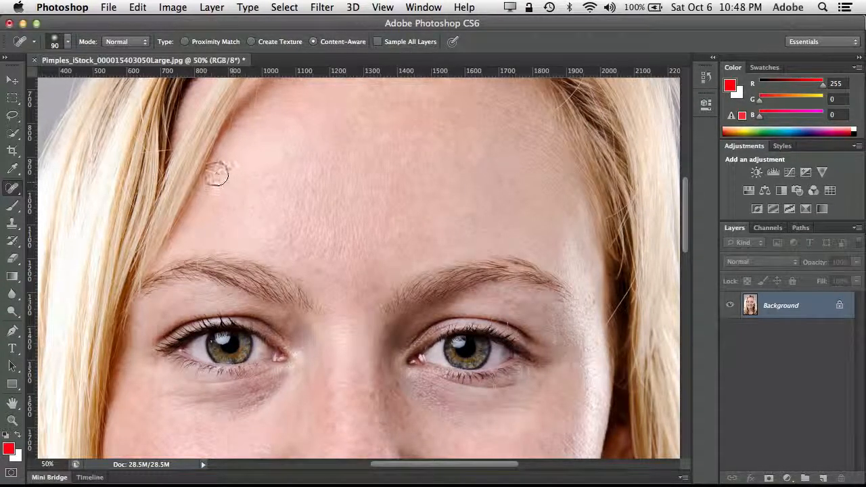
# Heal the blemishes on the lower cheek and beside the corner of the mouth
pyautogui.moveTo(356, 288); pyautogui.dragTo(347, 136)
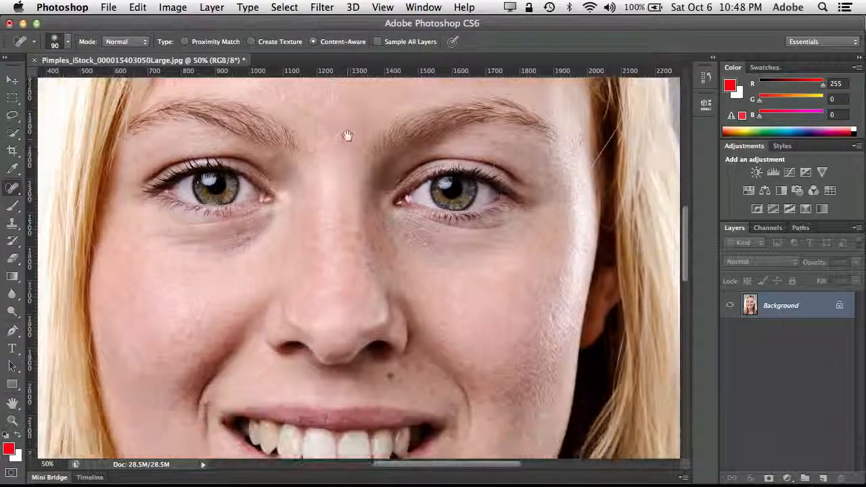
pyautogui.scroll(-5, 347, 136)
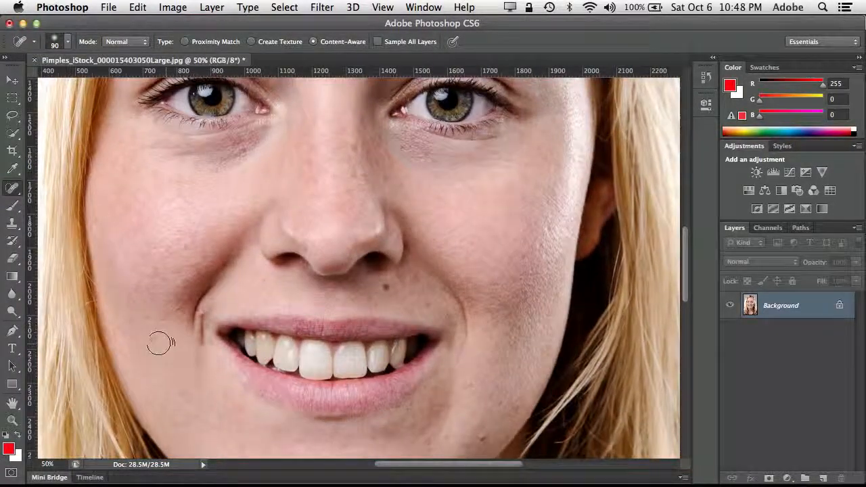
pyautogui.click(159, 344)
pyautogui.click(207, 307)
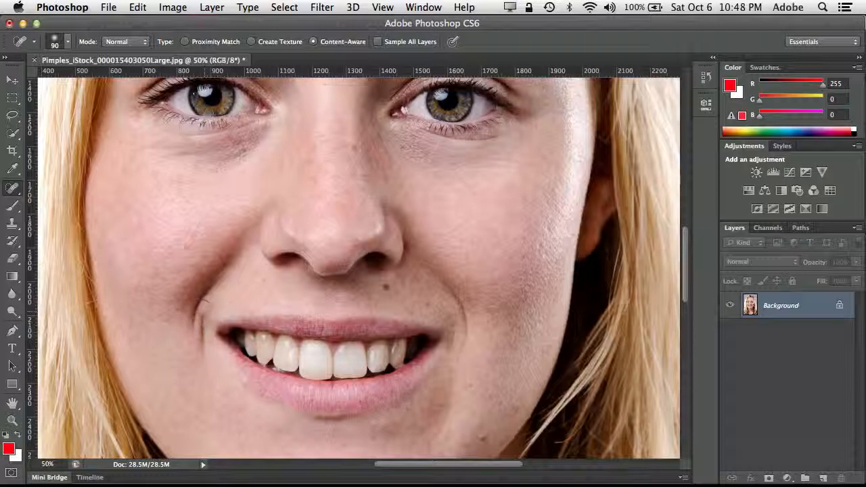
# Remove the mole on the jawline and the blemishes across the chin with the Spot Healing Brush
pyautogui.moveTo(237, 406); pyautogui.dragTo(196, 309)
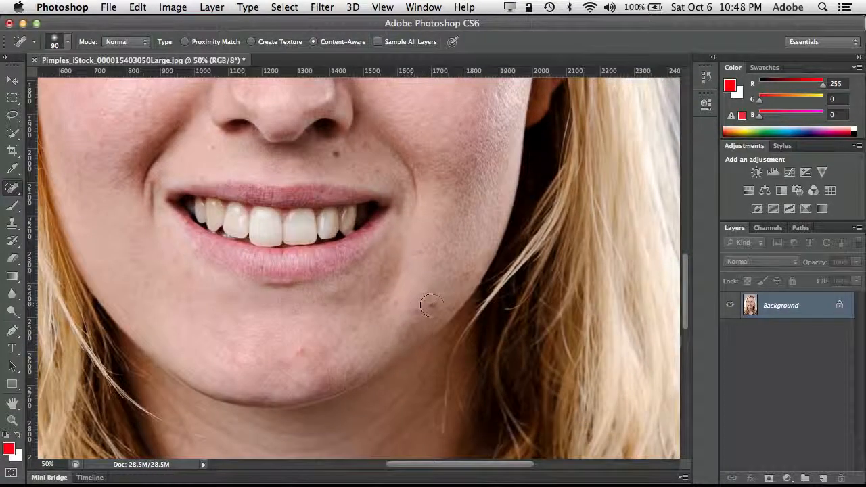
pyautogui.click(431, 308)
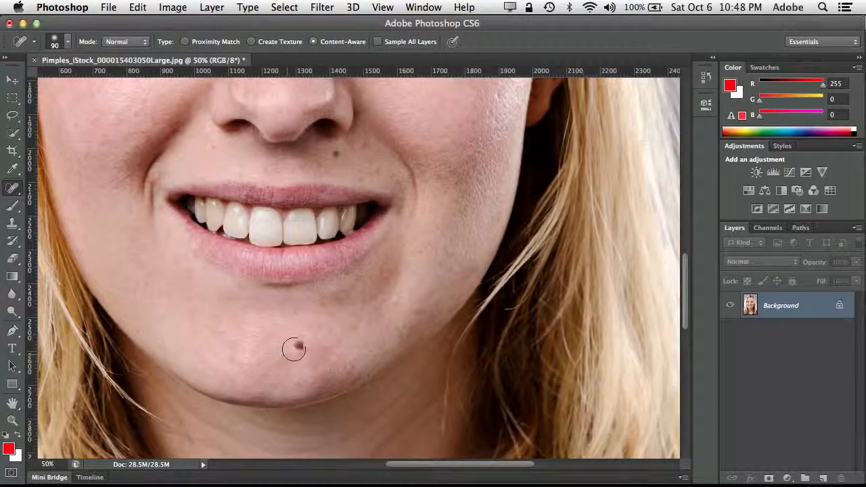
pyautogui.click(293, 349)
pyautogui.click(348, 370)
pyautogui.click(356, 327)
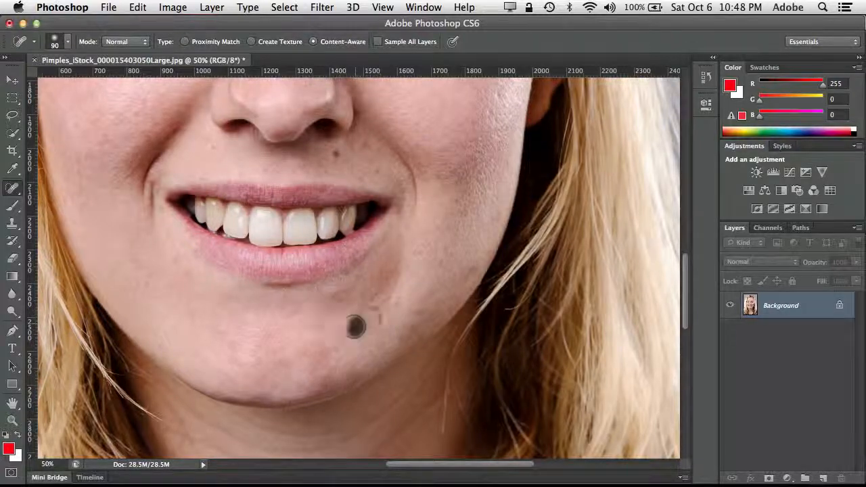
pyautogui.click(394, 304)
# Retouch the neck below the chin and heal the dark mole on it
pyautogui.moveTo(344, 354); pyautogui.dragTo(371, 240)
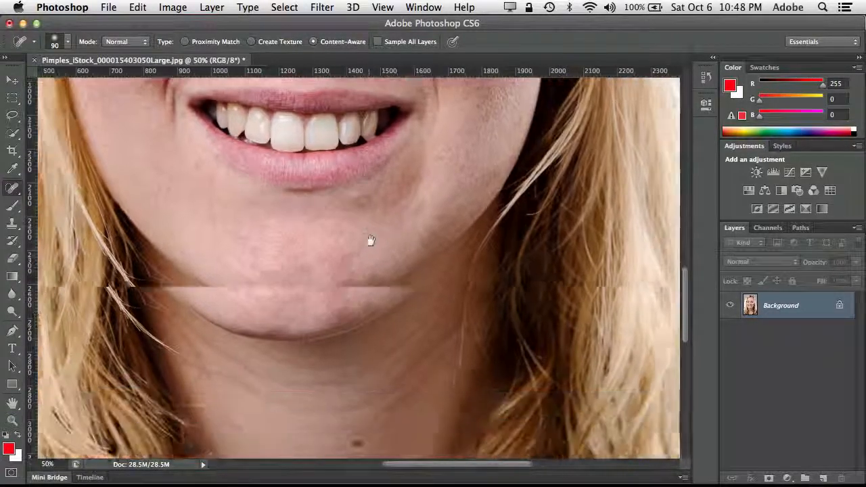
pyautogui.moveTo(392, 327)
pyautogui.mouseDown()
pyautogui.moveTo(318, 341)
pyautogui.moveTo(264, 329)
pyautogui.moveTo(203, 300)
pyautogui.mouseUp()
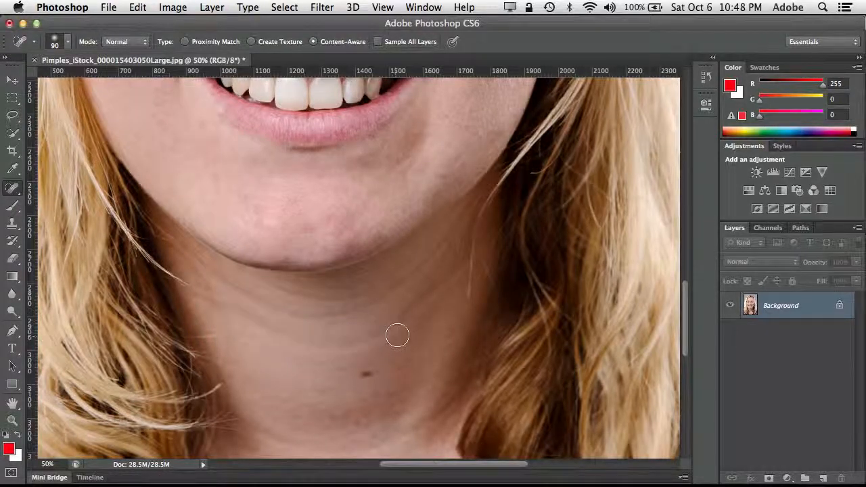
pyautogui.moveTo(397, 336)
pyautogui.mouseDown()
pyautogui.moveTo(374, 337)
pyautogui.moveTo(448, 280)
pyautogui.mouseUp()
pyautogui.click(366, 377)
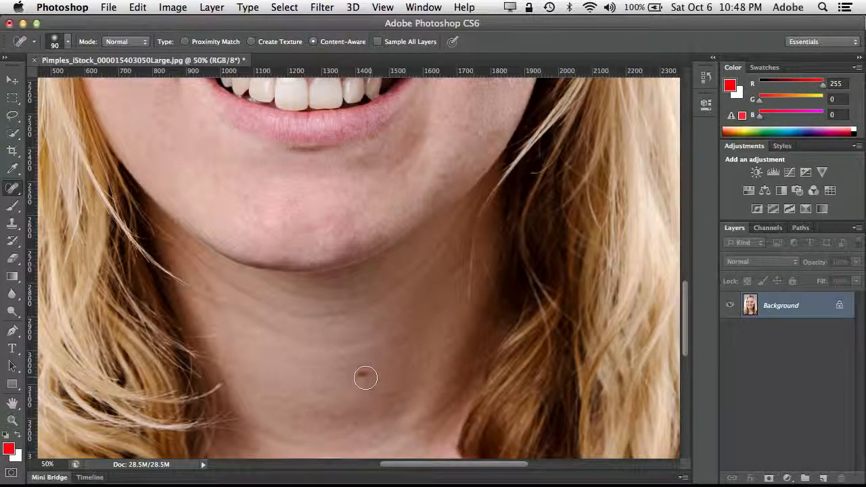
# Heal the remaining dark spot low on the neck and smooth the creases beneath the chin with the Spot Healing Brush
pyautogui.click(365, 377)
pyautogui.moveTo(313, 316)
pyautogui.mouseDown()
pyautogui.moveTo(253, 298)
pyautogui.moveTo(252, 306)
pyautogui.mouseUp()
pyautogui.moveTo(311, 308)
pyautogui.mouseDown()
pyautogui.moveTo(335, 296)
pyautogui.moveTo(326, 314)
pyautogui.moveTo(385, 301)
pyautogui.moveTo(443, 241)
pyautogui.mouseUp()
pyautogui.moveTo(231, 305)
pyautogui.mouseDown()
pyautogui.moveTo(252, 301)
pyautogui.moveTo(238, 304)
pyautogui.moveTo(306, 341)
pyautogui.mouseUp()
# Remove the moles on both sides of the upper chest and the spots beside the red neckline
pyautogui.scroll(-10, 371, 294)
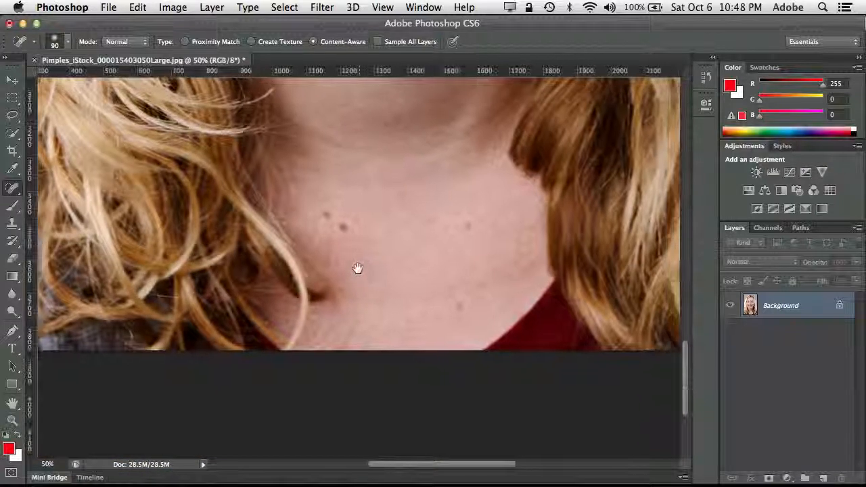
pyautogui.click(343, 225)
pyautogui.click(326, 211)
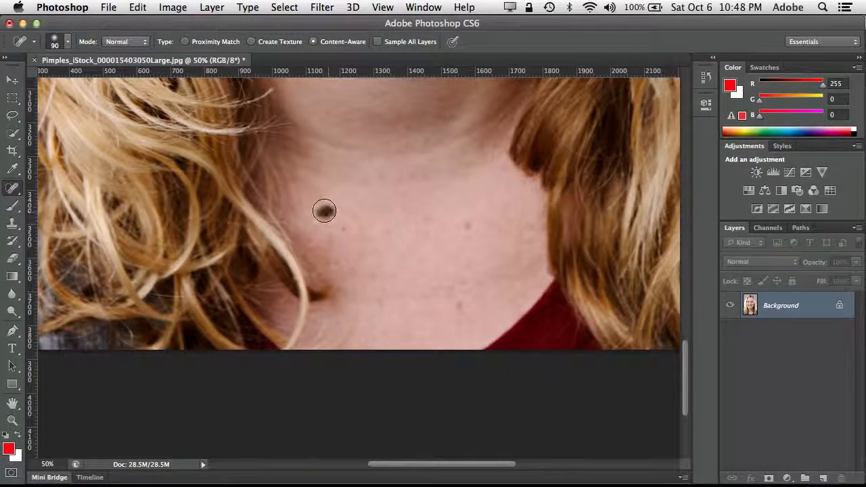
pyautogui.click(463, 230)
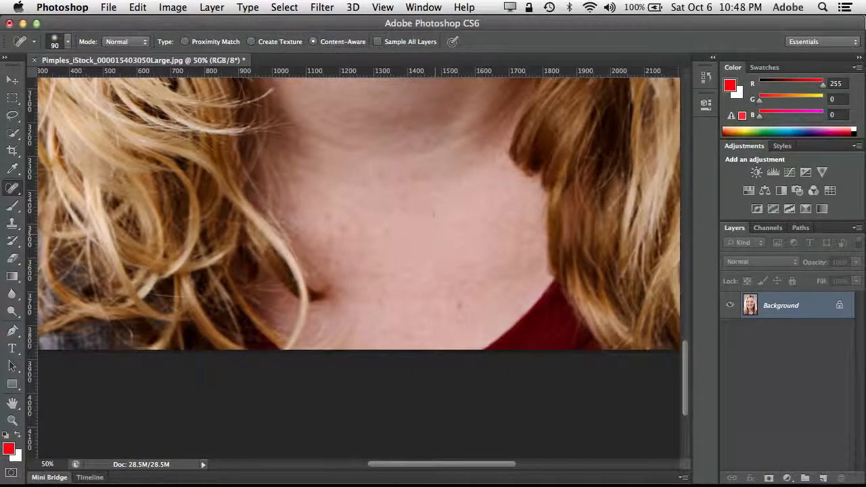
pyautogui.click(460, 304)
pyautogui.click(454, 288)
pyautogui.click(471, 281)
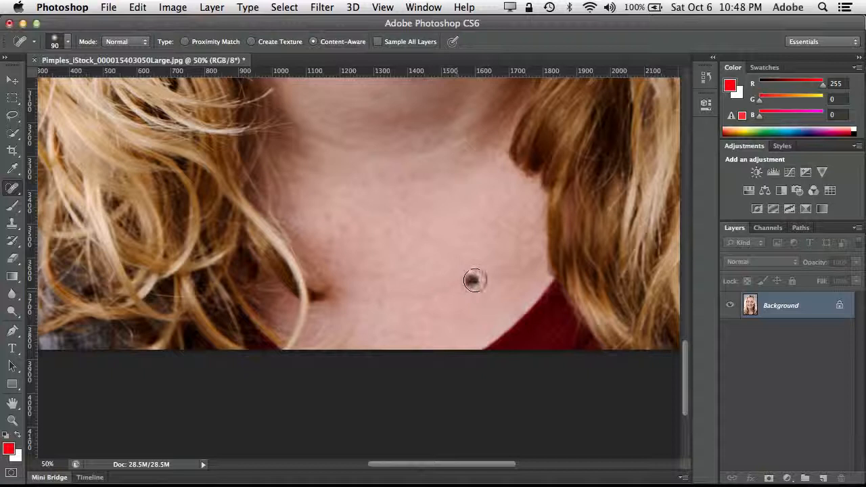
# Heal the remaining faint spots across the middle of the chest and at the base of the neck
pyautogui.click(374, 301)
pyautogui.click(369, 274)
pyautogui.click(387, 230)
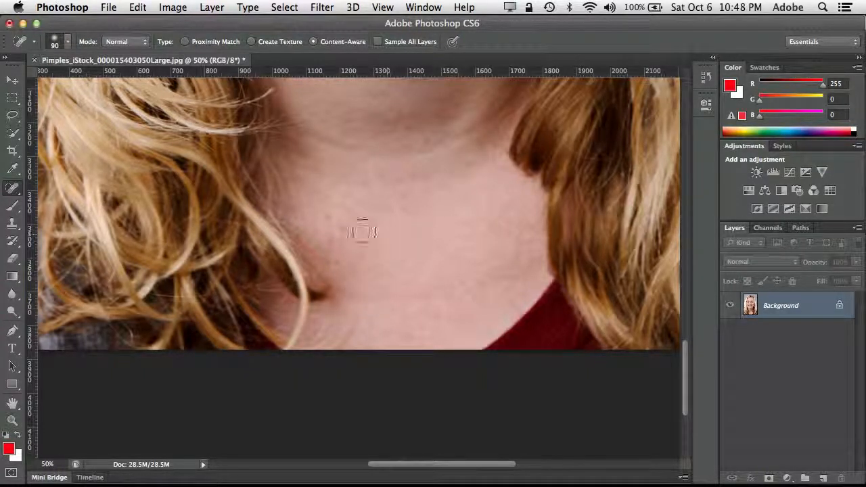
pyautogui.click(338, 227)
pyautogui.click(328, 220)
pyautogui.click(390, 230)
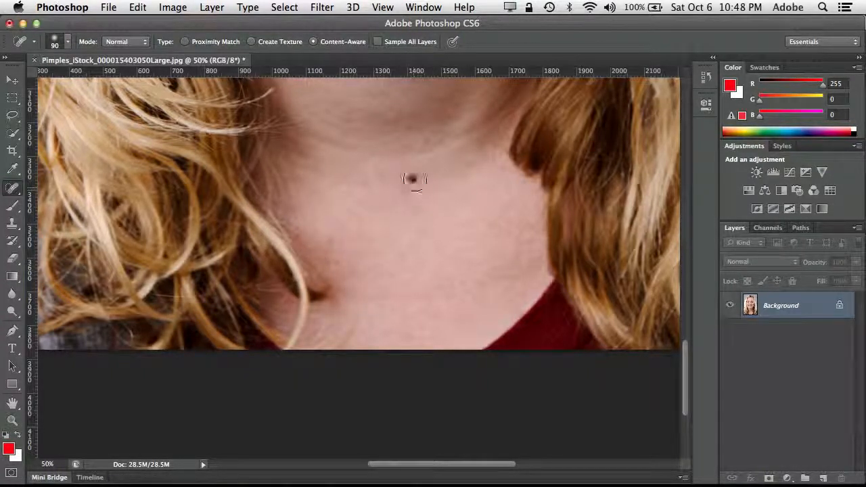
pyautogui.click(415, 180)
pyautogui.click(411, 128)
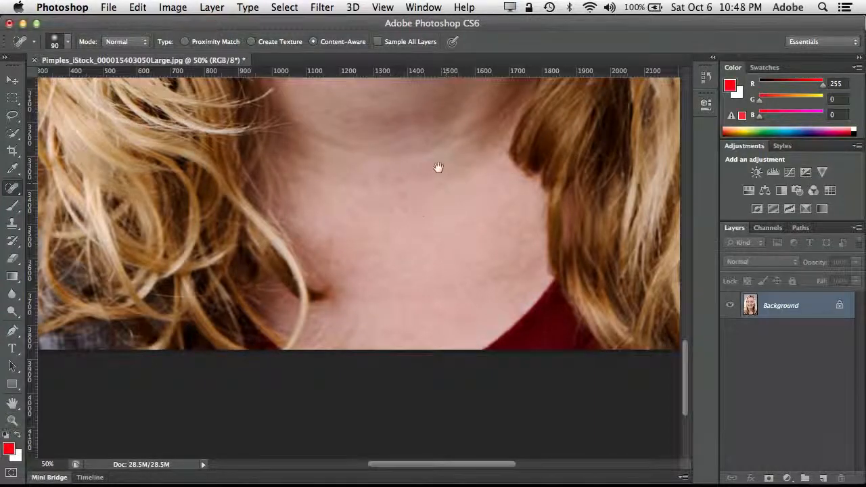
# Remove the stray hair on the shadowed side of the neck and smooth the marks below the jawline
pyautogui.moveTo(439, 168); pyautogui.dragTo(406, 253)
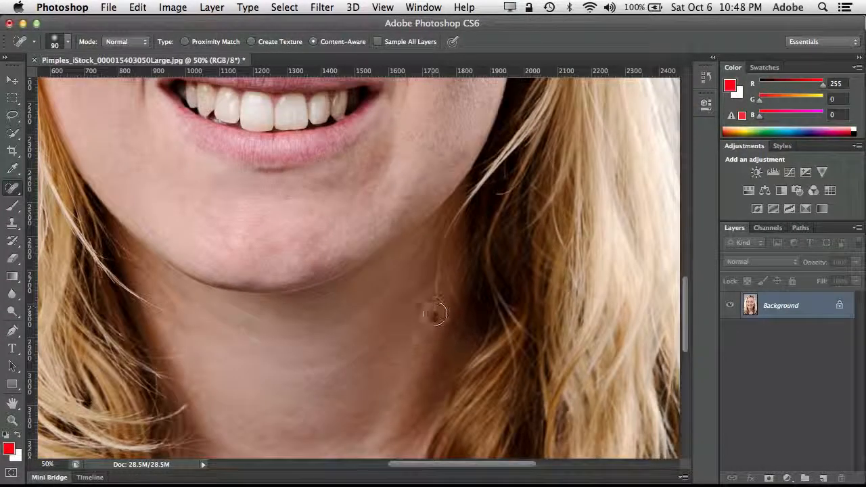
pyautogui.moveTo(435, 314); pyautogui.dragTo(451, 237)
pyautogui.moveTo(435, 278); pyautogui.dragTo(445, 248)
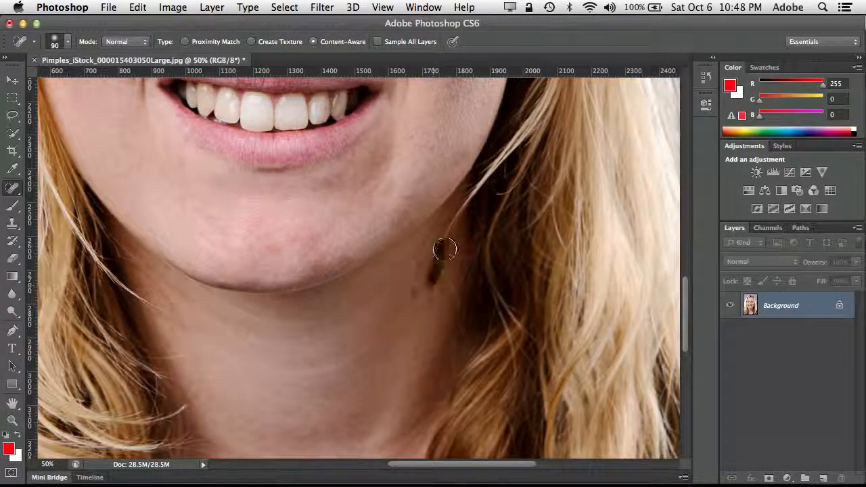
pyautogui.moveTo(435, 281)
pyautogui.mouseDown()
pyautogui.moveTo(400, 298)
pyautogui.moveTo(358, 352)
pyautogui.mouseUp()
pyautogui.moveTo(387, 287); pyautogui.dragTo(359, 306)
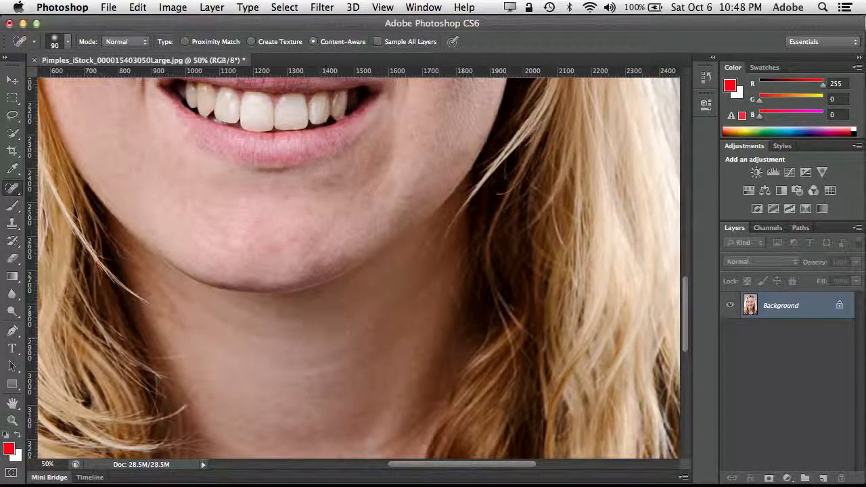
pyautogui.click(343, 314)
pyautogui.click(400, 266)
# Heal the small blemishes on the forehead above and between the eyebrows
pyautogui.scroll(10, 339, 204)
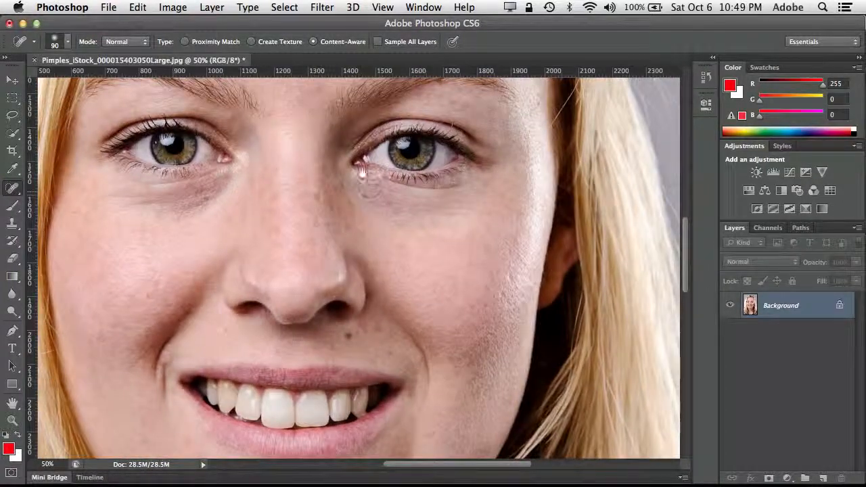
pyautogui.scroll(5, 354, 293)
pyautogui.moveTo(406, 169); pyautogui.dragTo(408, 181)
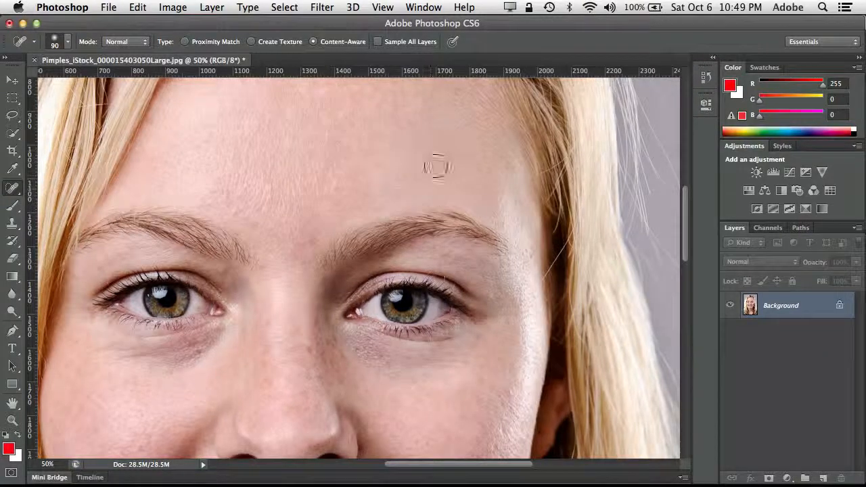
pyautogui.click(383, 192)
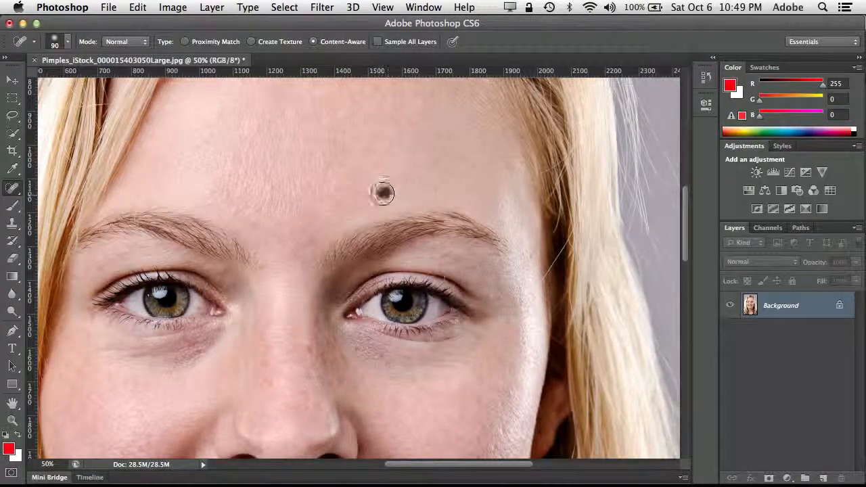
pyautogui.click(341, 189)
pyautogui.click(331, 204)
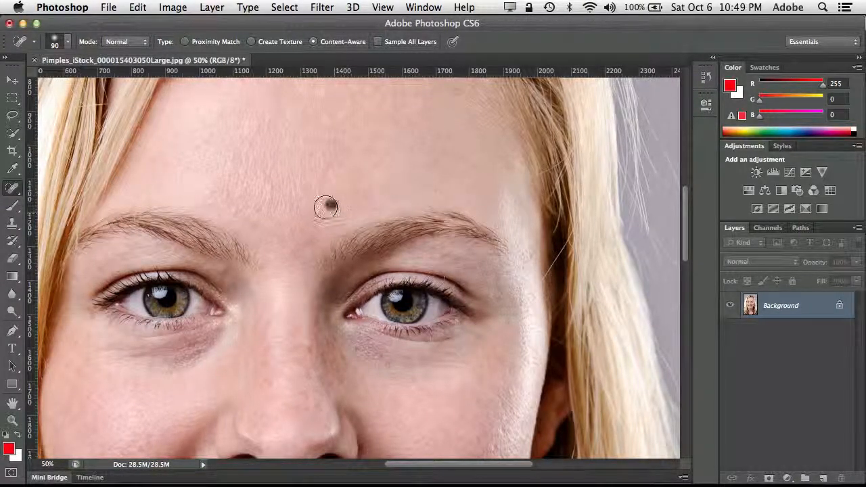
pyautogui.click(237, 207)
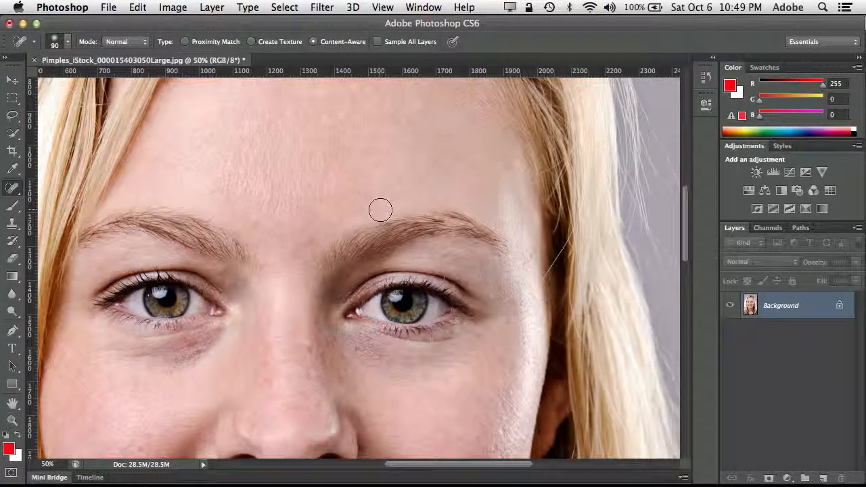
pyautogui.click(380, 189)
# Remove the stray flyaway hairs standing out against the grey background above the head
pyautogui.press('super+minus')
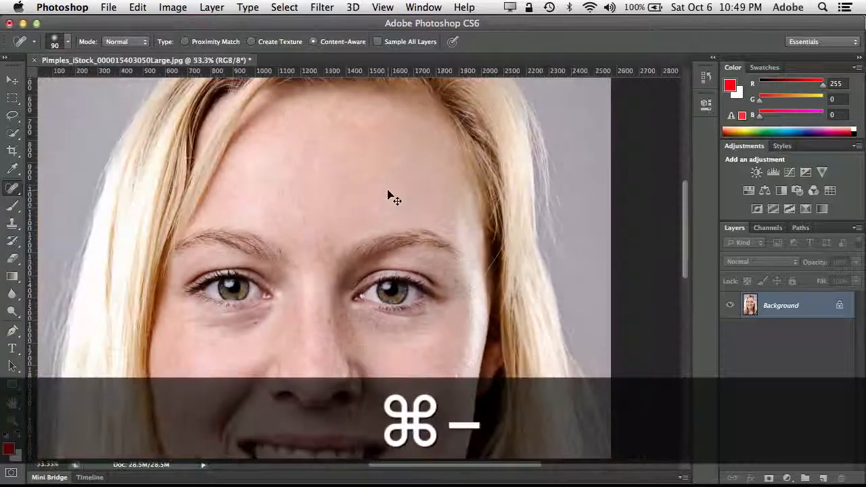
pyautogui.scroll(5, 428, 168)
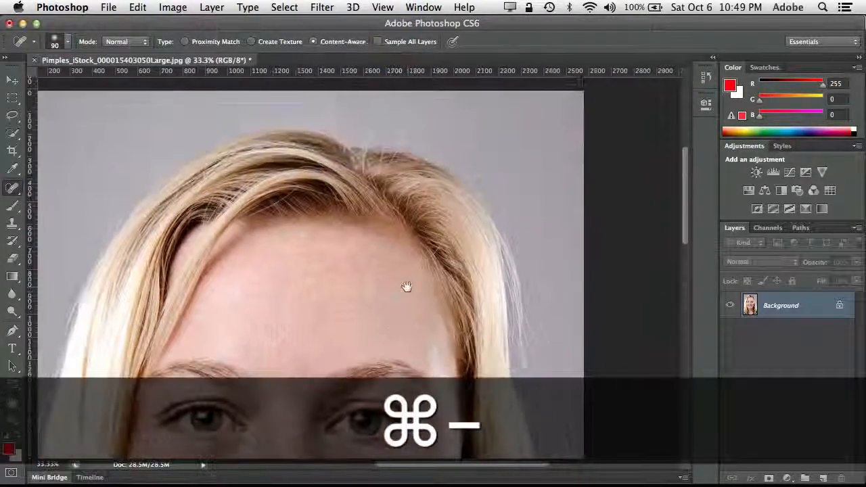
pyautogui.moveTo(409, 98); pyautogui.dragTo(405, 132)
pyautogui.moveTo(416, 91); pyautogui.dragTo(400, 130)
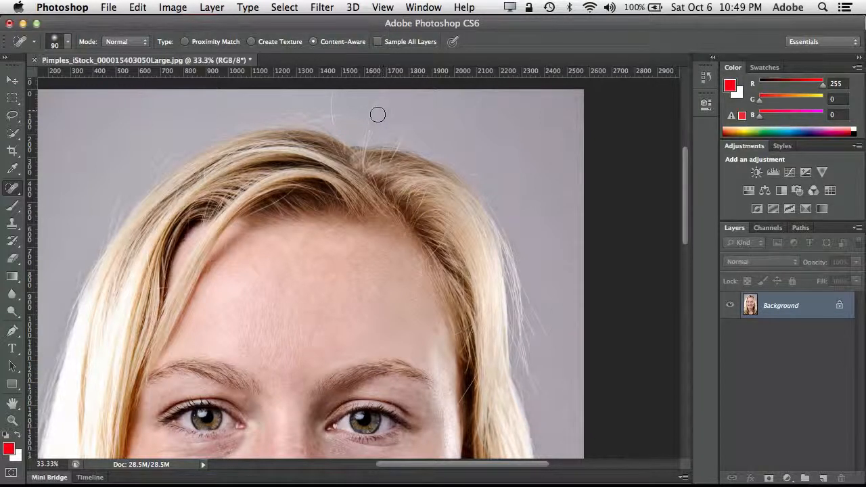
pyautogui.moveTo(386, 91)
pyautogui.mouseDown()
pyautogui.moveTo(370, 120)
pyautogui.moveTo(379, 121)
pyautogui.moveTo(380, 100)
pyautogui.mouseUp()
pyautogui.moveTo(327, 104); pyautogui.dragTo(334, 88)
pyautogui.moveTo(410, 145); pyautogui.dragTo(406, 129)
# Apply the Oil Paint filter with Cleanliness 1.9, Bristle Detail 8.05 and Shine 3.6, and undo it
pyautogui.click(322, 8)
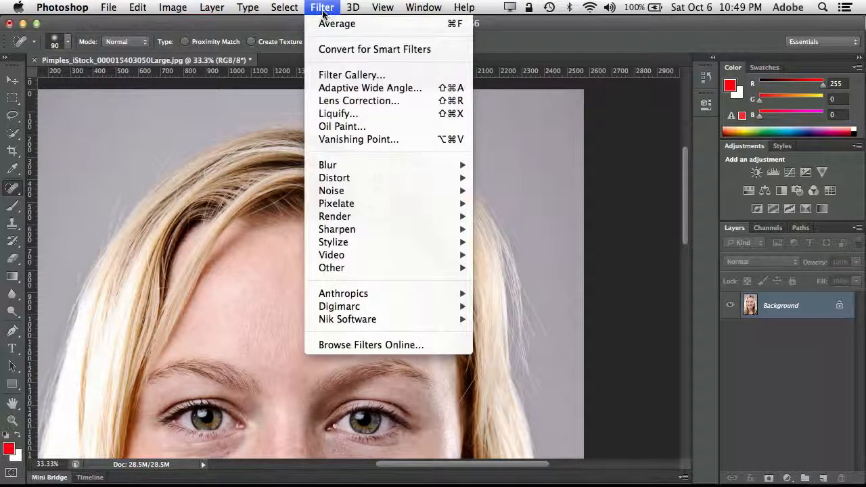
pyautogui.click(362, 127)
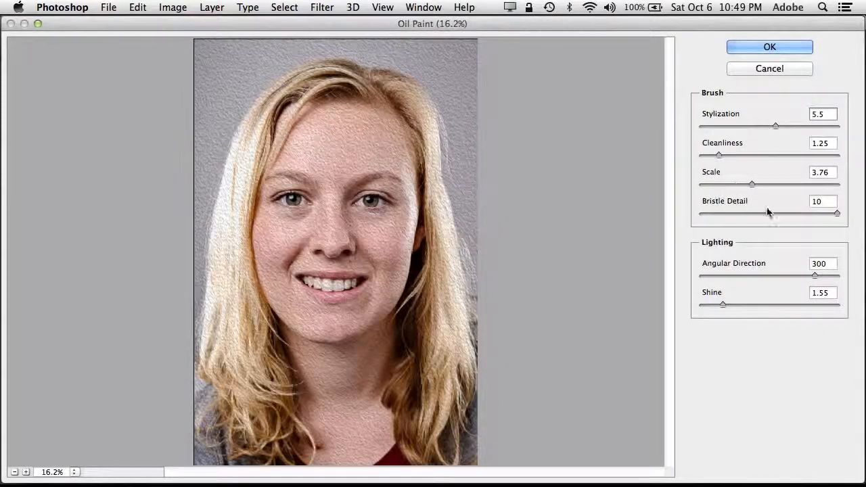
pyautogui.moveTo(719, 155)
pyautogui.mouseDown()
pyautogui.moveTo(767, 155)
pyautogui.moveTo(727, 155)
pyautogui.mouseUp()
pyautogui.moveTo(836, 213); pyautogui.dragTo(806, 213)
pyautogui.moveTo(724, 304); pyautogui.dragTo(747, 304)
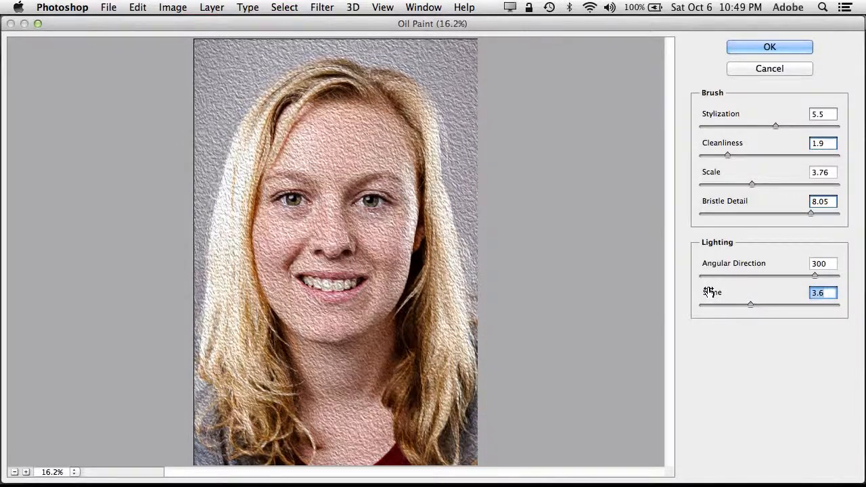
pyautogui.click(751, 46)
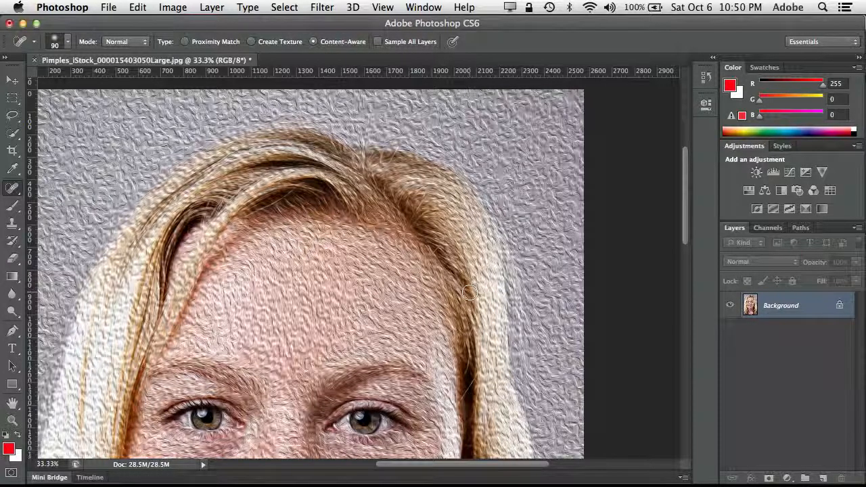
pyautogui.click(139, 8)
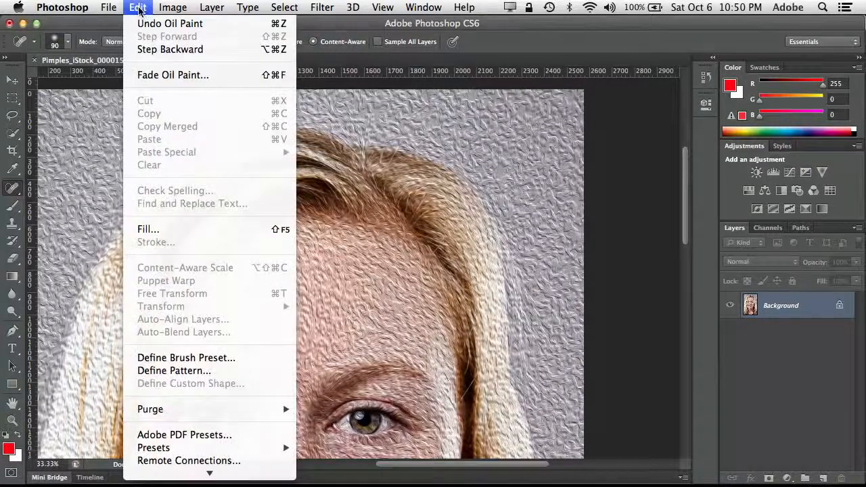
pyautogui.click(144, 23)
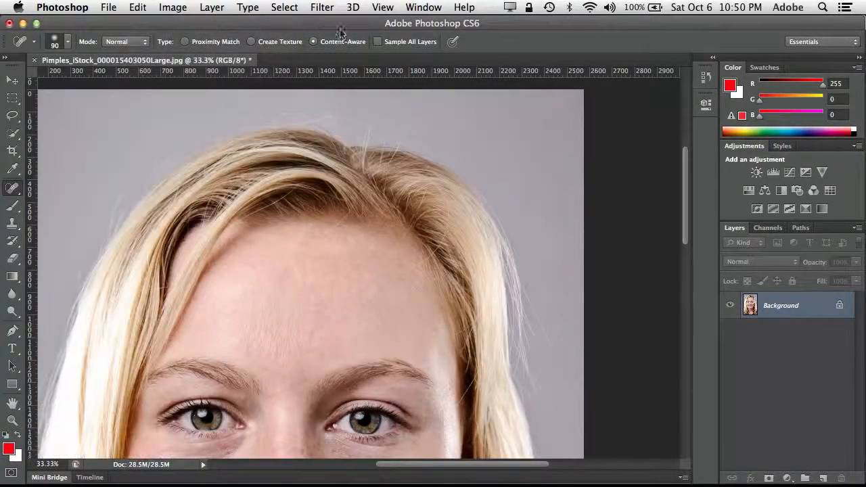
# Reshape the hair at the parting on top of the head in the Liquify filter with a brush size of 200
pyautogui.click(320, 8)
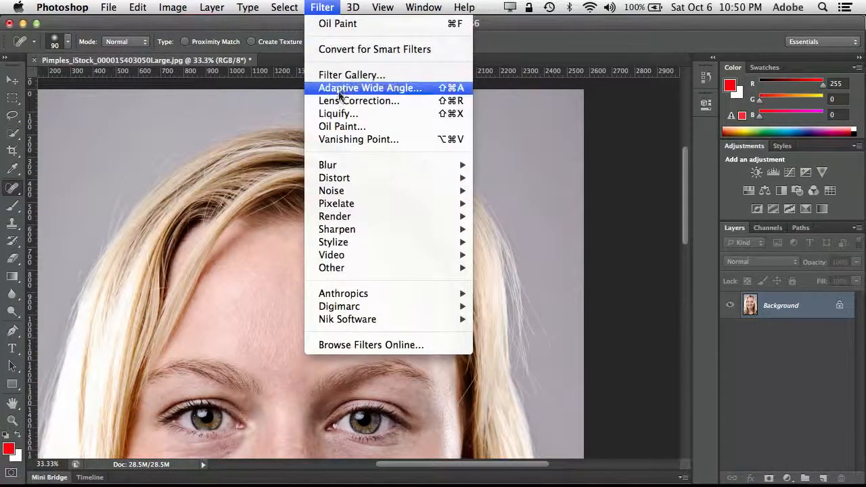
pyautogui.click(342, 115)
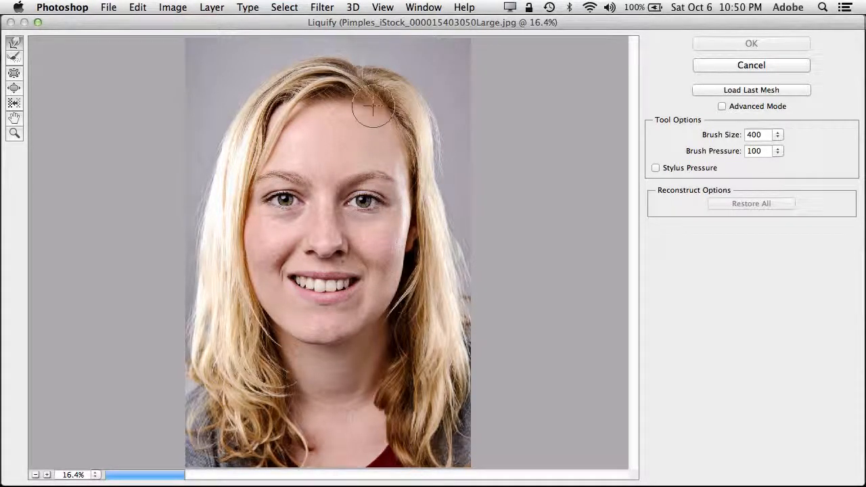
pyautogui.press('[')
pyautogui.press('[')
pyautogui.press('[')
pyautogui.press('[')
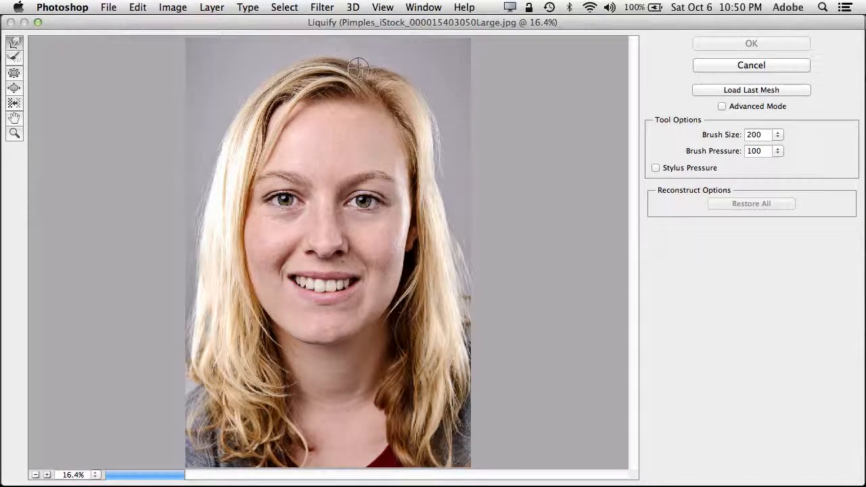
pyautogui.moveTo(358, 68); pyautogui.dragTo(352, 64)
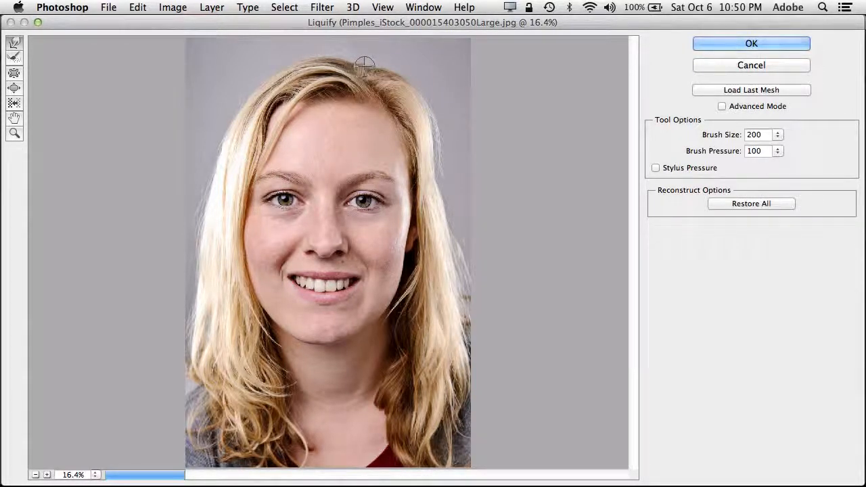
pyautogui.moveTo(357, 64)
pyautogui.mouseDown()
pyautogui.moveTo(347, 62)
pyautogui.moveTo(376, 73)
pyautogui.mouseUp()
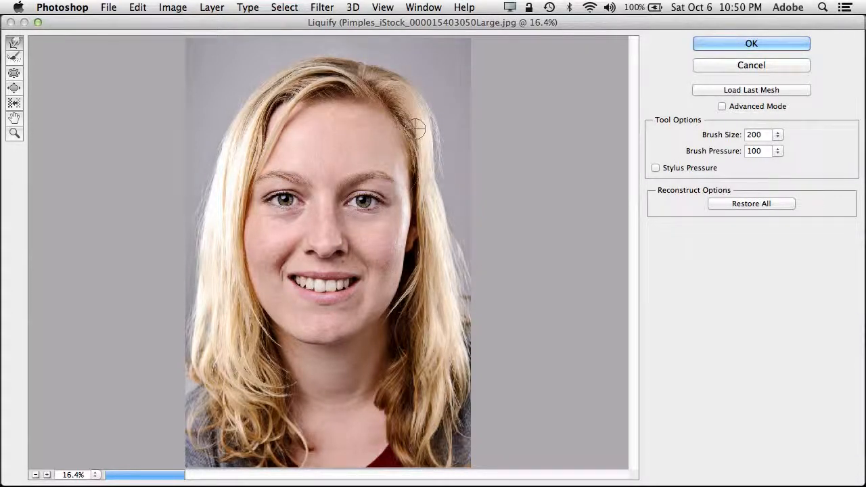
# Set the Liquify brush size to 250
pyautogui.press(']')
pyautogui.press(']')
pyautogui.press(']')
pyautogui.press(']')
pyautogui.press(']')
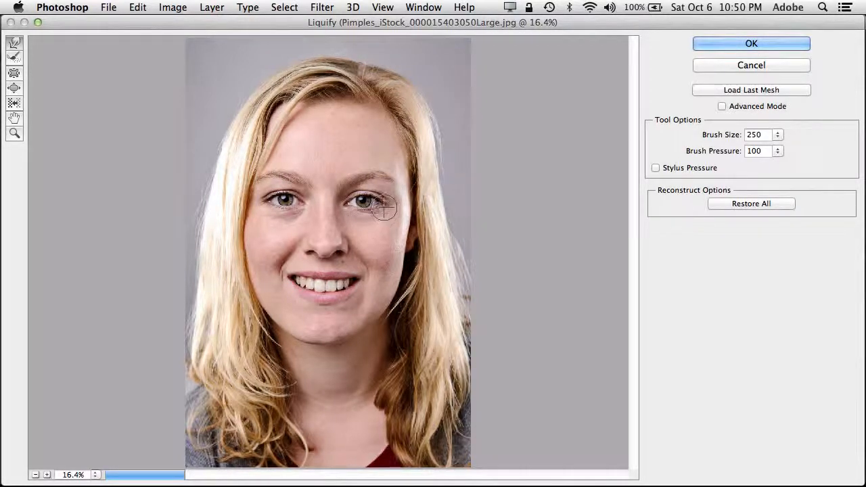
# Try pulling the outer corner of each eye outward with the Liquify brush, undoing each stroke
pyautogui.moveTo(390, 201); pyautogui.dragTo(400, 188)
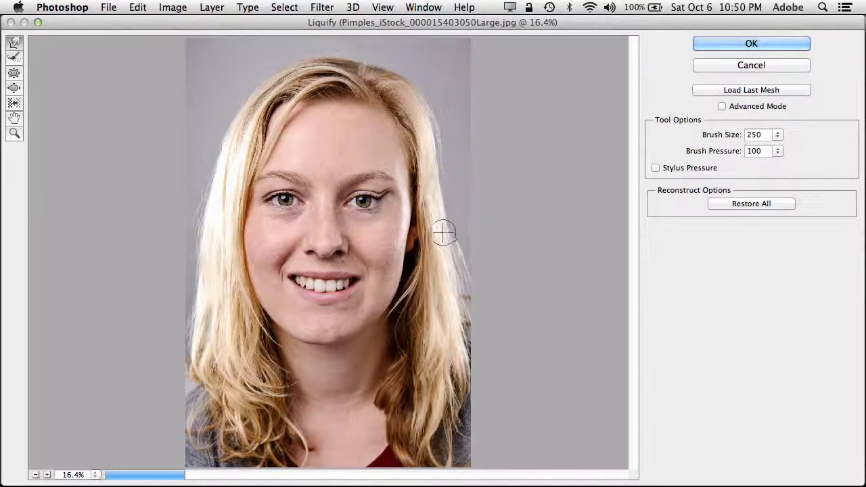
pyautogui.press('super+z')
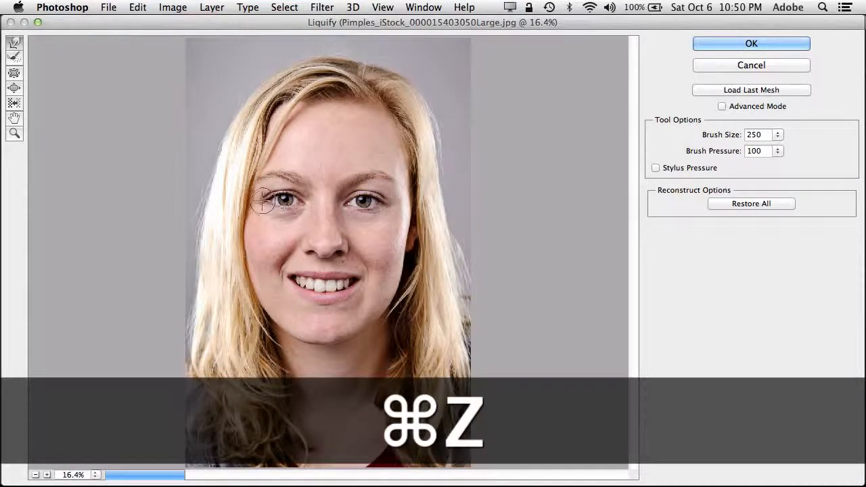
pyautogui.moveTo(266, 203); pyautogui.dragTo(255, 203)
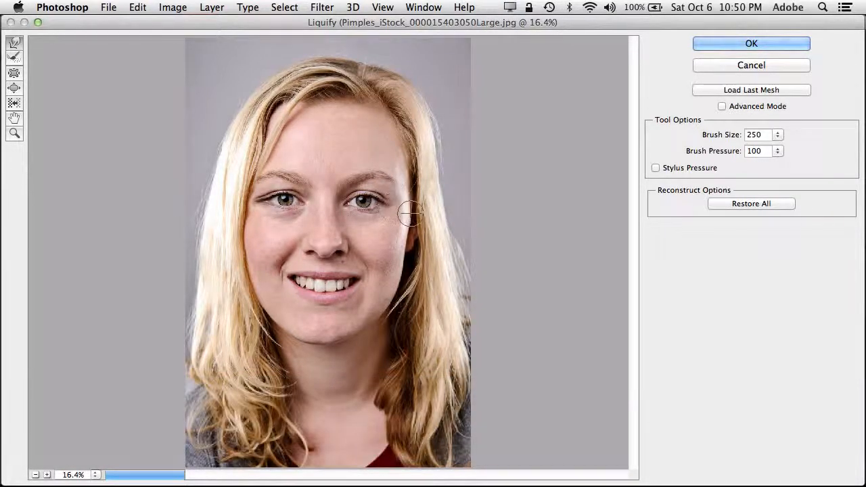
pyautogui.press('super+z')
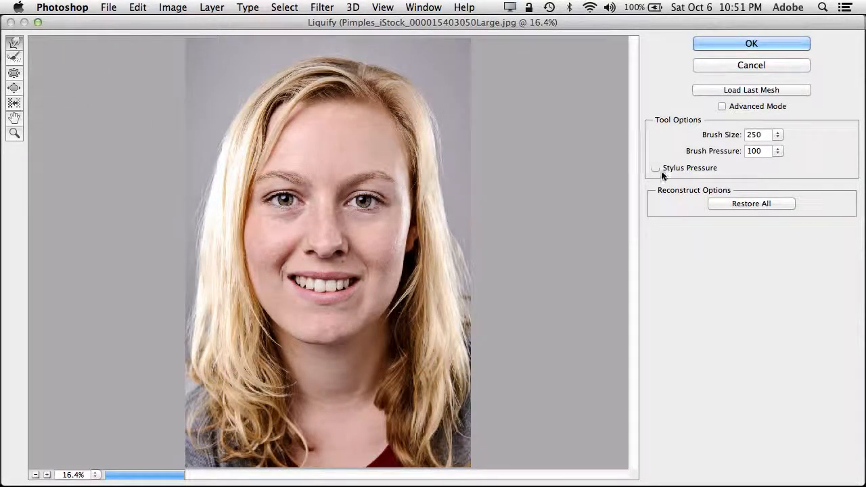
# Enable Stylus Pressure for the Liquify brush
pyautogui.click(690, 169)
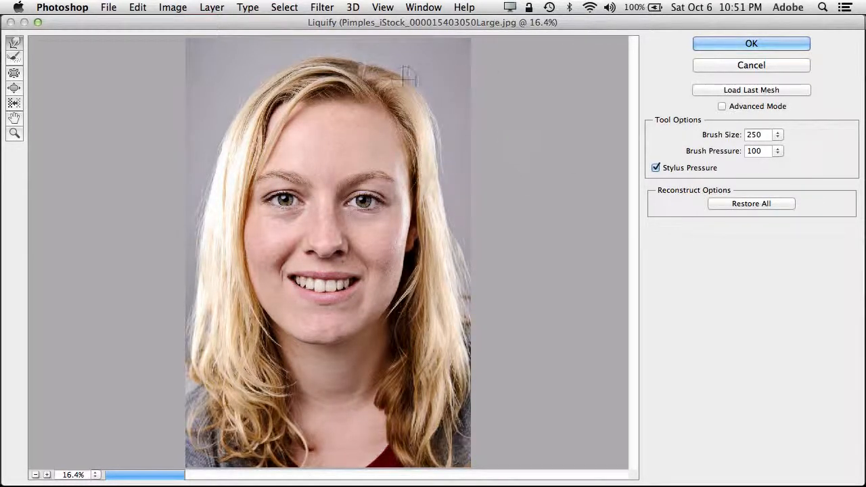
# Apply the Liquify changes to the portrait and compare the photo before and after them by undoing and redoing
pyautogui.click(706, 42)
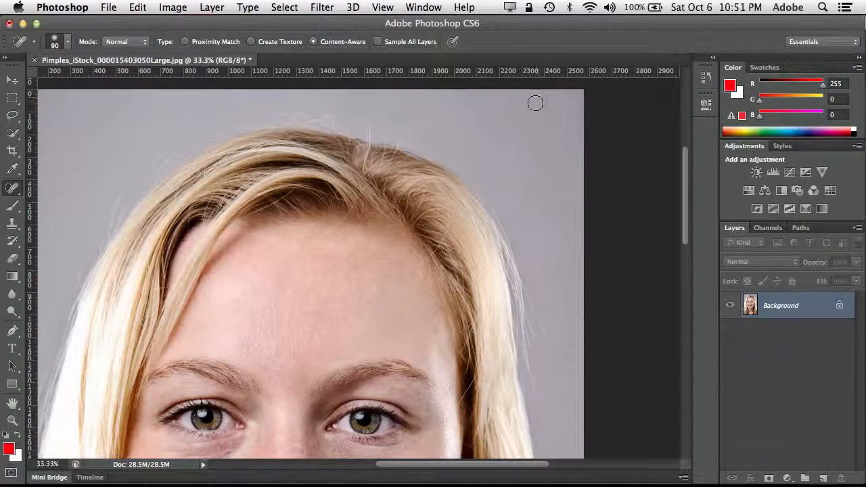
pyautogui.press('super+z')
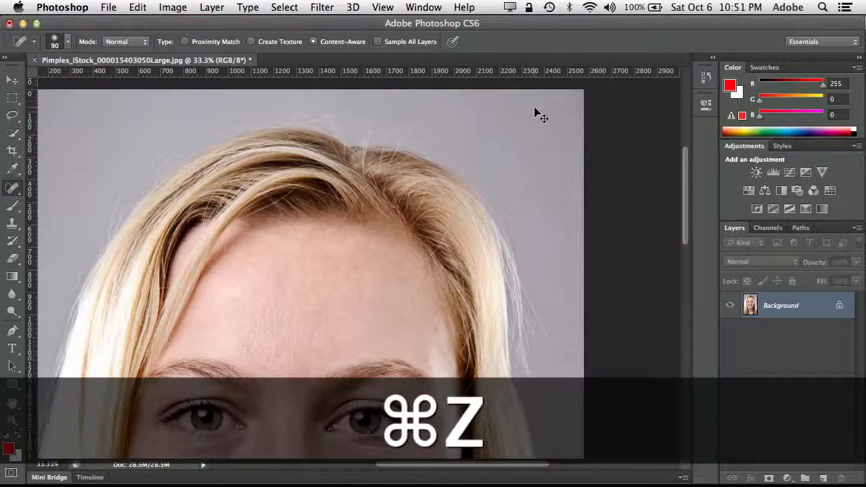
pyautogui.press('super+z')
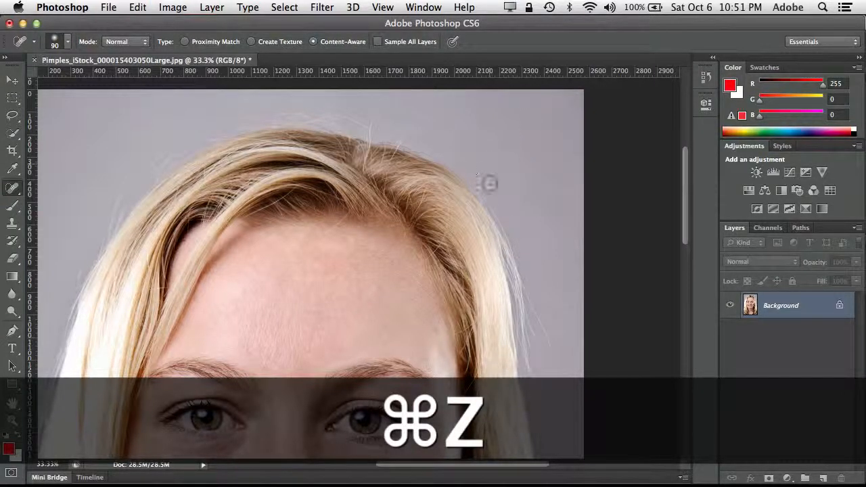
# Try the History Brush at 100% opacity on the hair beside the face and undo the stroke
pyautogui.moveTo(510, 392)
pyautogui.mouseDown()
pyautogui.moveTo(482, 357)
pyautogui.moveTo(450, 270)
pyautogui.mouseUp()
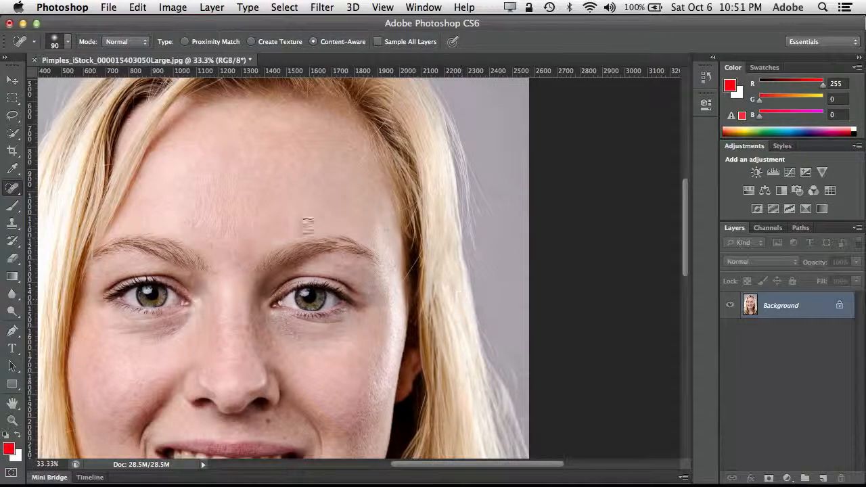
pyautogui.moveTo(386, 110); pyautogui.dragTo(372, 147)
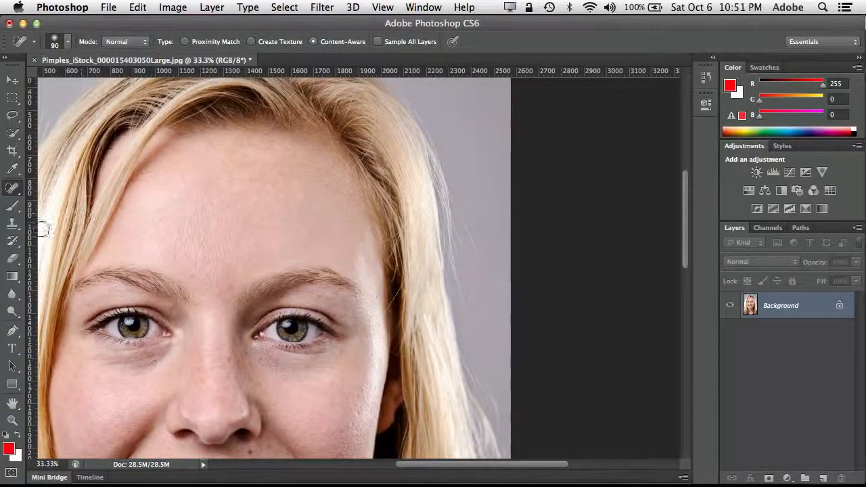
pyautogui.click(11, 243)
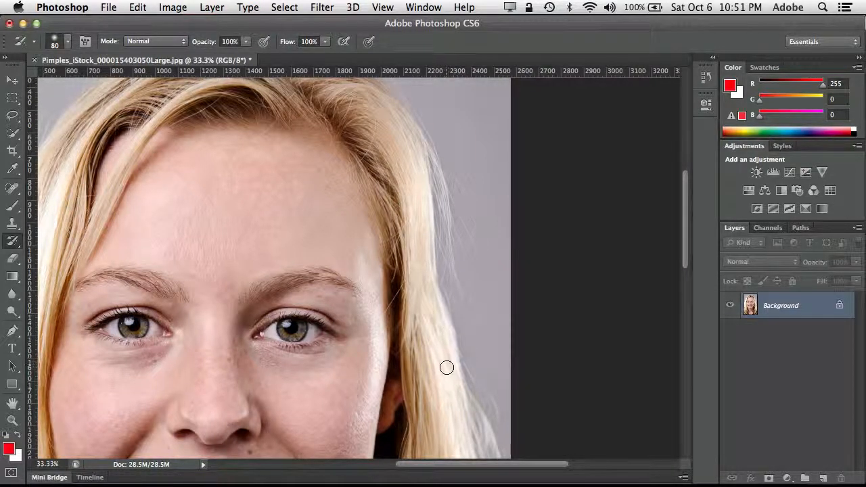
pyautogui.press('super+z')
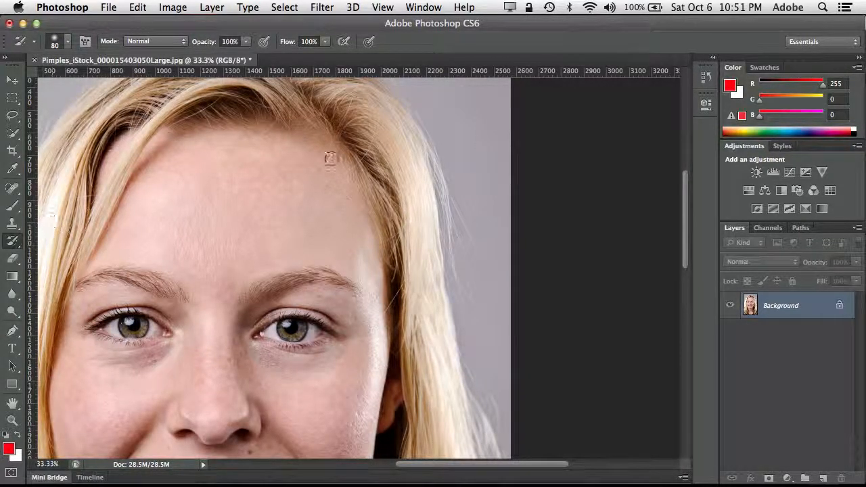
pyautogui.moveTo(361, 119); pyautogui.dragTo(369, 215)
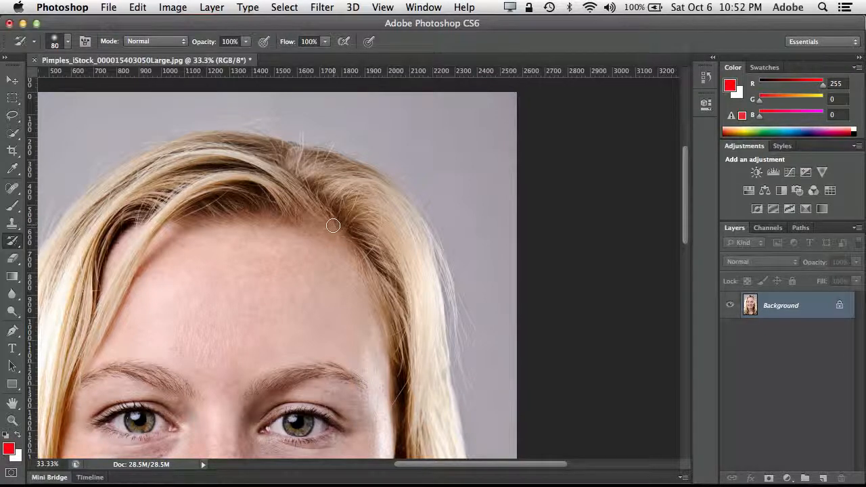
# Close the woman's portrait without saving the changes
pyautogui.press('super')
pyautogui.press('super+w')
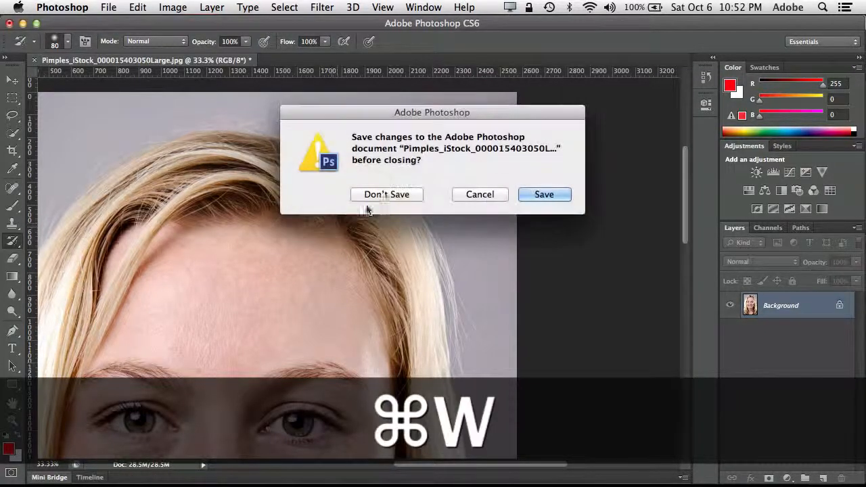
pyautogui.click(398, 193)
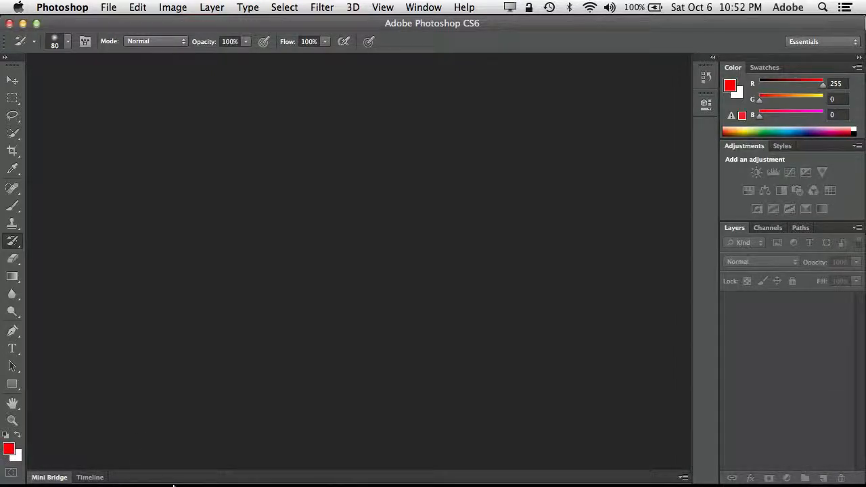
# Open selective_adj.psd from the PS Beginner folder in Mini Bridge, collapse Mini Bridge and zoom in to about 12.9% on the man
pyautogui.moveTo(175, 485)
pyautogui.click(58, 477)
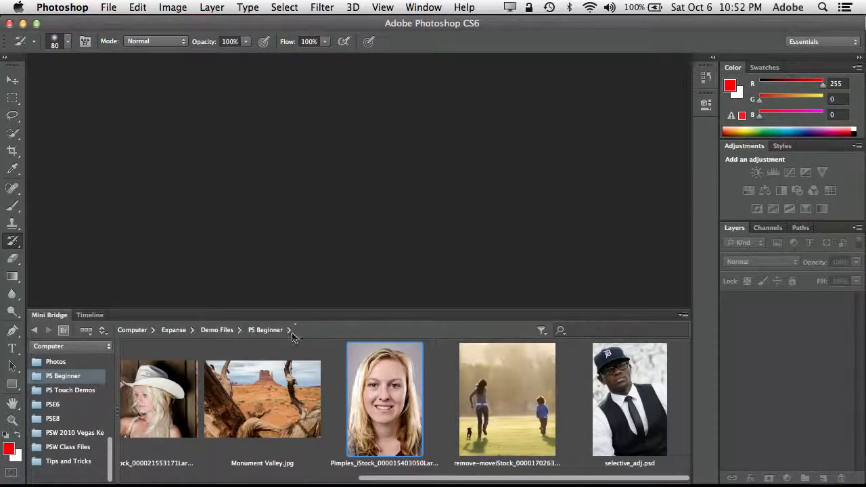
pyautogui.moveTo(406, 481); pyautogui.dragTo(481, 470)
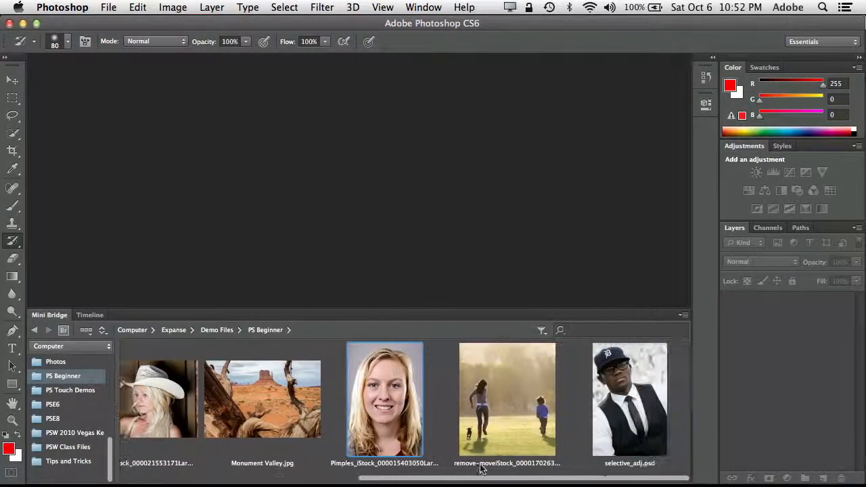
pyautogui.doubleClick(622, 383)
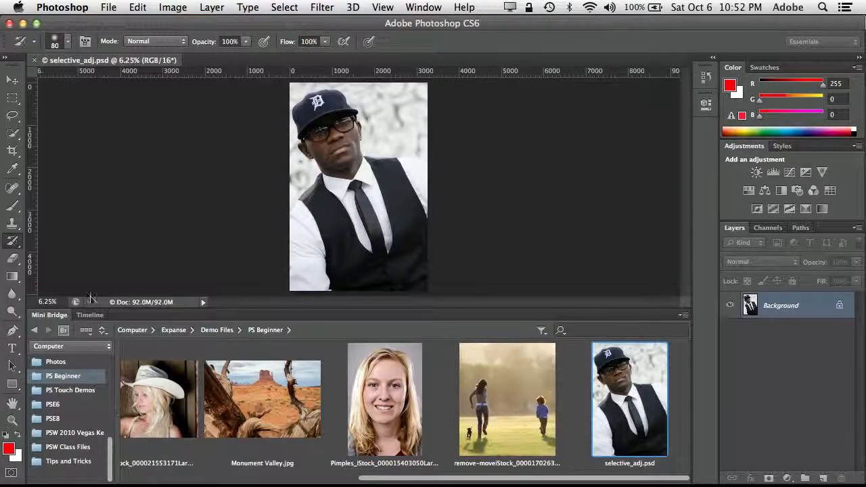
pyautogui.doubleClick(57, 315)
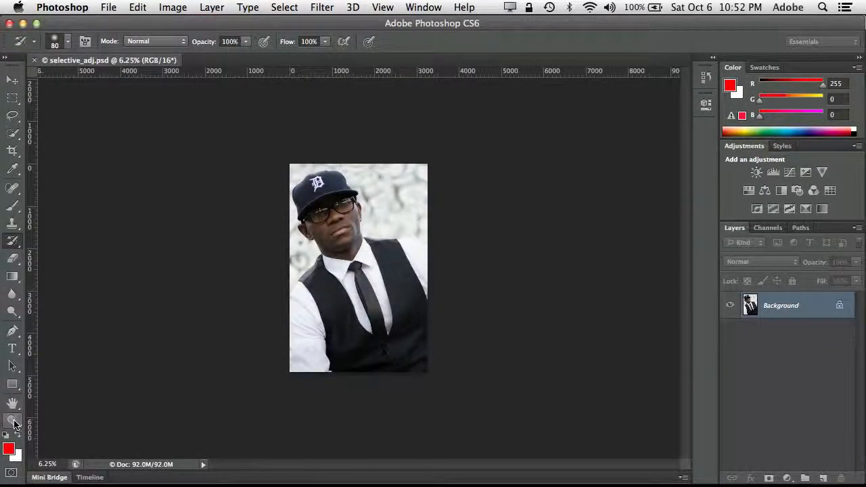
pyautogui.click(13, 421)
pyautogui.moveTo(343, 209); pyautogui.dragTo(382, 247)
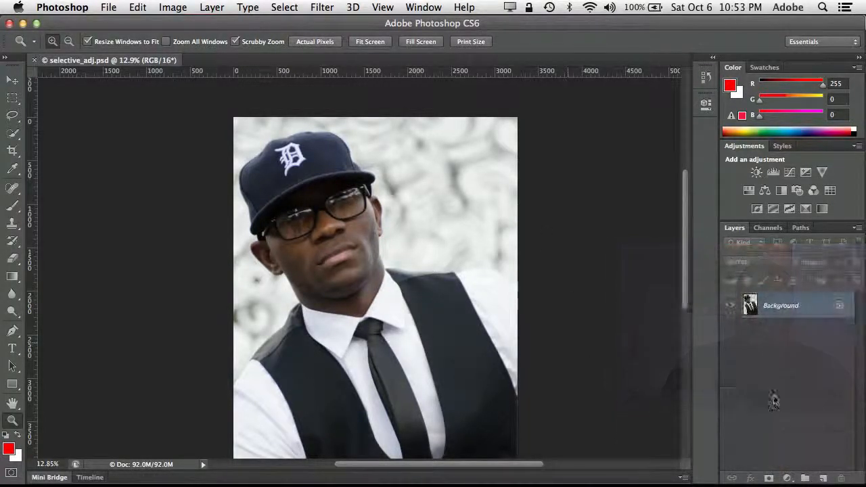
# Add a new empty layer and paint a red brush scribble on it from beside the ear across the face to the shoulder
pyautogui.click(824, 479)
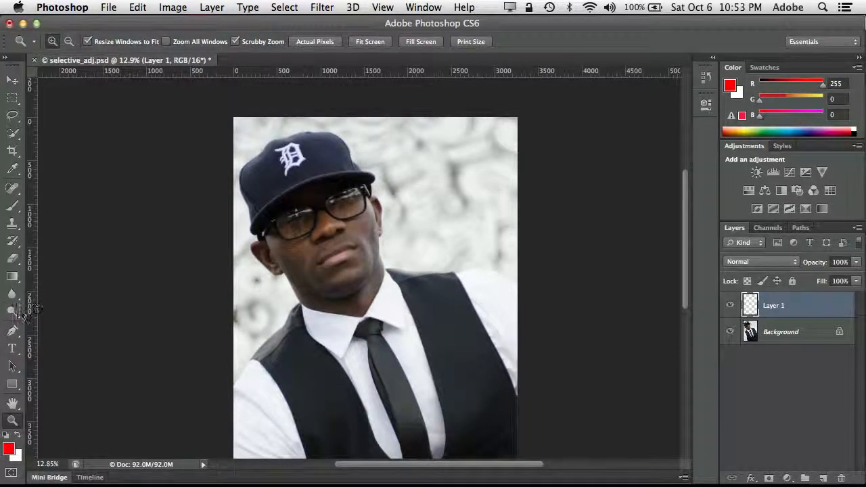
pyautogui.click(12, 206)
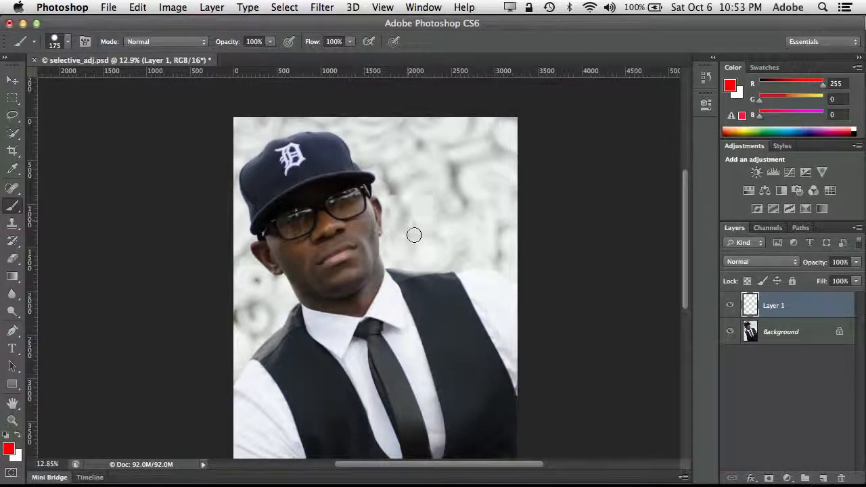
pyautogui.moveTo(414, 235)
pyautogui.mouseDown()
pyautogui.moveTo(401, 198)
pyautogui.moveTo(346, 195)
pyautogui.moveTo(338, 207)
pyautogui.moveTo(347, 271)
pyautogui.moveTo(316, 325)
pyautogui.moveTo(286, 359)
pyautogui.mouseUp()
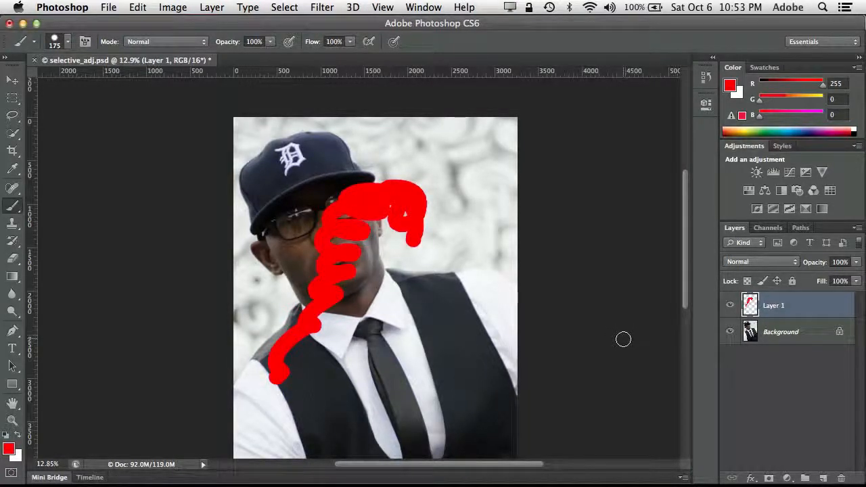
# Toggle the visibility of Layer 1 to compare the photo with and without the red paint
pyautogui.click(730, 306)
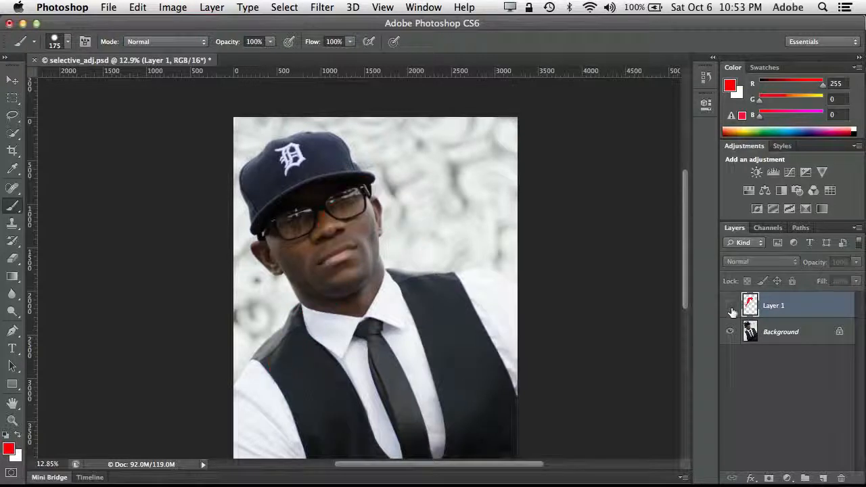
pyautogui.click(730, 306)
pyautogui.click(730, 306)
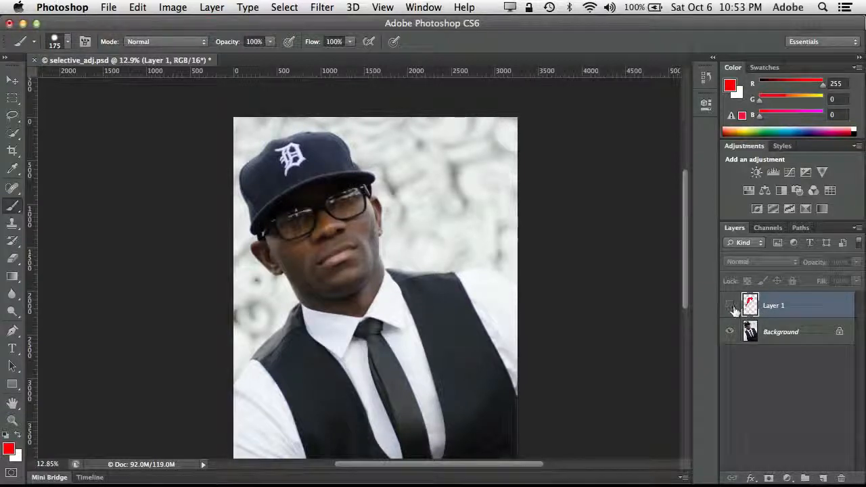
pyautogui.click(730, 307)
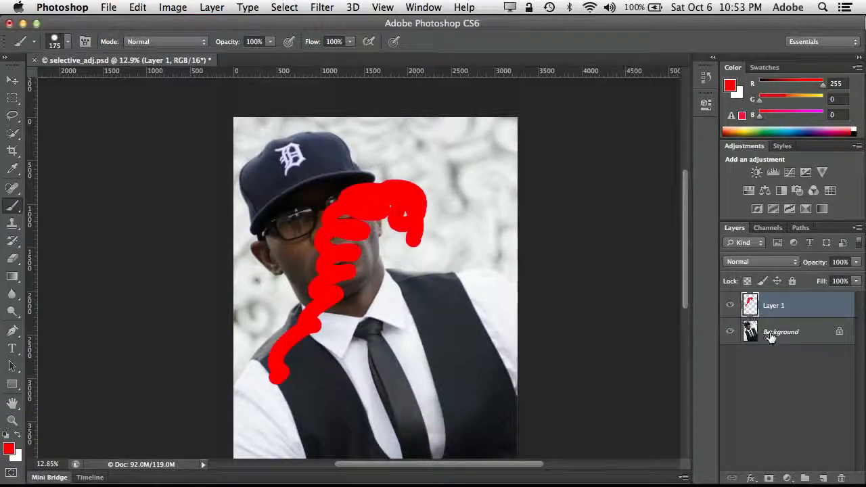
# Erase the red paint covering the face with the Eraser and delete Layer 1
pyautogui.click(12, 261)
pyautogui.moveTo(328, 283)
pyautogui.mouseDown()
pyautogui.moveTo(337, 269)
pyautogui.moveTo(326, 233)
pyautogui.moveTo(365, 196)
pyautogui.moveTo(357, 195)
pyautogui.moveTo(376, 196)
pyautogui.moveTo(382, 217)
pyautogui.moveTo(345, 268)
pyautogui.mouseUp()
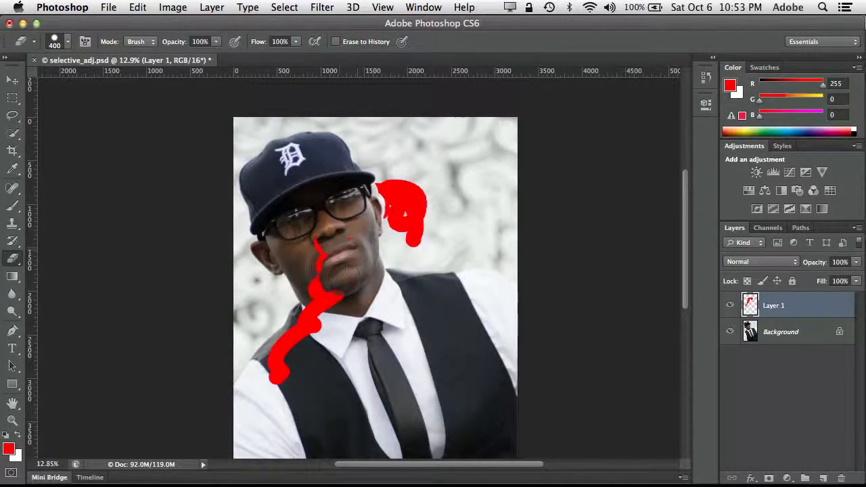
pyautogui.moveTo(314, 242)
pyautogui.mouseDown()
pyautogui.moveTo(327, 286)
pyautogui.moveTo(316, 315)
pyautogui.moveTo(330, 297)
pyautogui.mouseUp()
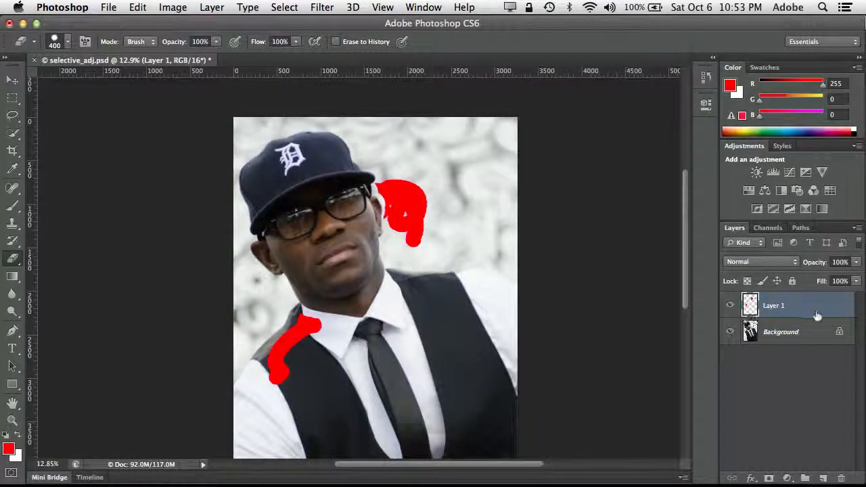
pyautogui.moveTo(810, 308); pyautogui.dragTo(841, 475)
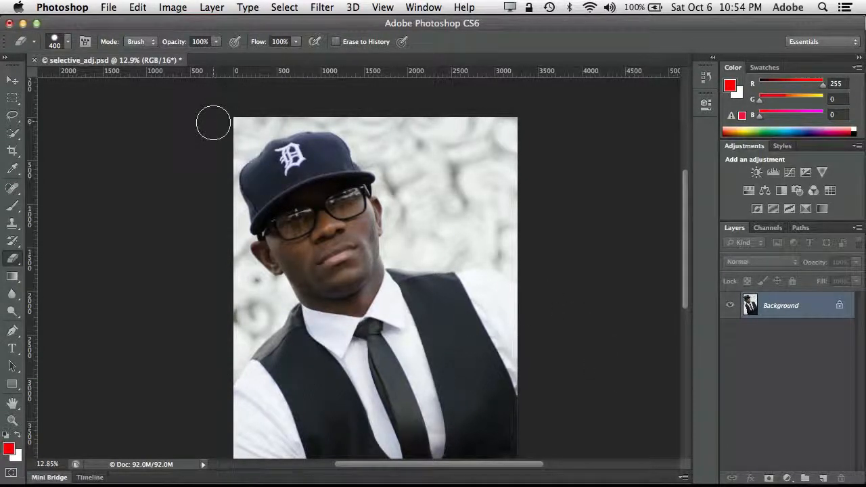
# Try an Exposure adjustment of +1.42 directly on the Background layer and undo it
pyautogui.click(173, 8)
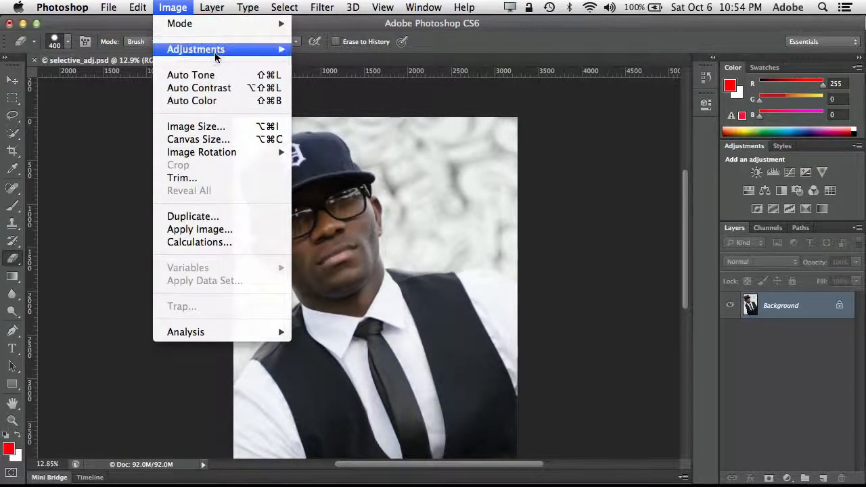
pyautogui.moveTo(214, 50)
pyautogui.click(342, 89)
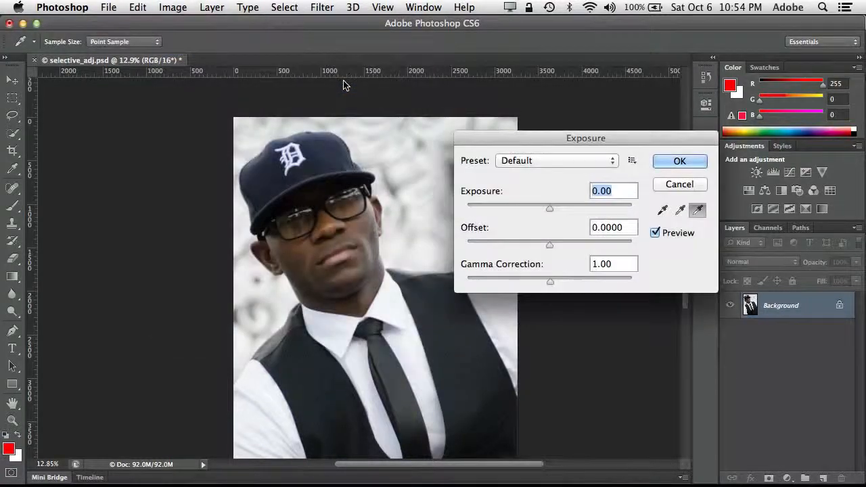
pyautogui.moveTo(550, 209)
pyautogui.mouseDown()
pyautogui.moveTo(582, 207)
pyautogui.moveTo(566, 208)
pyautogui.mouseUp()
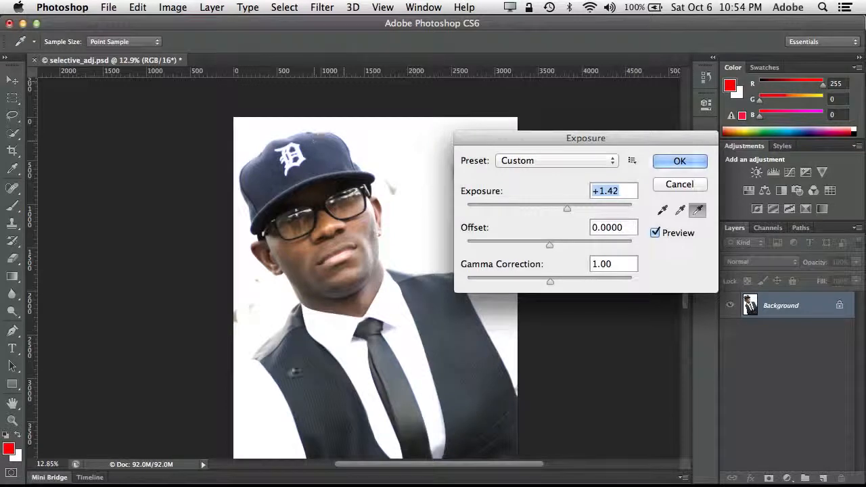
pyautogui.click(683, 161)
pyautogui.press('e')
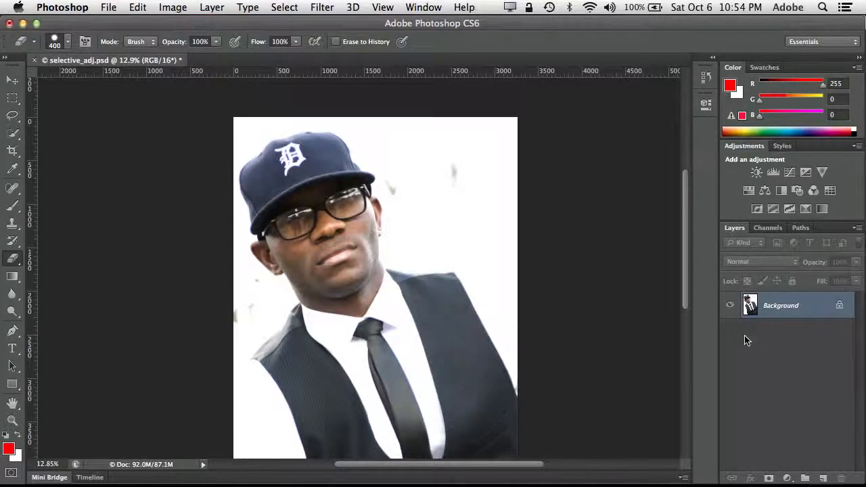
pyautogui.press('super+z')
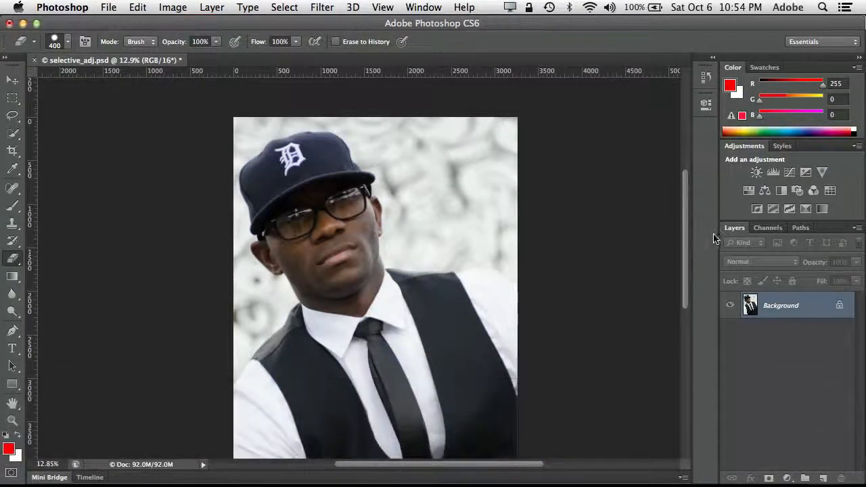
# Add an Exposure adjustment layer above the Background and set its exposure to +1.57
pyautogui.click(805, 174)
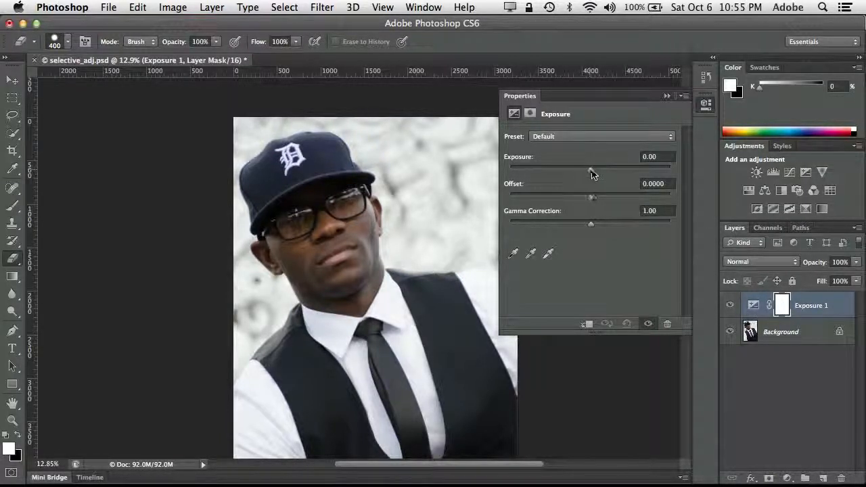
pyautogui.moveTo(590, 175); pyautogui.dragTo(608, 173)
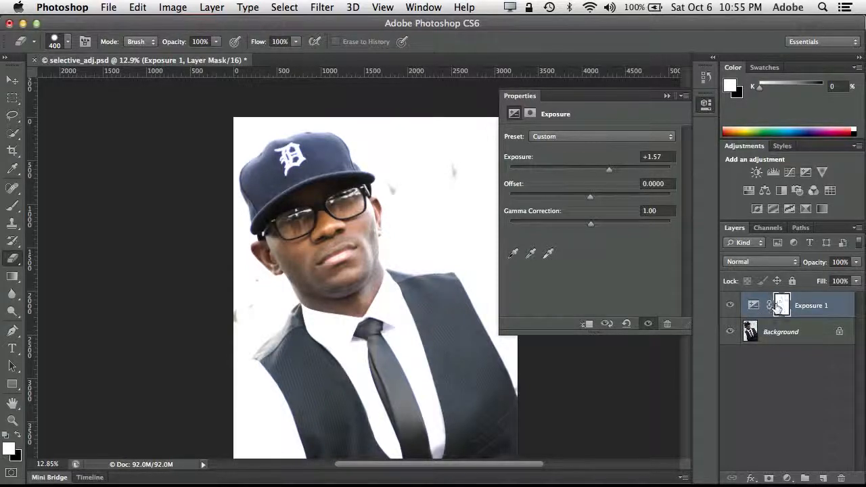
# Try painting black on the Exposure layer's mask over the background behind the man's head and undo the stroke
pyautogui.click(17, 433)
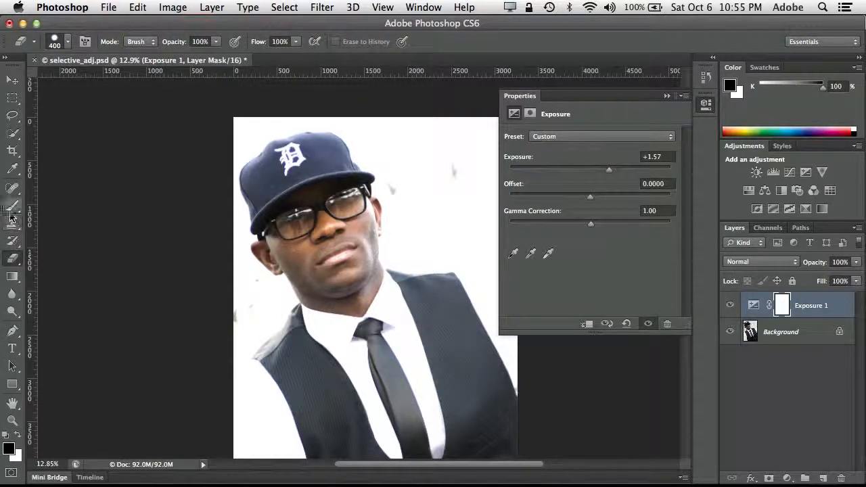
pyautogui.click(12, 206)
pyautogui.moveTo(433, 182)
pyautogui.mouseDown()
pyautogui.moveTo(454, 160)
pyautogui.moveTo(423, 142)
pyautogui.moveTo(441, 135)
pyautogui.moveTo(422, 139)
pyautogui.moveTo(480, 138)
pyautogui.moveTo(443, 126)
pyautogui.moveTo(503, 138)
pyautogui.moveTo(423, 177)
pyautogui.moveTo(437, 161)
pyautogui.moveTo(426, 155)
pyautogui.moveTo(453, 151)
pyautogui.mouseUp()
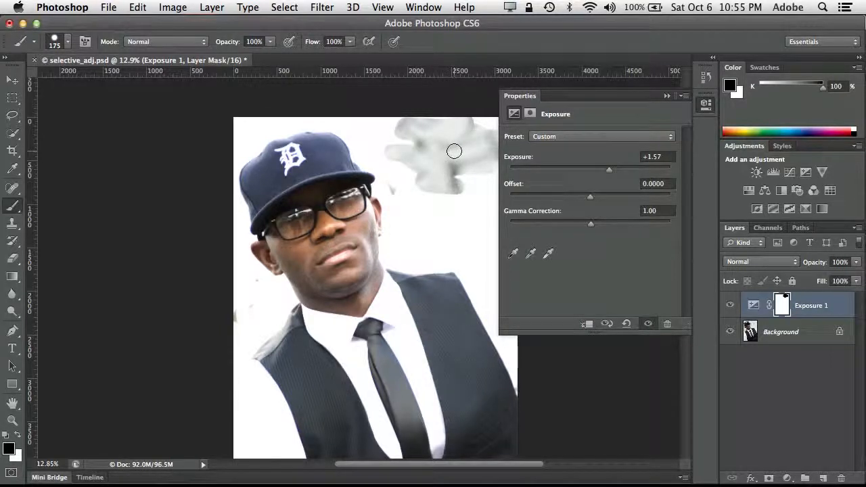
pyautogui.press('super+z')
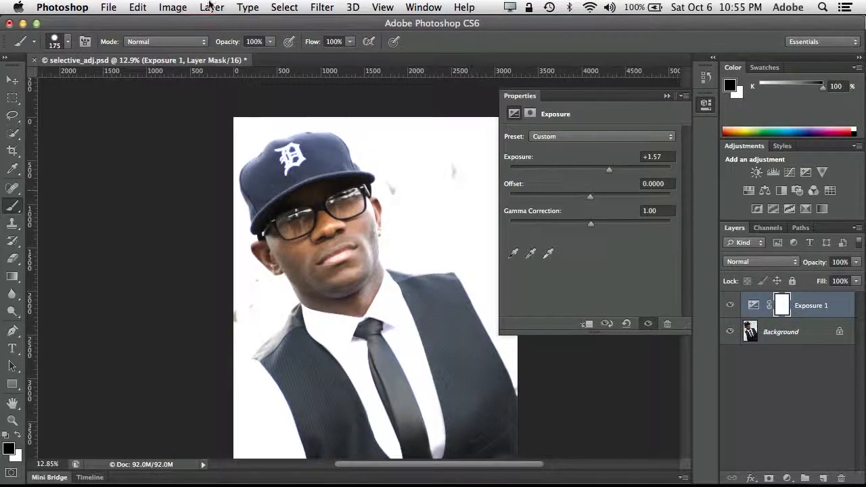
pyautogui.click(178, 6)
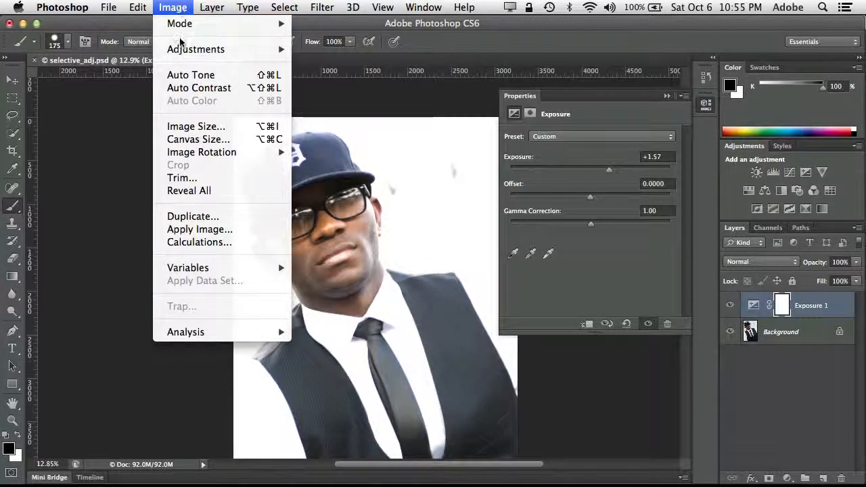
# Invert the Exposure layer's mask to black and make white the foreground color
pyautogui.moveTo(183, 52)
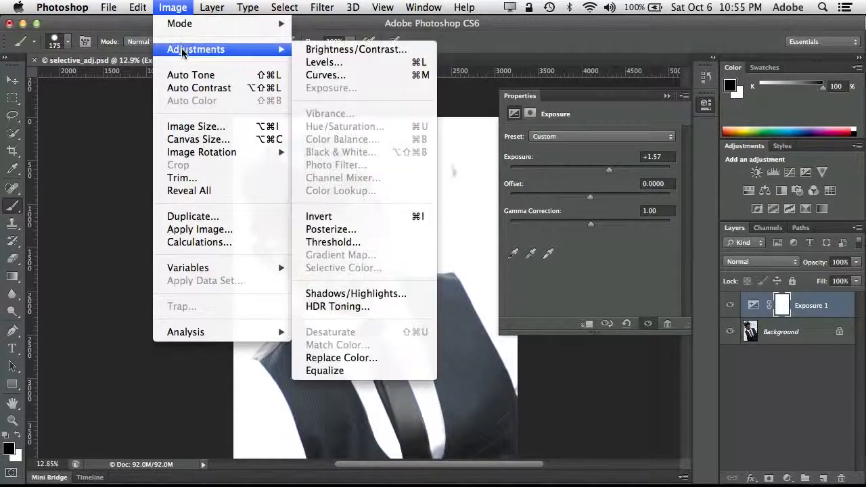
pyautogui.click(399, 224)
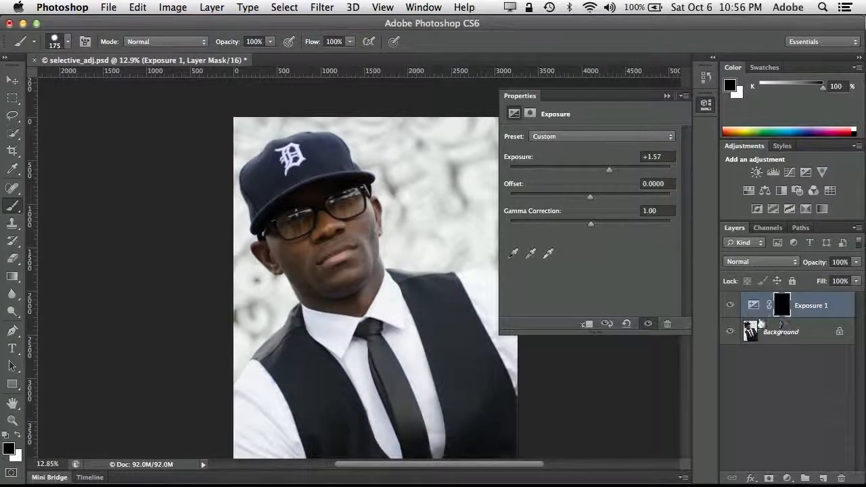
pyautogui.click(18, 435)
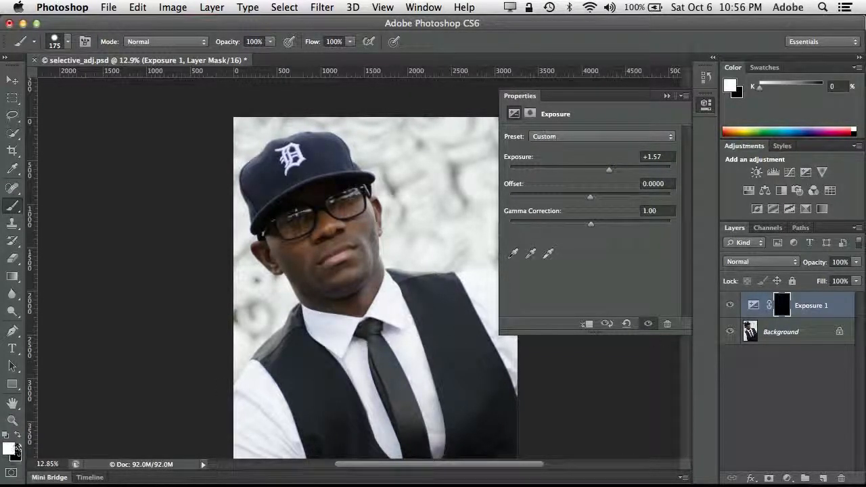
pyautogui.click(18, 436)
pyautogui.click(18, 436)
pyautogui.click(19, 436)
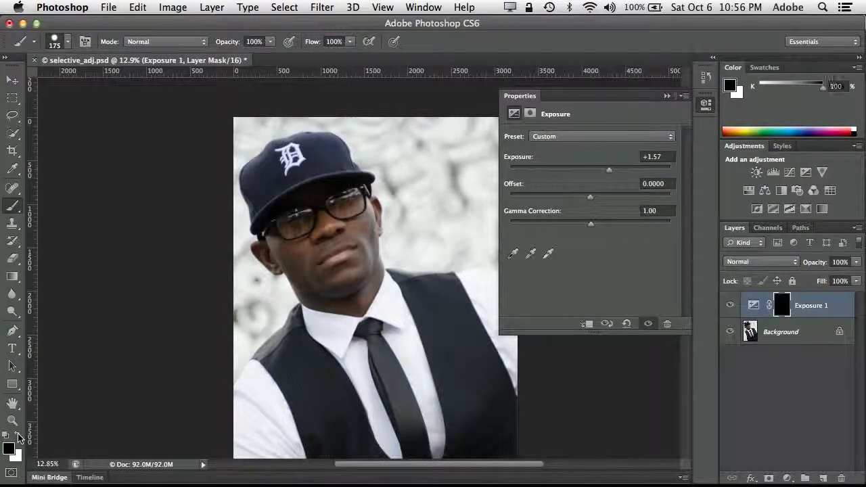
pyautogui.click(19, 436)
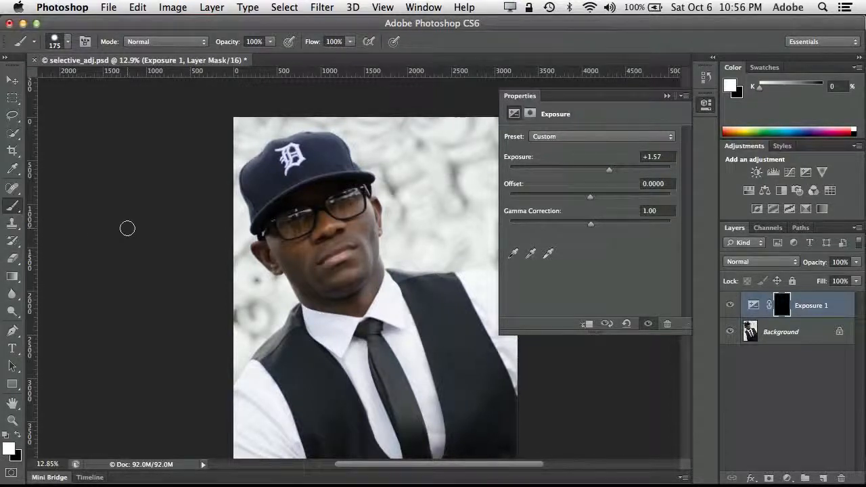
# Paint white over the man's face on the Exposure mask, enlarging the brush to 400 px and softening it to minimum hardness
pyautogui.moveTo(370, 260)
pyautogui.mouseDown()
pyautogui.moveTo(345, 271)
pyautogui.moveTo(352, 267)
pyautogui.moveTo(333, 212)
pyautogui.moveTo(318, 211)
pyautogui.moveTo(351, 210)
pyautogui.moveTo(366, 251)
pyautogui.moveTo(351, 286)
pyautogui.moveTo(335, 272)
pyautogui.mouseUp()
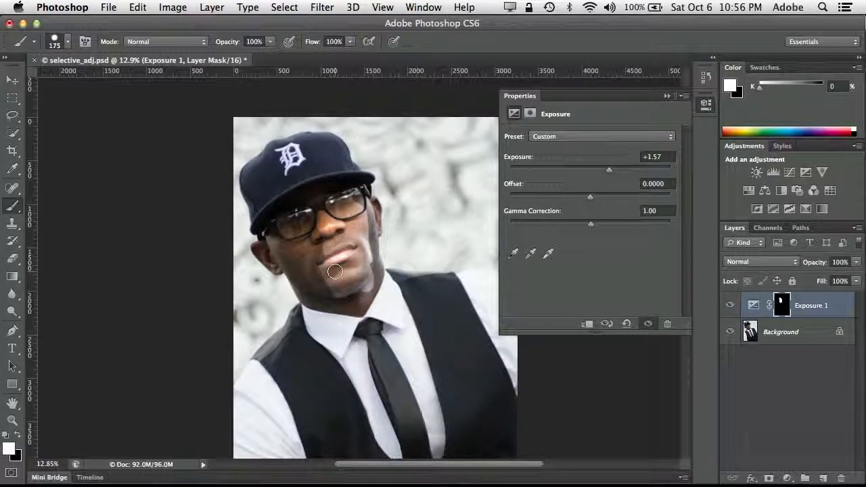
pyautogui.press(']')
pyautogui.press(']')
pyautogui.press(']')
pyautogui.press(']')
pyautogui.click(335, 272)
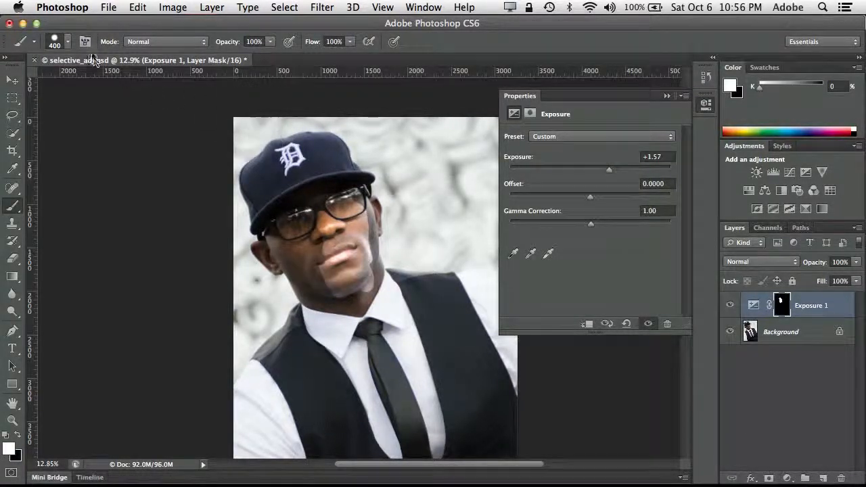
pyautogui.click(69, 42)
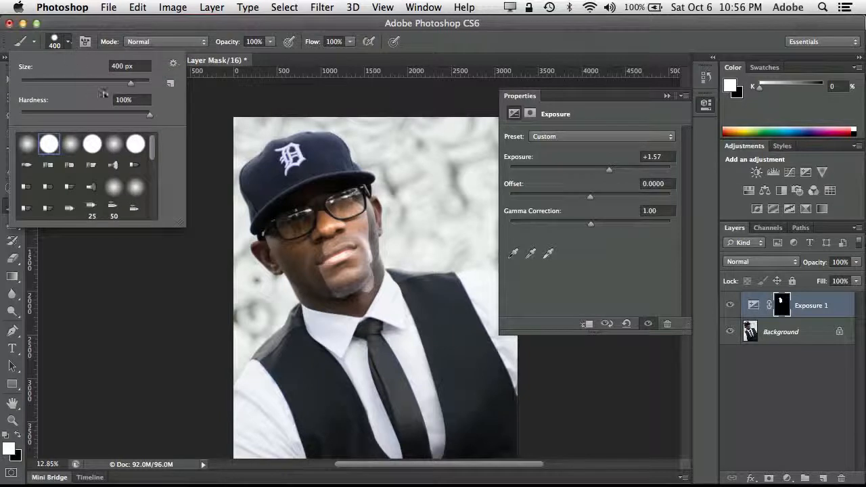
pyautogui.moveTo(149, 115); pyautogui.dragTo(3, 123)
pyautogui.press('Return')
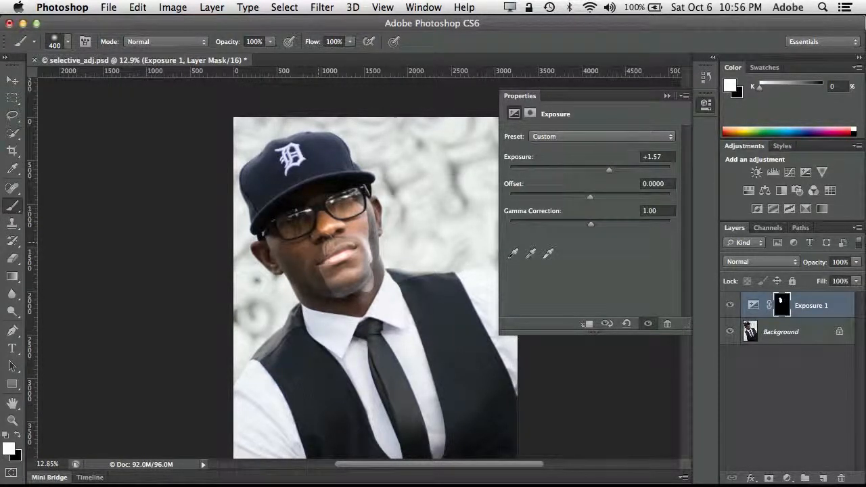
pyautogui.moveTo(341, 276)
pyautogui.mouseDown()
pyautogui.moveTo(369, 308)
pyautogui.moveTo(368, 230)
pyautogui.moveTo(351, 198)
pyautogui.moveTo(303, 227)
pyautogui.moveTo(290, 246)
pyautogui.moveTo(299, 284)
pyautogui.moveTo(370, 274)
pyautogui.moveTo(348, 254)
pyautogui.mouseUp()
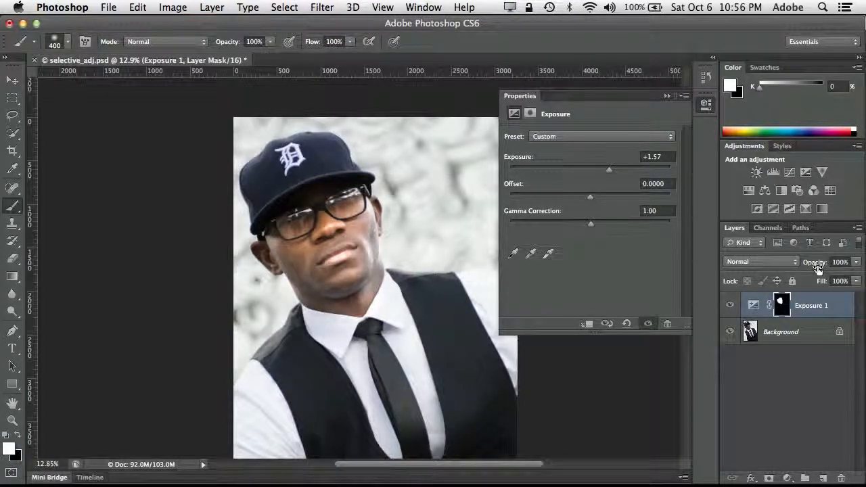
# Set the Exposure layer's exposure to +1.23 and collapse its properties
pyautogui.moveTo(818, 263)
pyautogui.mouseDown()
pyautogui.moveTo(798, 267)
pyautogui.moveTo(823, 268)
pyautogui.mouseUp()
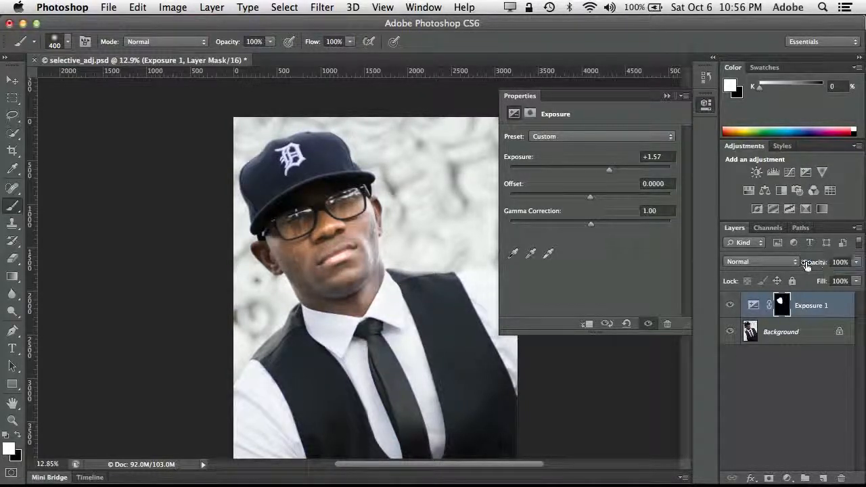
pyautogui.moveTo(609, 170)
pyautogui.mouseDown()
pyautogui.moveTo(559, 169)
pyautogui.moveTo(603, 171)
pyautogui.mouseUp()
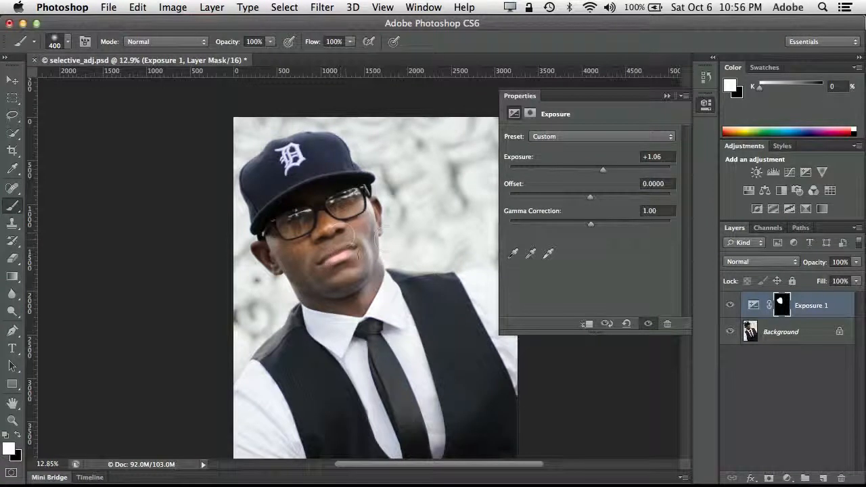
pyautogui.moveTo(606, 173); pyautogui.dragTo(605, 170)
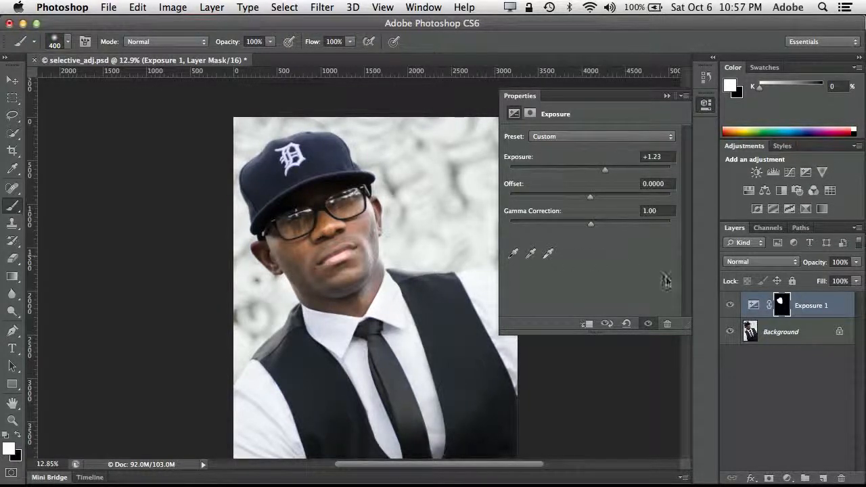
pyautogui.click(667, 96)
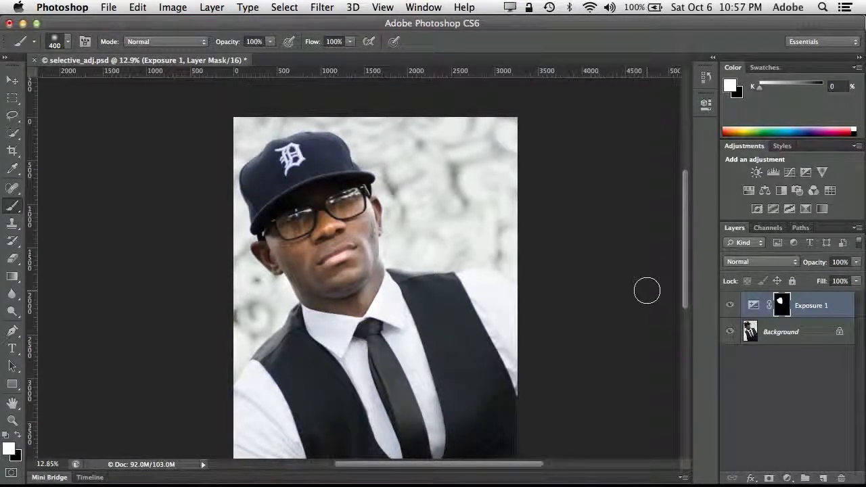
# Close selective_adj.psd without saving the changes
pyautogui.press('super')
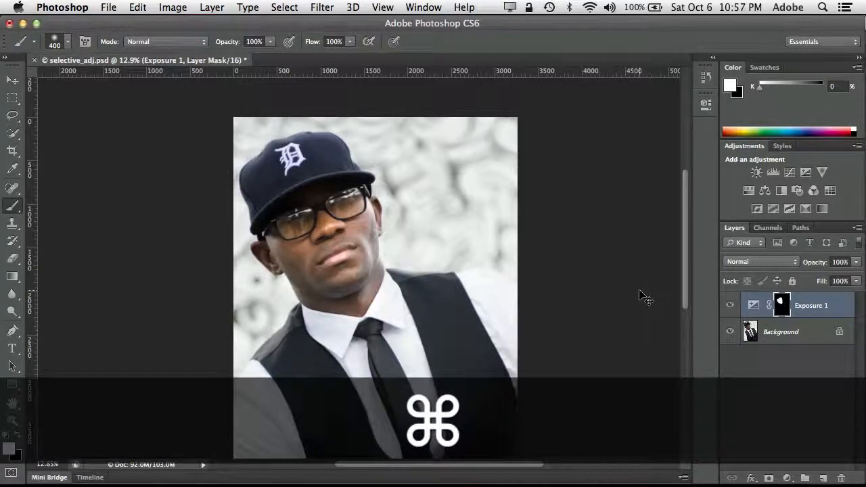
pyautogui.press('super+w')
pyautogui.click(411, 192)
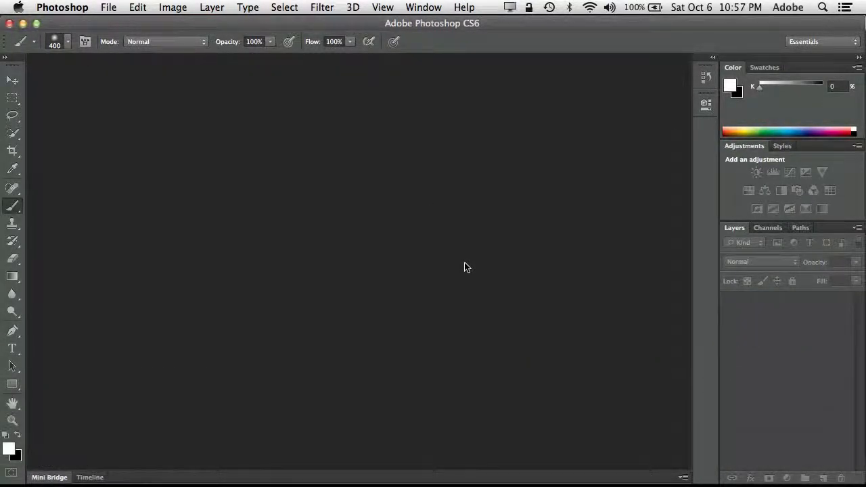
pyautogui.click(51, 477)
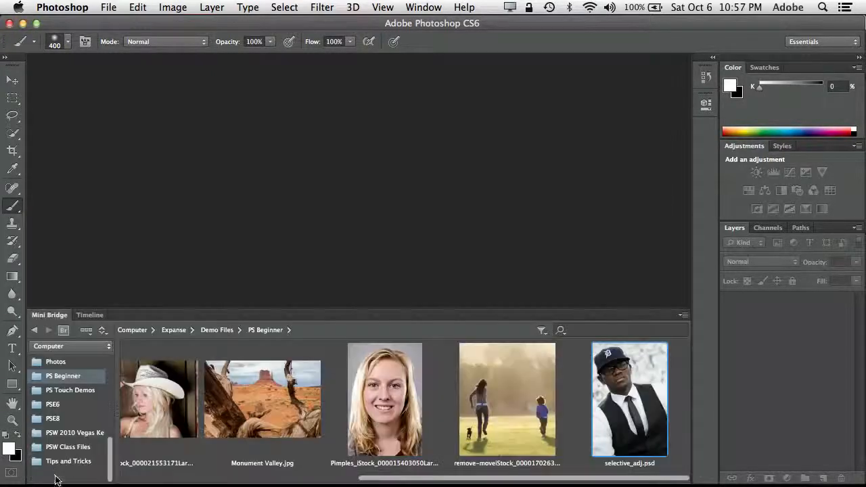
pyautogui.click(502, 400)
pyautogui.press('Return')
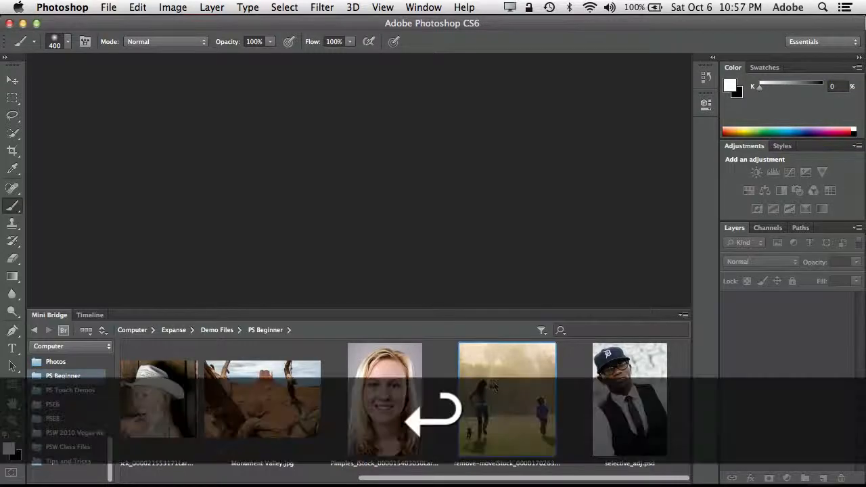
pyautogui.doubleClick(56, 316)
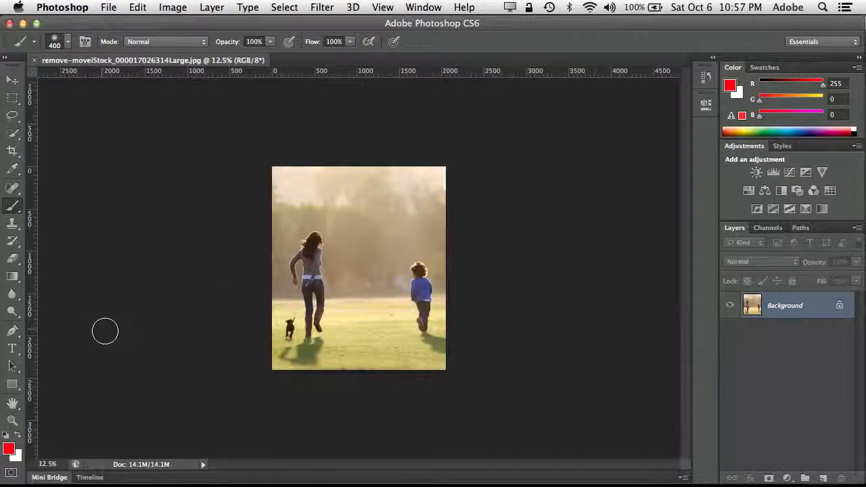
pyautogui.press('super+equal')
pyautogui.press('super+equal')
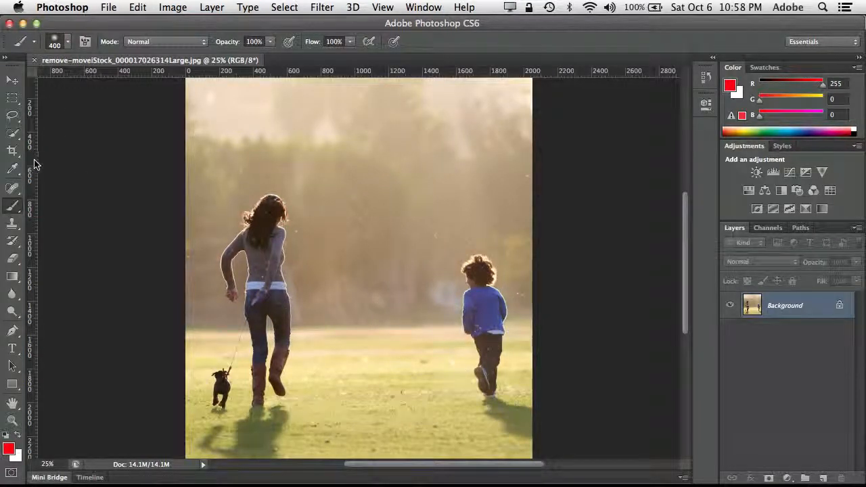
pyautogui.click(12, 98)
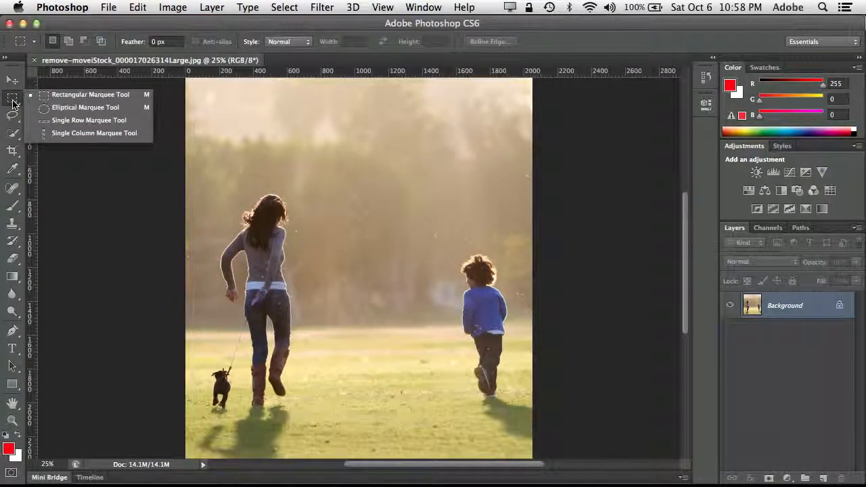
pyautogui.click(12, 99)
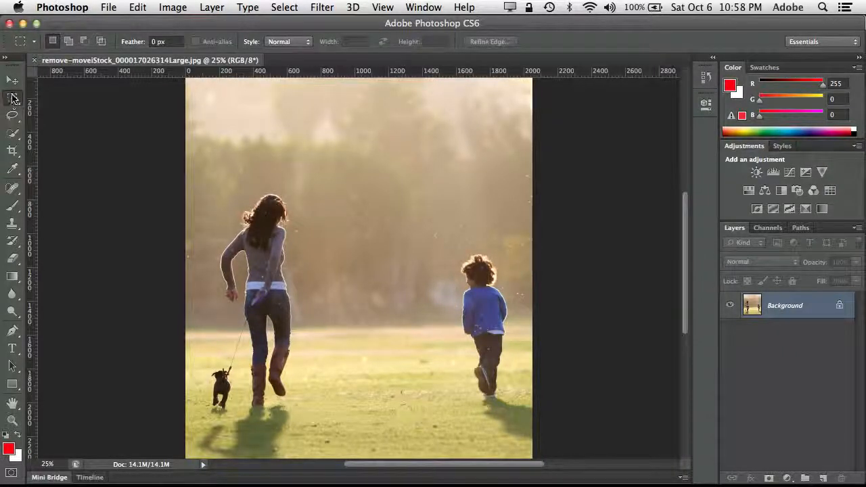
pyautogui.click(12, 99)
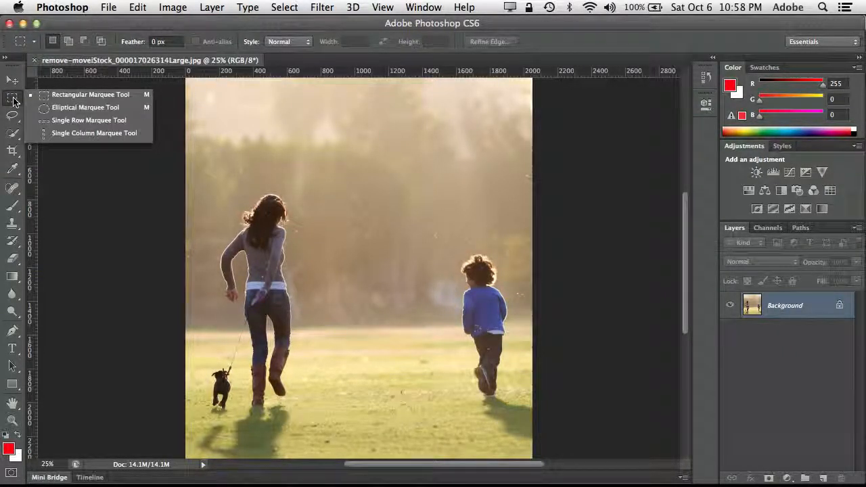
pyautogui.click(13, 115)
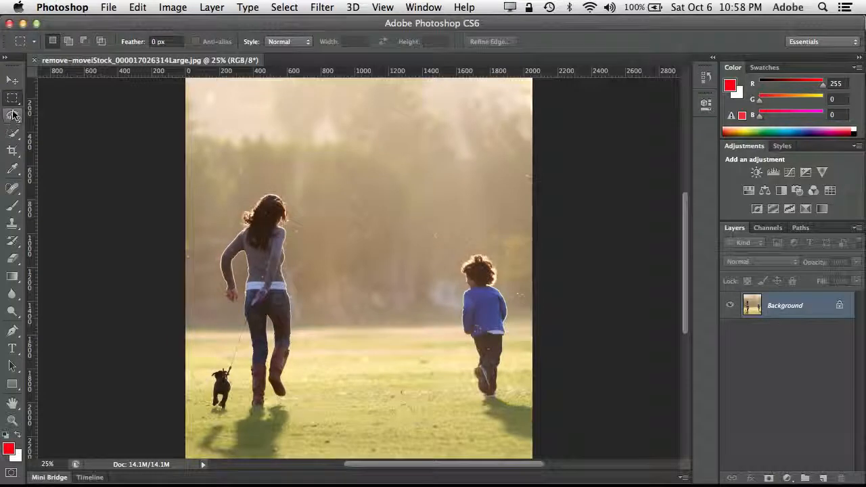
pyautogui.click(13, 115)
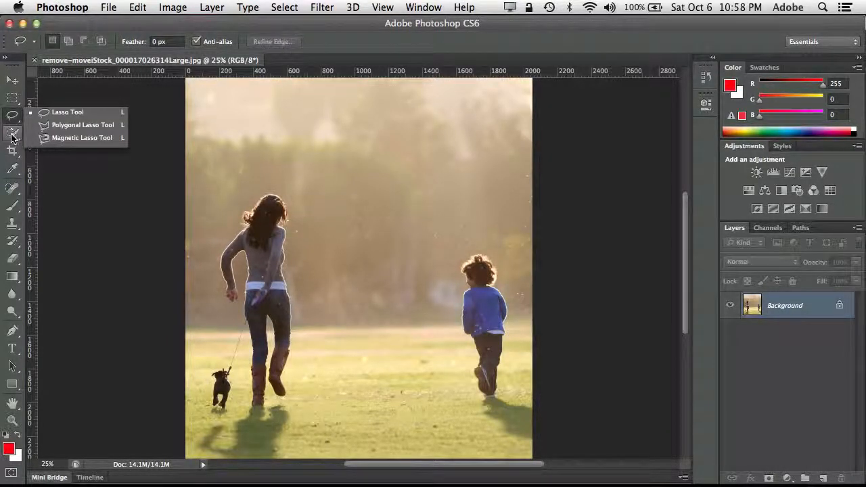
# Activate the Quick Selection tool and enlarge its brush to 90
pyautogui.click(12, 135)
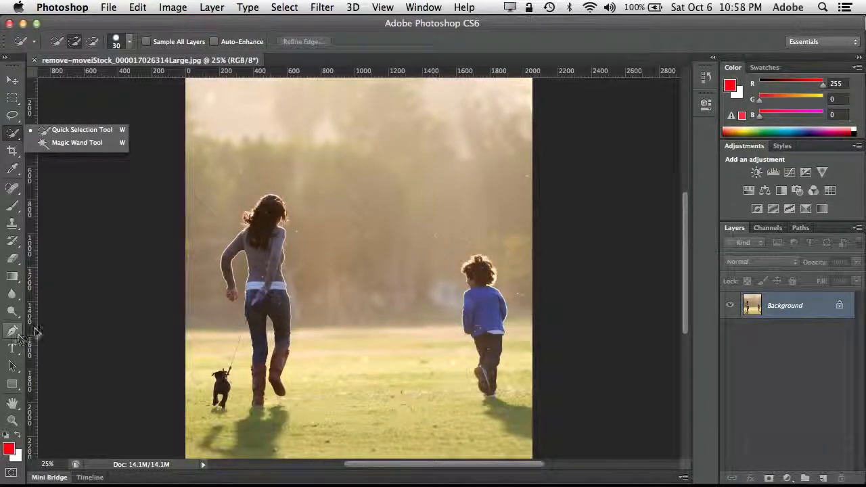
pyautogui.click(60, 132)
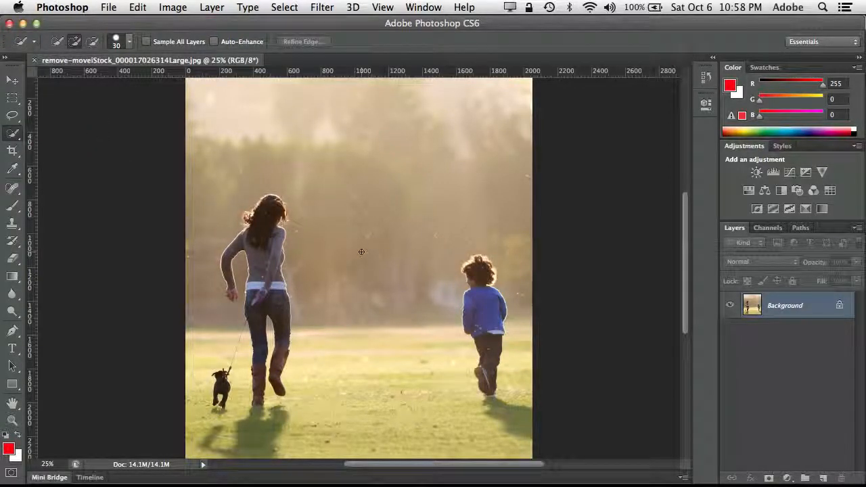
pyautogui.press(']')
pyautogui.press(']')
pyautogui.press(']')
pyautogui.press(']')
pyautogui.press(']')
pyautogui.press(']')
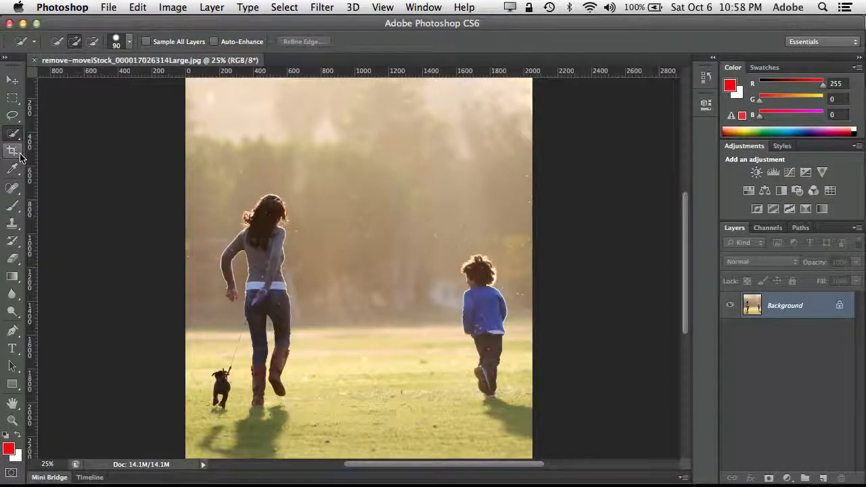
pyautogui.click(12, 133)
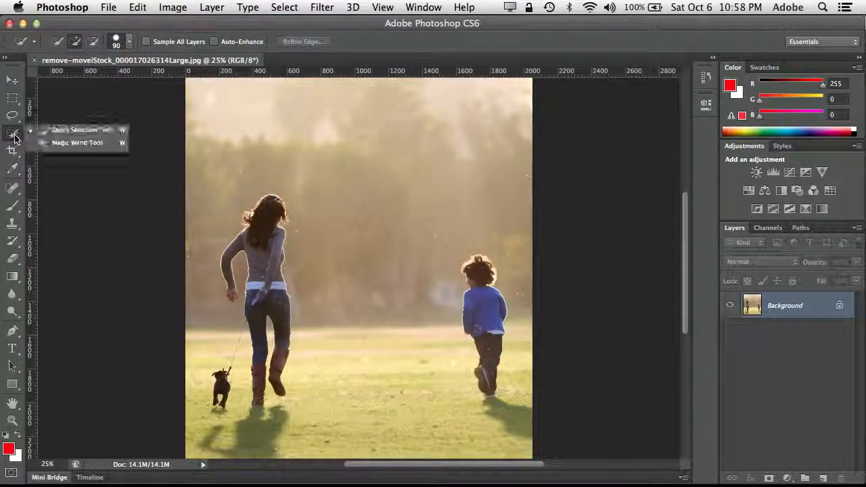
pyautogui.click(59, 143)
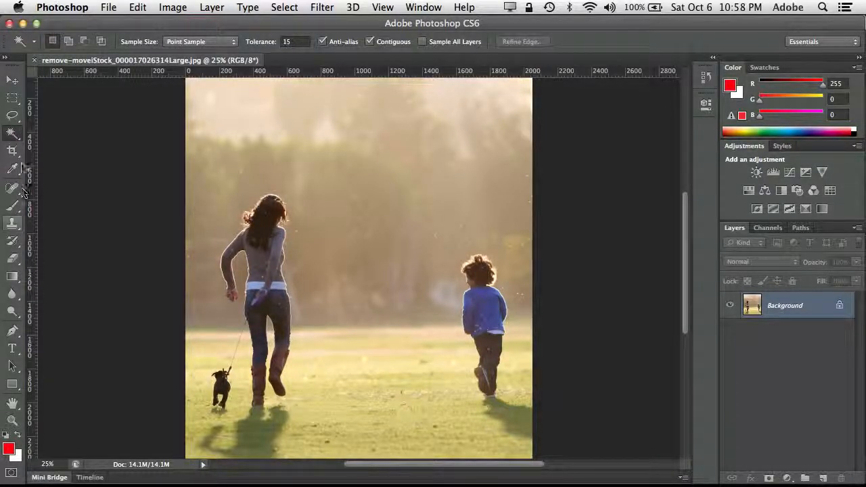
pyautogui.rightClick(15, 137)
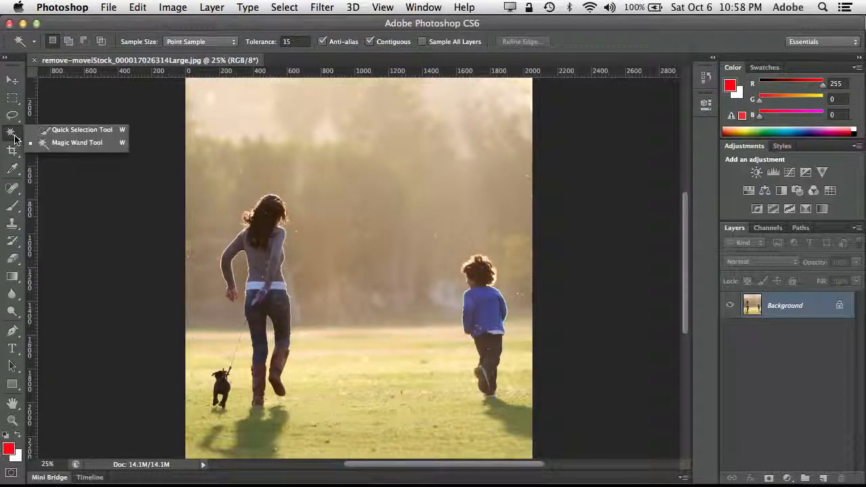
pyautogui.click(60, 130)
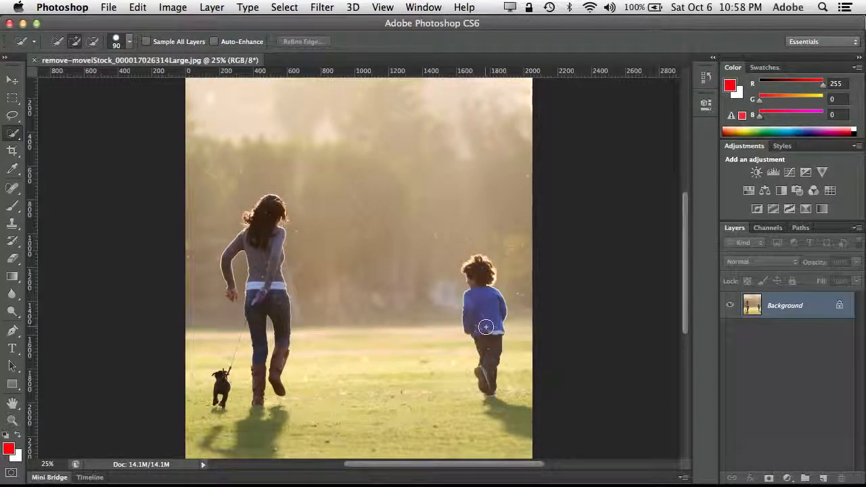
# Select the boy in the blue sweater and his shadow on the grass with the Quick Selection tool
pyautogui.moveTo(484, 325); pyautogui.dragTo(479, 266)
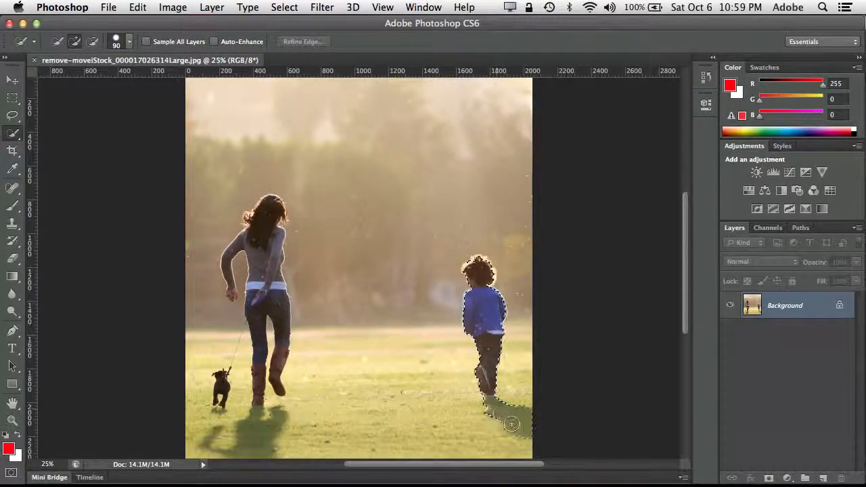
pyautogui.moveTo(525, 433)
pyautogui.mouseDown()
pyautogui.moveTo(498, 417)
pyautogui.moveTo(532, 408)
pyautogui.mouseUp()
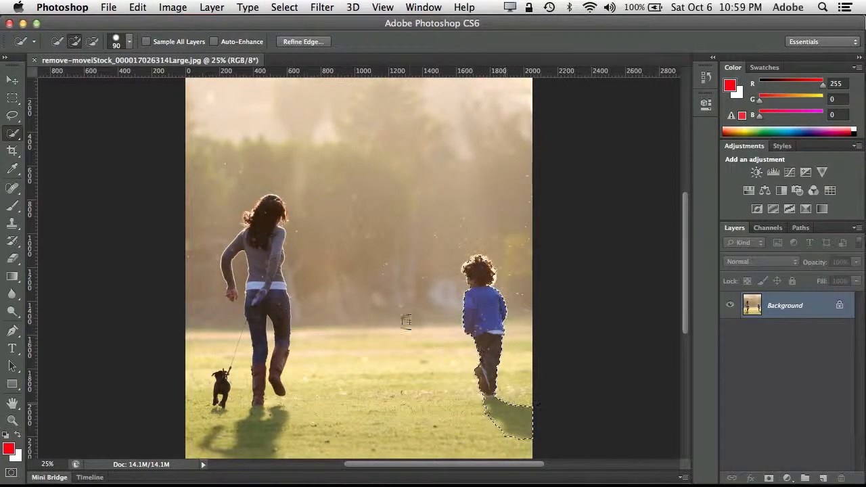
# Expand the selection around the boy and his shadow by 10 pixels
pyautogui.click(278, 8)
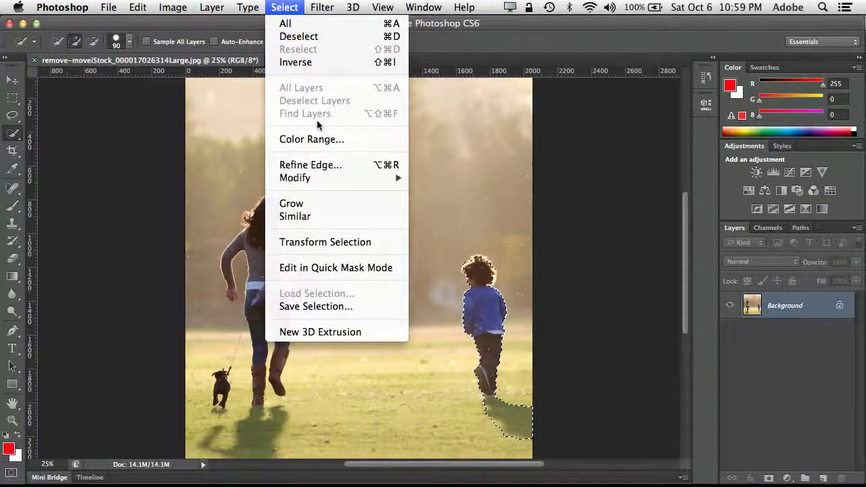
pyautogui.moveTo(320, 177)
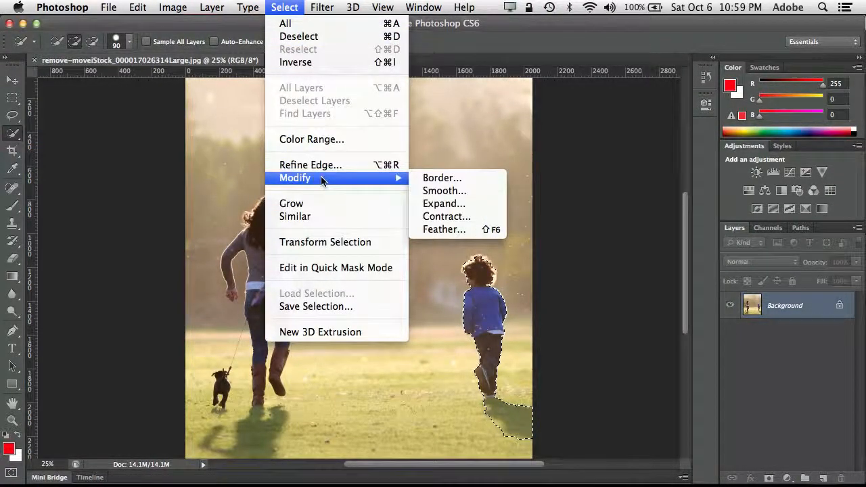
pyautogui.click(465, 204)
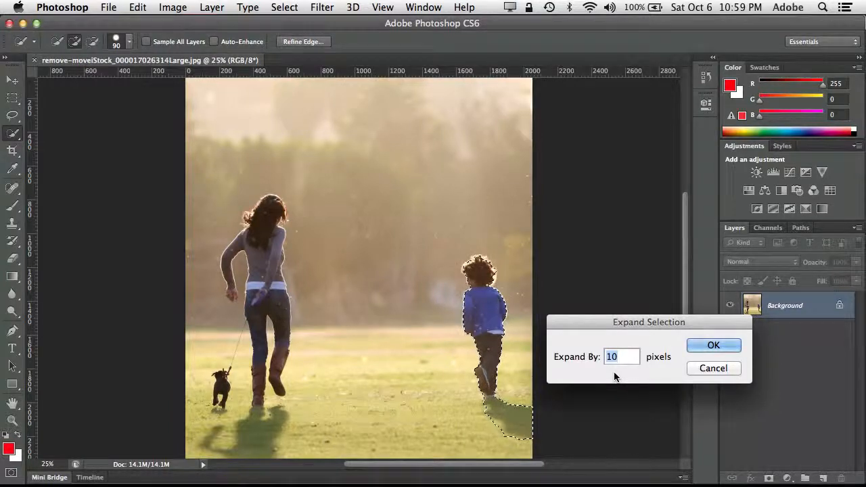
pyautogui.click(713, 348)
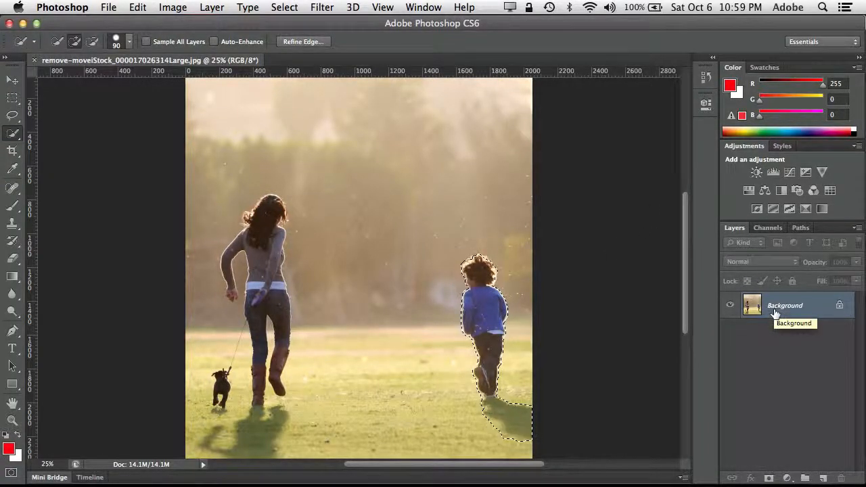
# Fill the selected boy and shadow using Content-Aware contents in Normal mode at 100% opacity, and deselect
pyautogui.press('BackSpace')
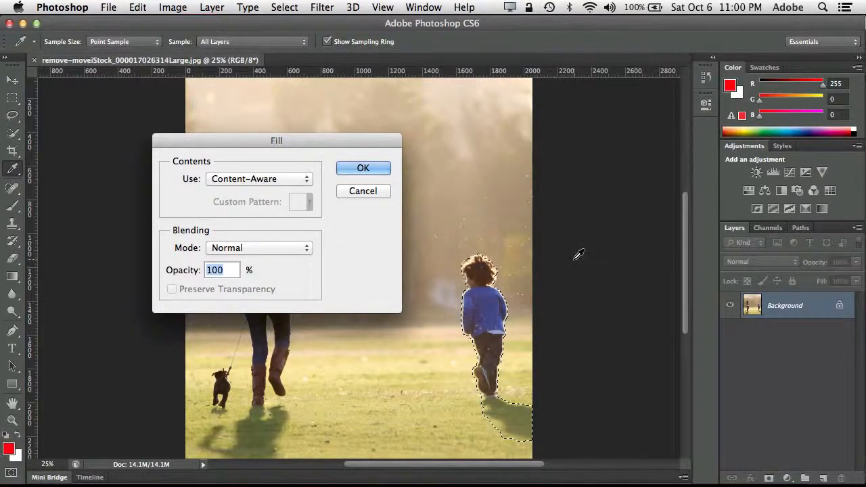
pyautogui.click(366, 192)
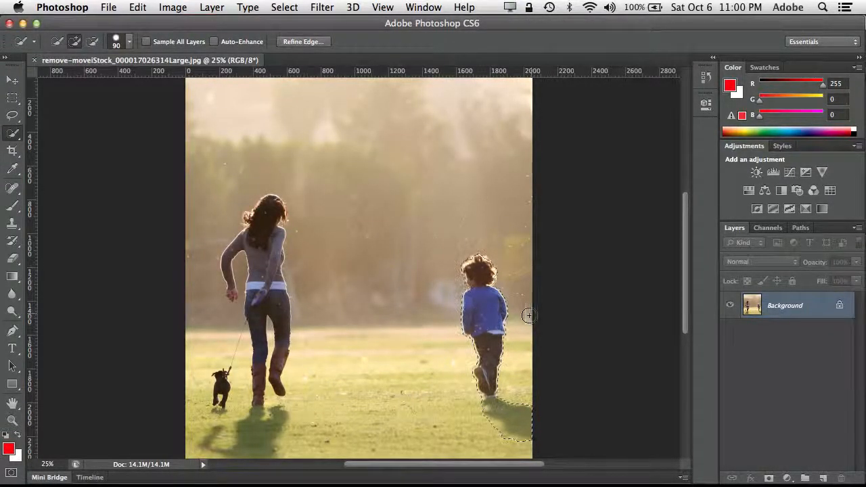
pyautogui.click(140, 9)
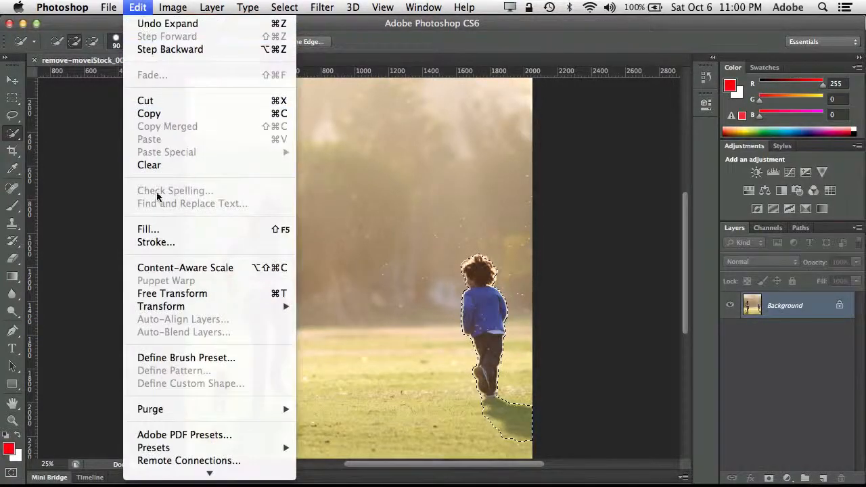
pyautogui.click(167, 229)
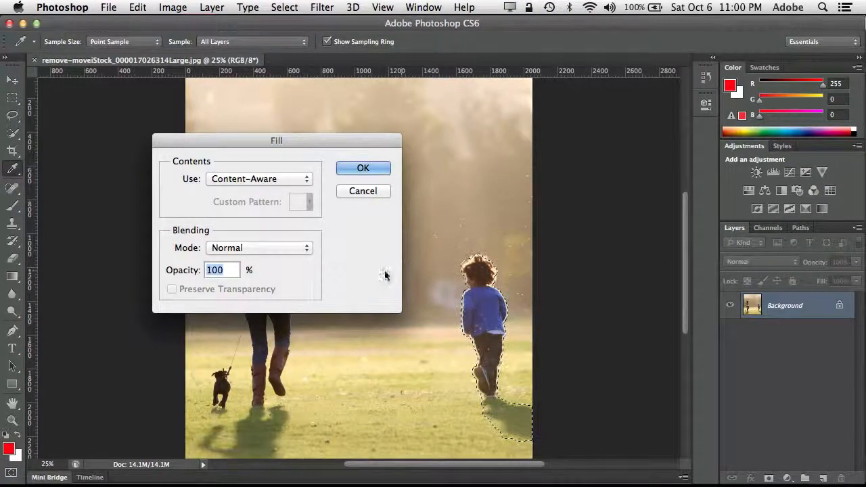
pyautogui.click(279, 180)
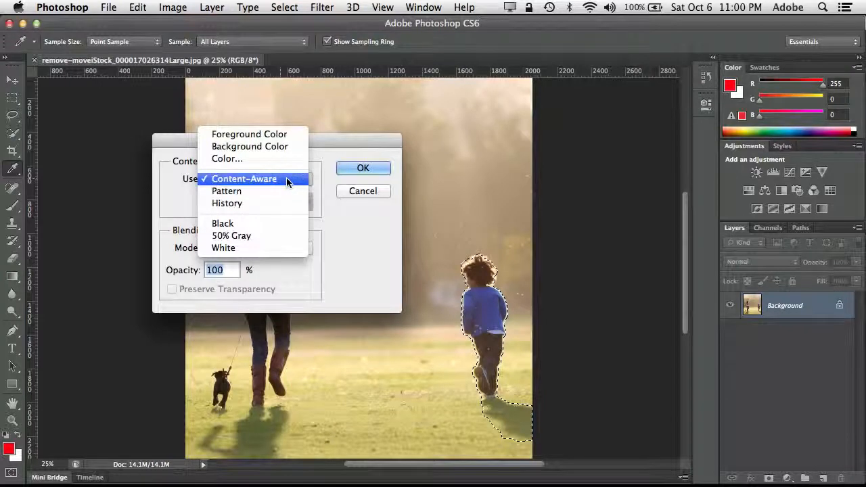
pyautogui.click(298, 179)
pyautogui.click(365, 169)
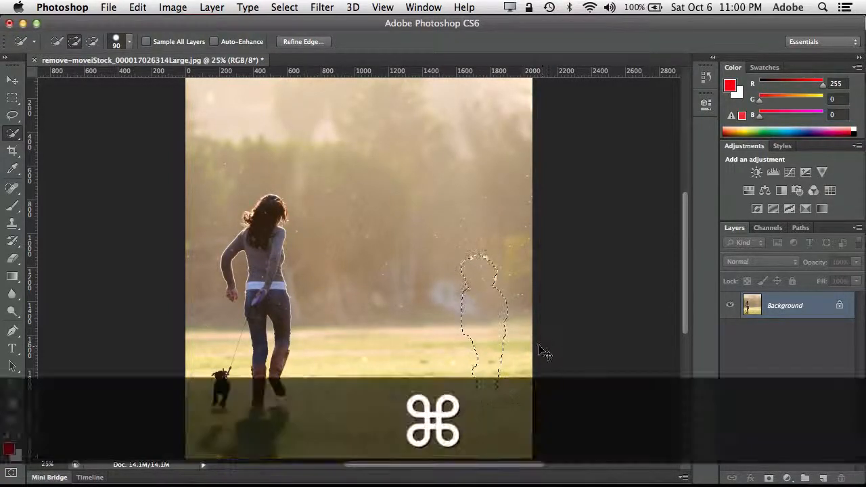
pyautogui.press('super+d')
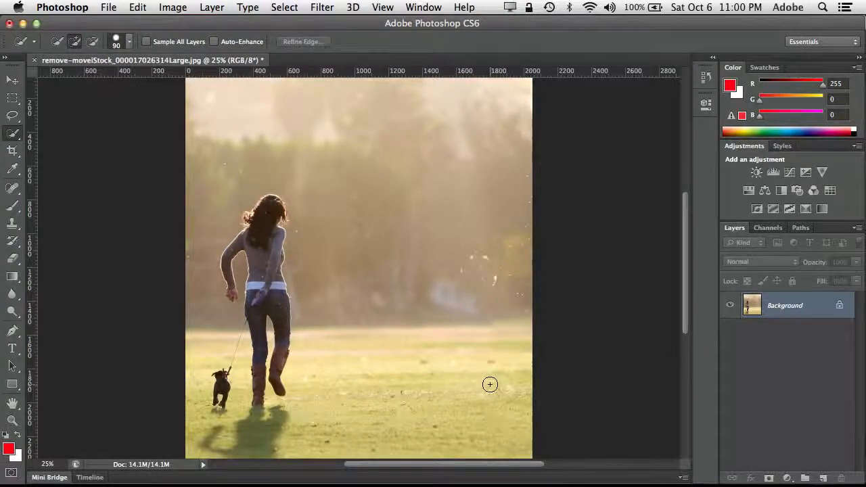
# Remove the leftover specks where the boy stood with the Spot Healing Brush in Content-Aware mode
pyautogui.click(13, 188)
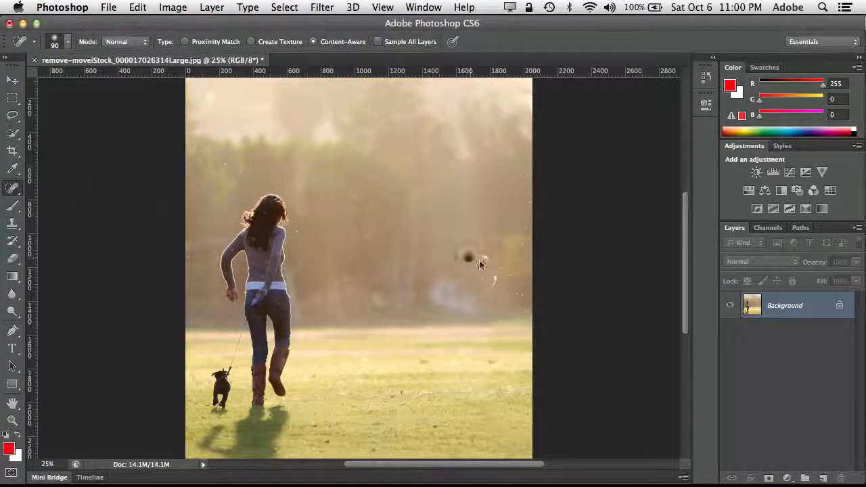
pyautogui.moveTo(494, 284)
pyautogui.mouseDown()
pyautogui.moveTo(497, 271)
pyautogui.moveTo(486, 252)
pyautogui.mouseUp()
pyautogui.click(497, 358)
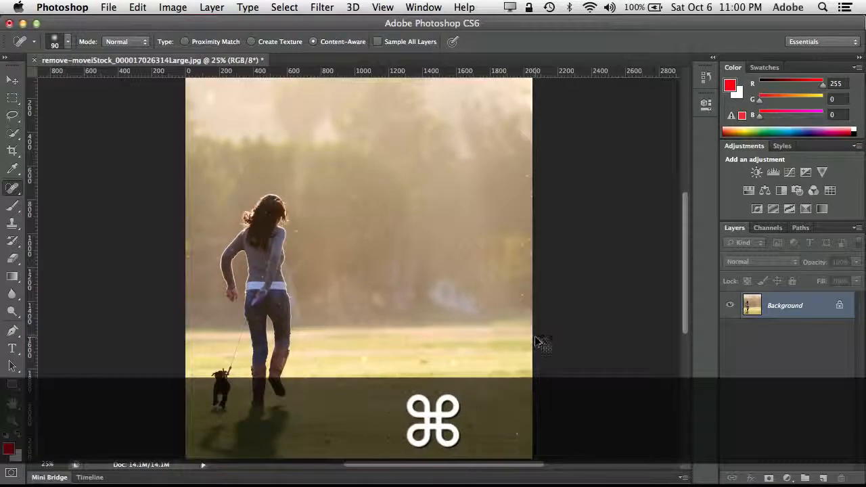
# Step back through the healing strokes and the Content-Aware fill to the expanded selection around the boy
pyautogui.press('super+alt+z')
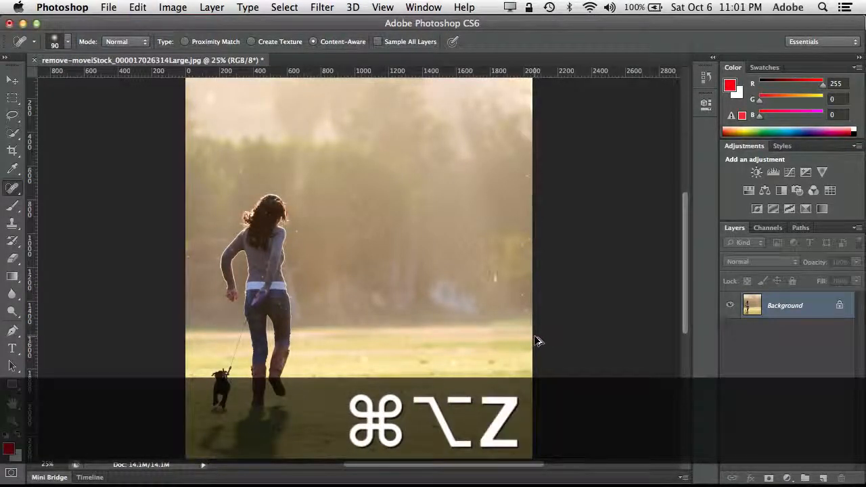
pyautogui.press('super+alt+z')
pyautogui.click(139, 7)
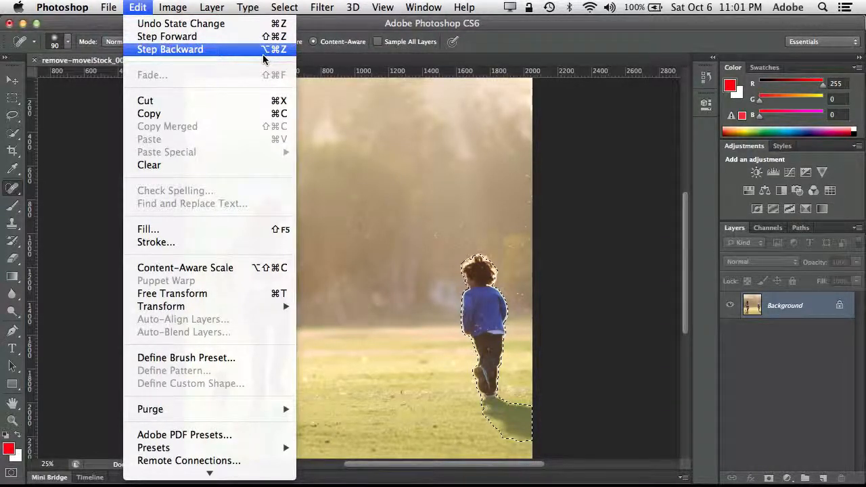
pyautogui.click(289, 5)
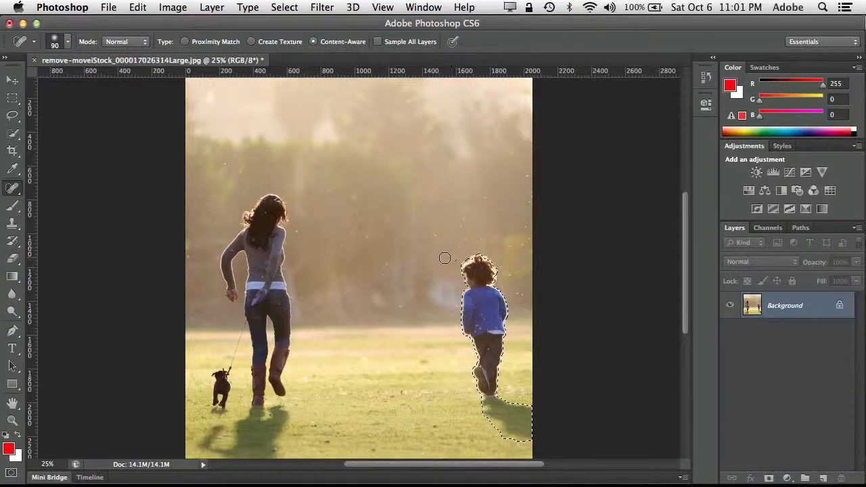
# Move the selected boy and shadow next to the woman with the Content-Aware Move tool, using Move mode and Medium adaptation
pyautogui.click(12, 189)
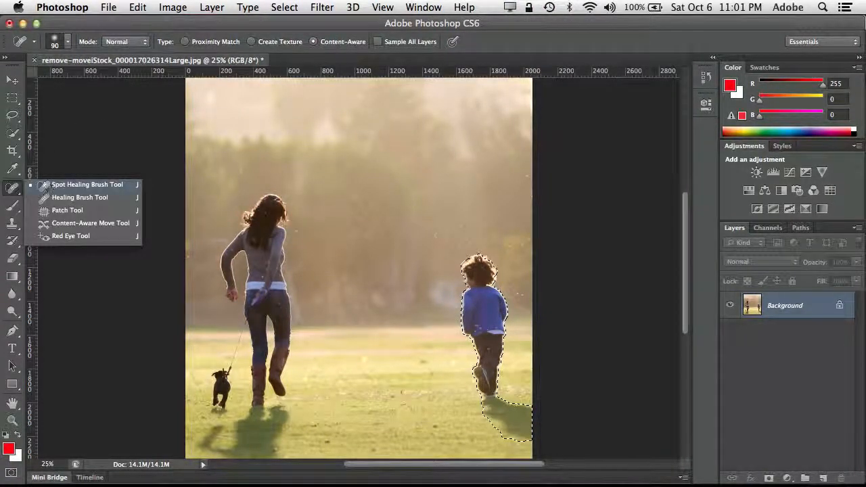
pyautogui.click(80, 224)
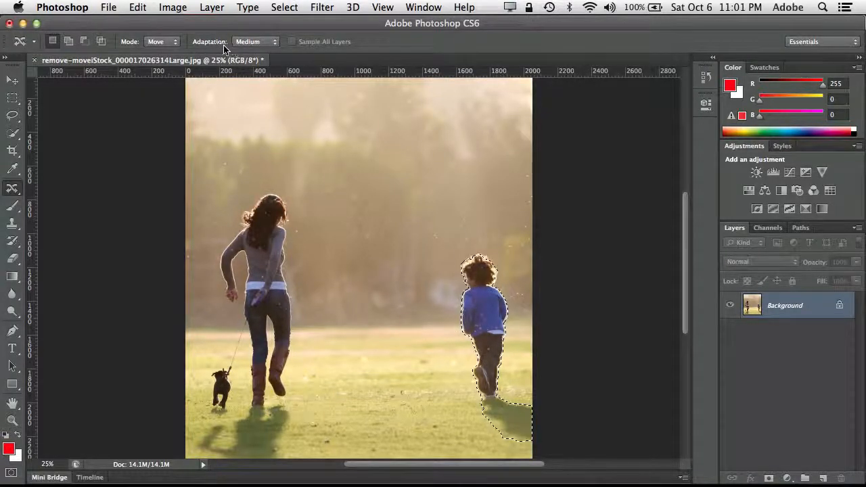
pyautogui.click(248, 43)
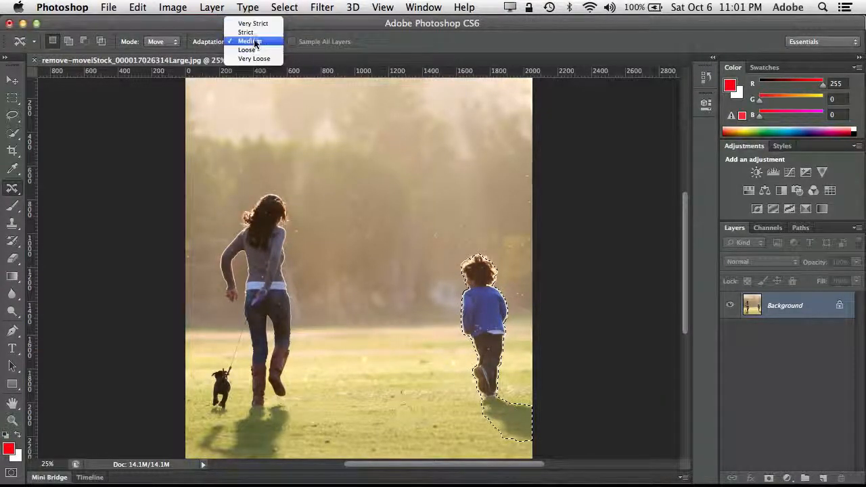
pyautogui.click(300, 26)
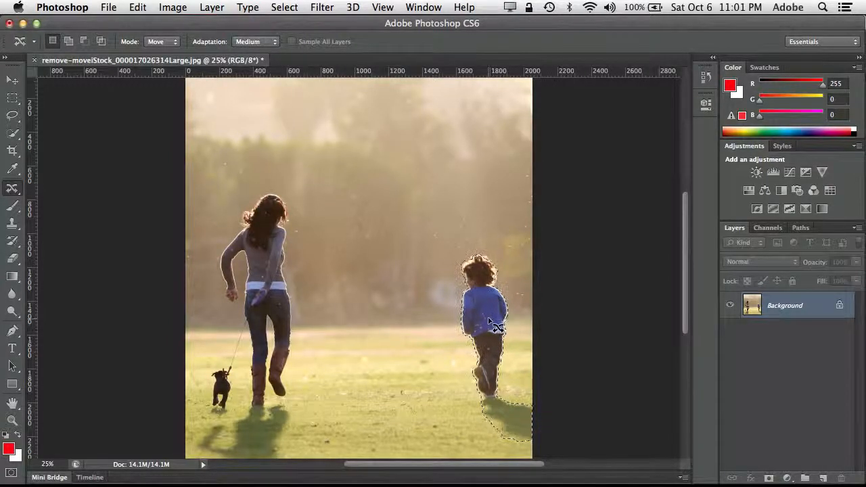
pyautogui.moveTo(493, 329); pyautogui.dragTo(336, 336)
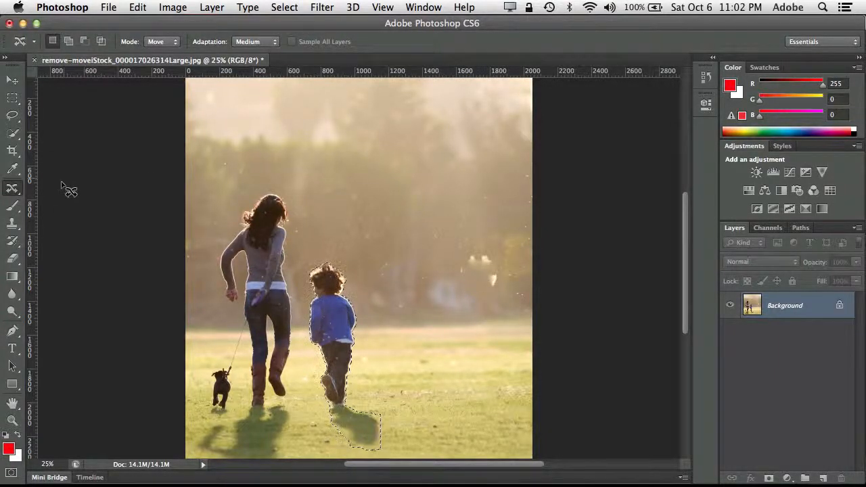
# Patch the leftover specks and uneven grass at the boy's original spot with the Patch tool in Content-Aware mode, and deselect
pyautogui.click(13, 188)
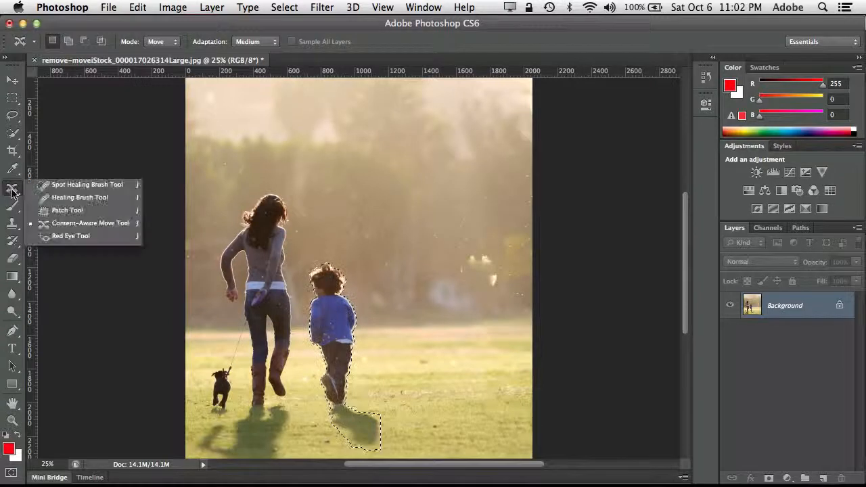
pyautogui.click(64, 212)
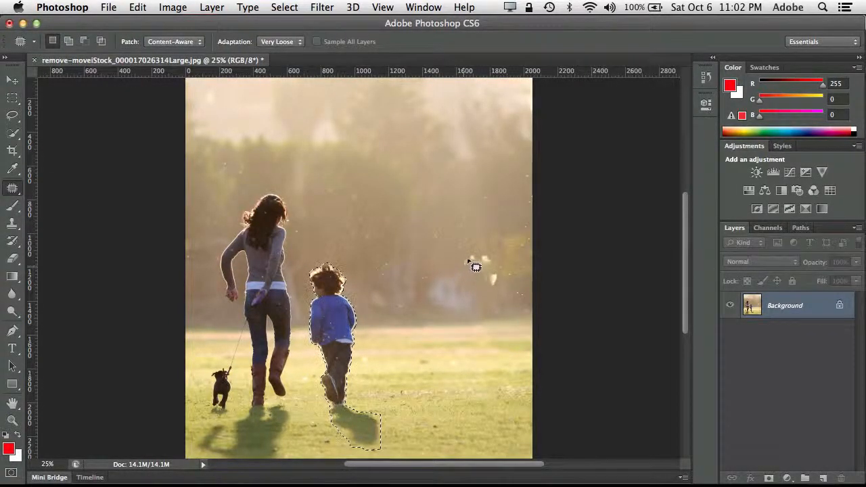
pyautogui.moveTo(469, 249)
pyautogui.mouseDown()
pyautogui.moveTo(462, 277)
pyautogui.moveTo(479, 270)
pyautogui.moveTo(491, 288)
pyautogui.moveTo(504, 280)
pyautogui.moveTo(499, 259)
pyautogui.moveTo(470, 251)
pyautogui.moveTo(477, 245)
pyautogui.moveTo(464, 195)
pyautogui.mouseUp()
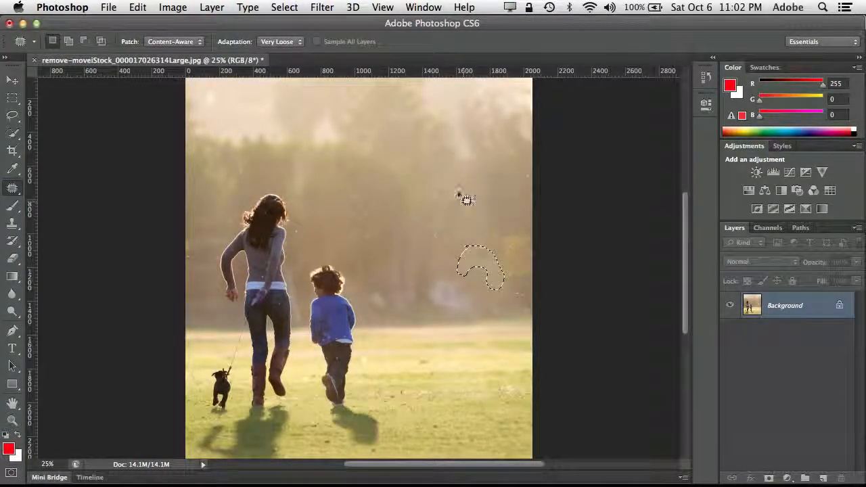
pyautogui.click(485, 313)
pyautogui.moveTo(431, 360)
pyautogui.mouseDown()
pyautogui.moveTo(507, 383)
pyautogui.moveTo(518, 395)
pyautogui.moveTo(509, 423)
pyautogui.moveTo(495, 422)
pyautogui.mouseUp()
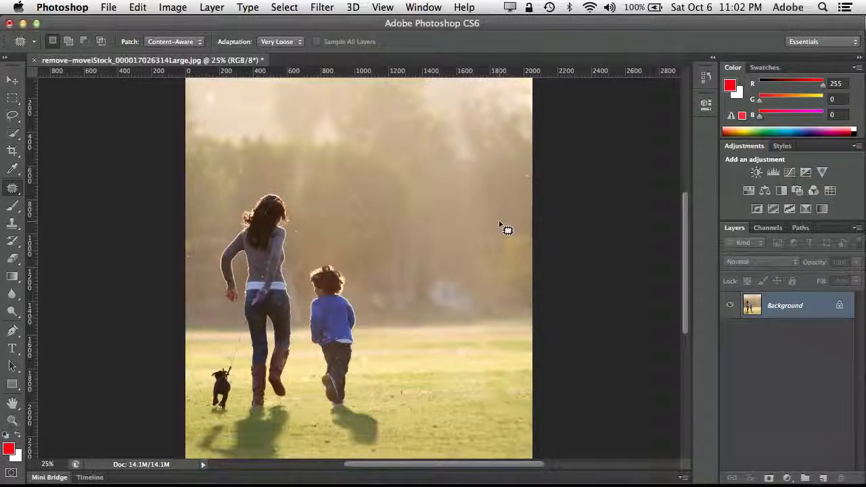
# Close the photo of the woman and boy without saving, and bring up the concert images in Mini Bridge's PS Beginner folder
pyautogui.press('super+w')
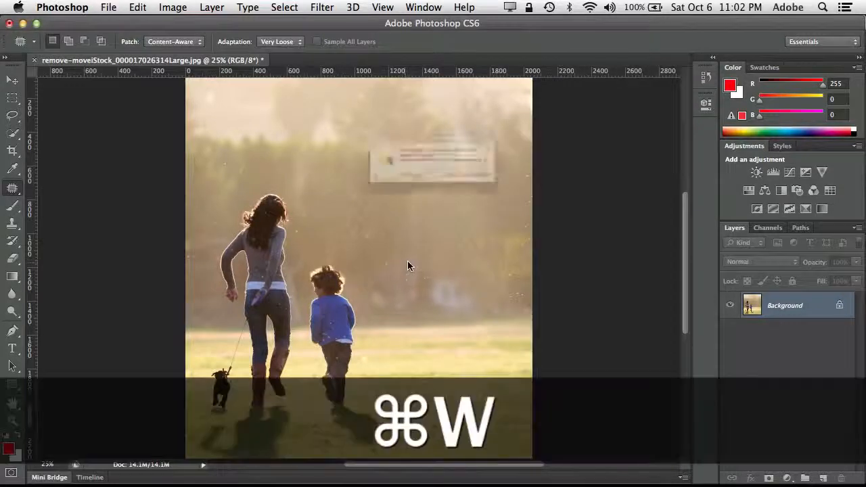
pyautogui.click(410, 196)
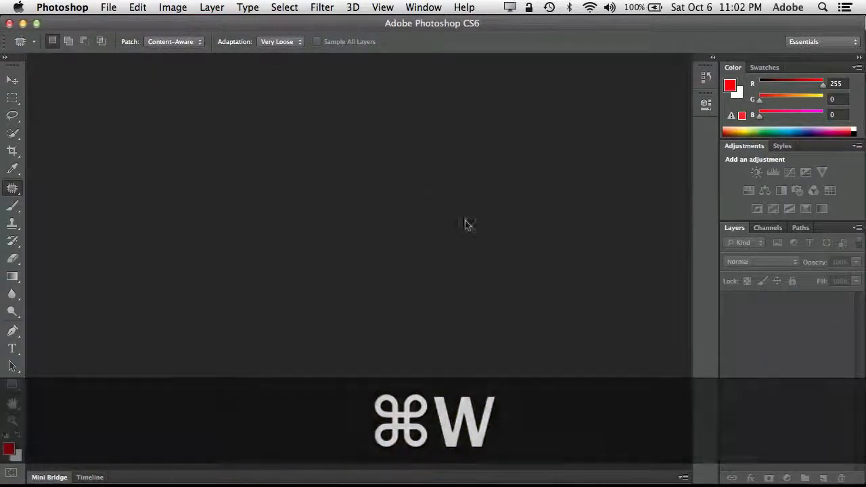
pyautogui.click(56, 477)
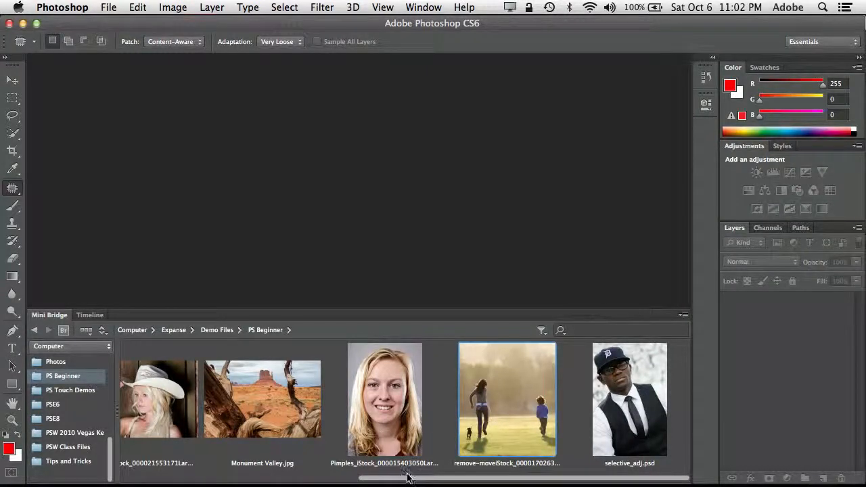
pyautogui.moveTo(409, 478); pyautogui.dragTo(331, 485)
pyautogui.moveTo(224, 485); pyautogui.dragTo(233, 485)
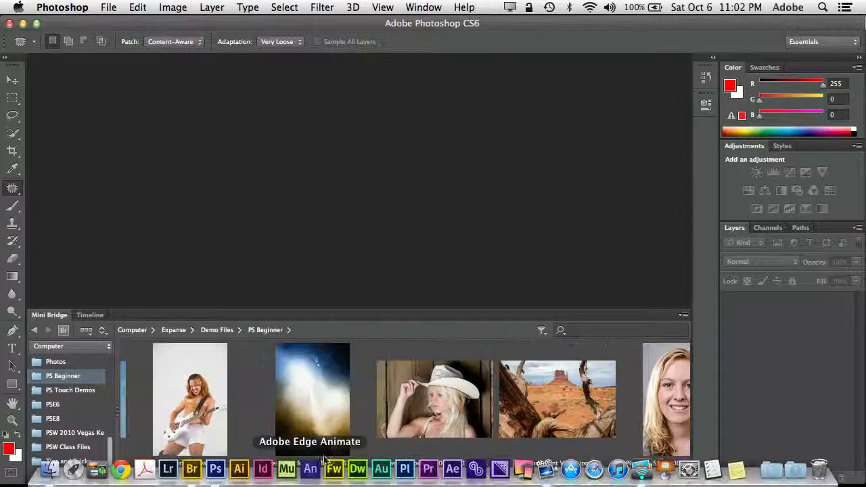
pyautogui.click(309, 393)
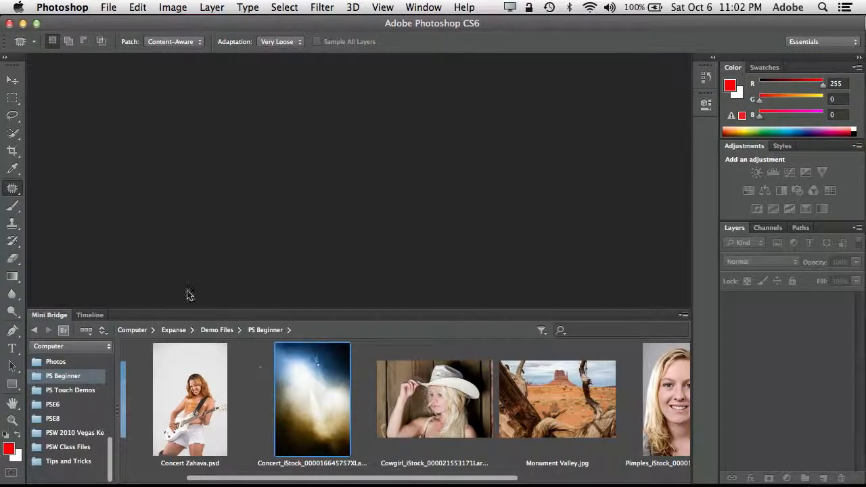
pyautogui.click(193, 384)
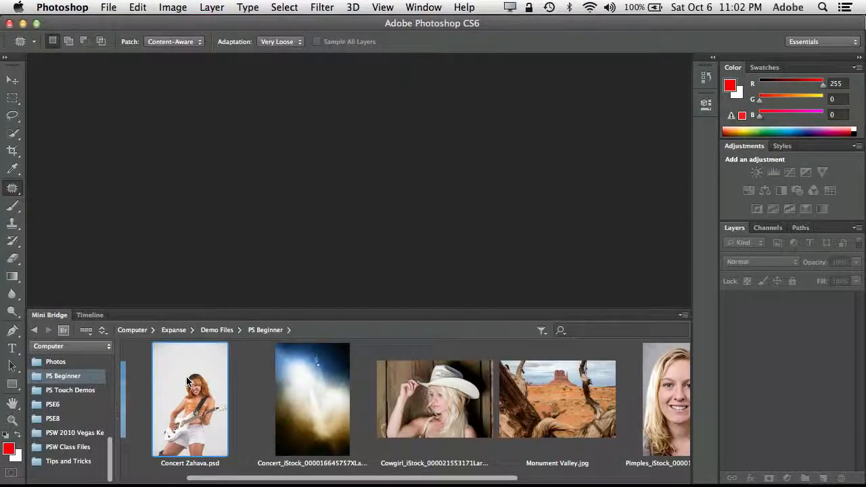
pyautogui.click(313, 375)
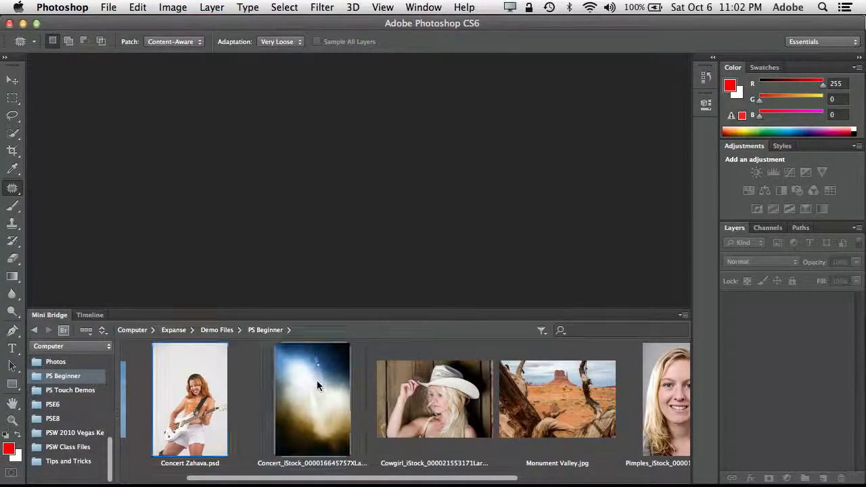
pyautogui.press('Return')
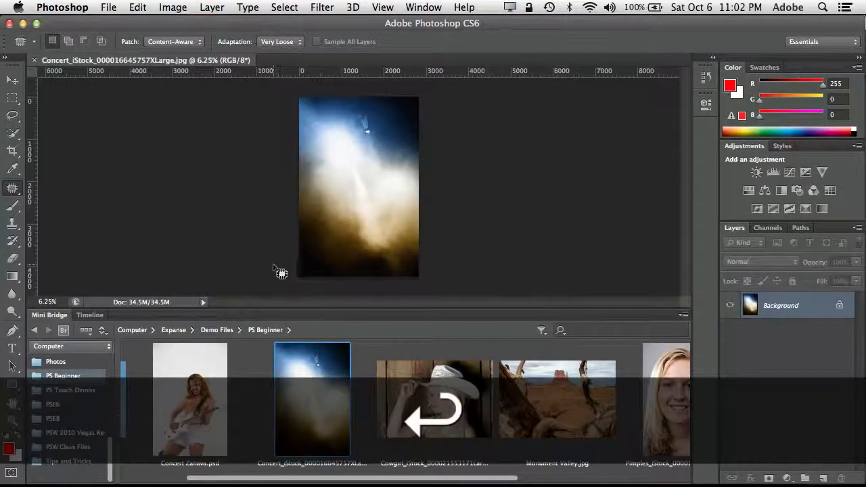
pyautogui.click(197, 394)
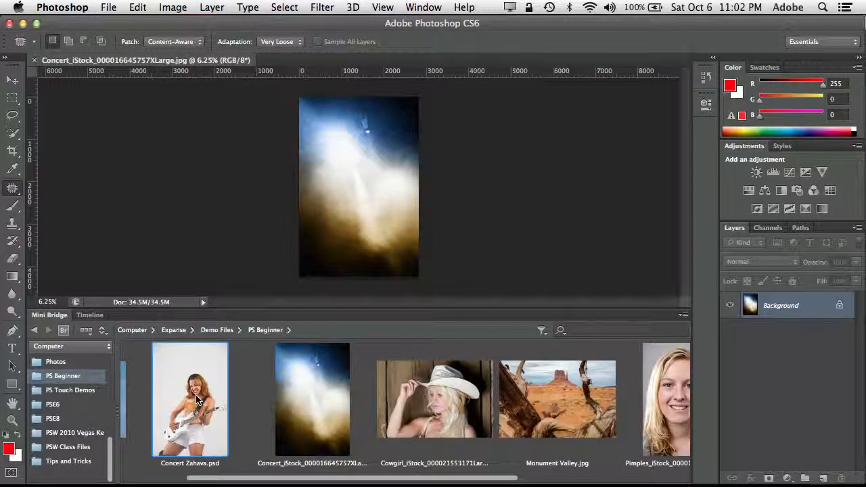
pyautogui.press('Return')
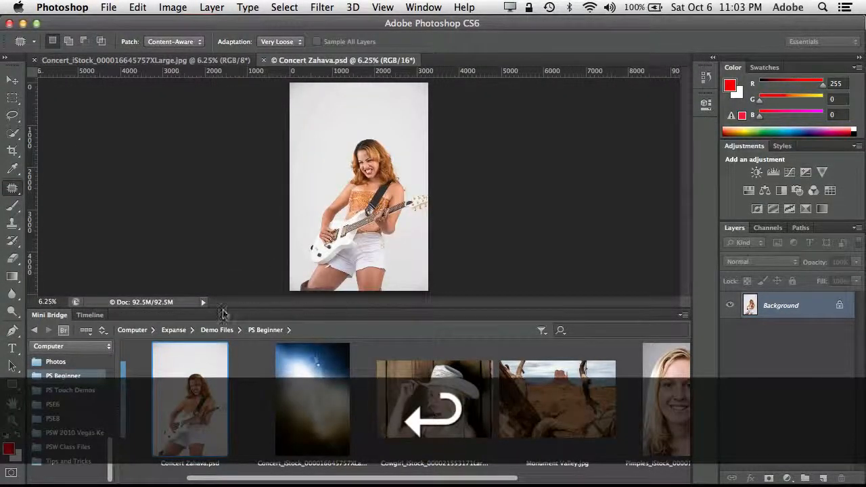
# Collapse Mini Bridge and compare the blurred concert lights image with the guitarist image
pyautogui.doubleClick(50, 316)
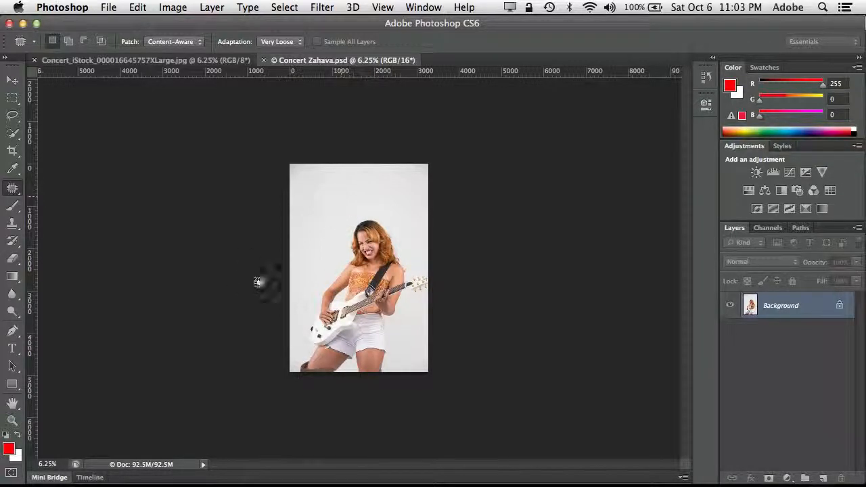
pyautogui.click(202, 62)
pyautogui.click(280, 63)
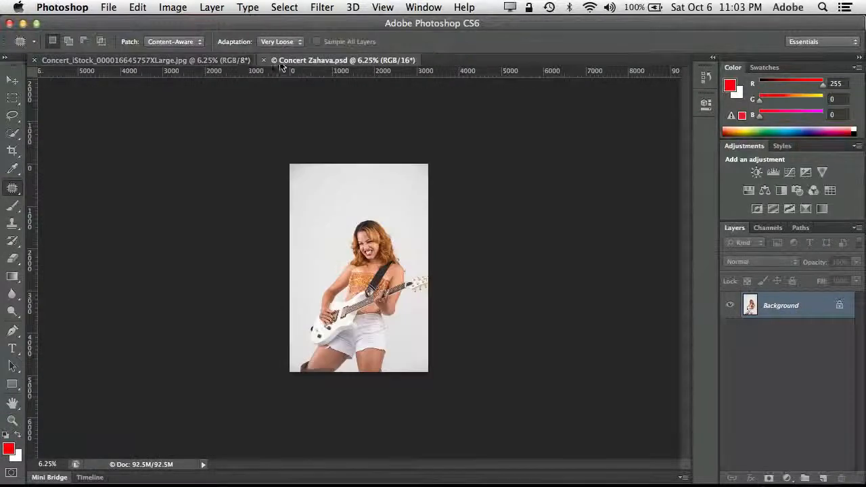
pyautogui.click(234, 63)
pyautogui.click(291, 64)
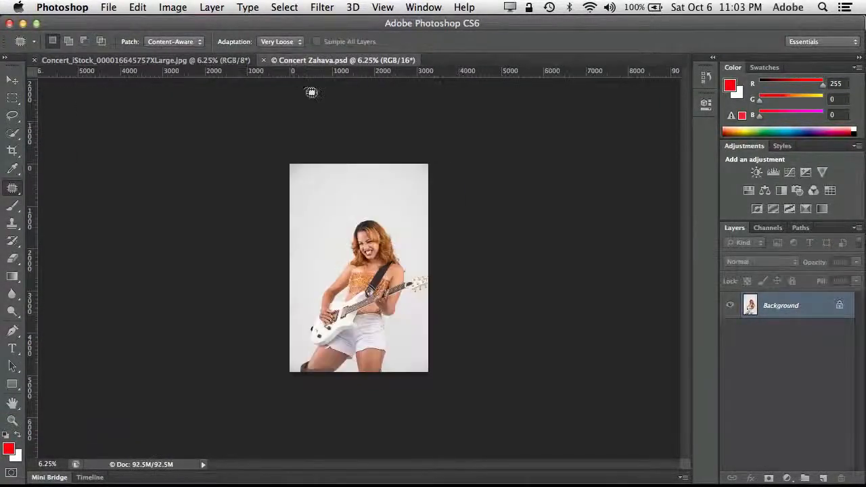
pyautogui.click(188, 63)
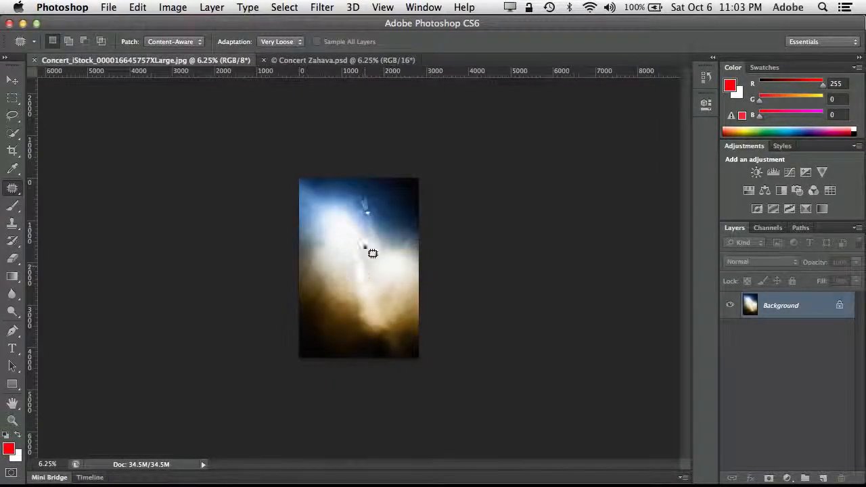
pyautogui.click(312, 64)
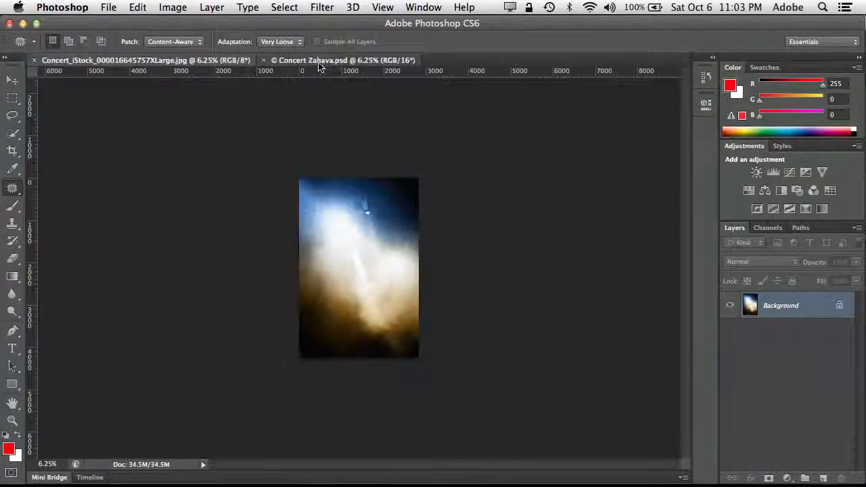
pyautogui.click(178, 63)
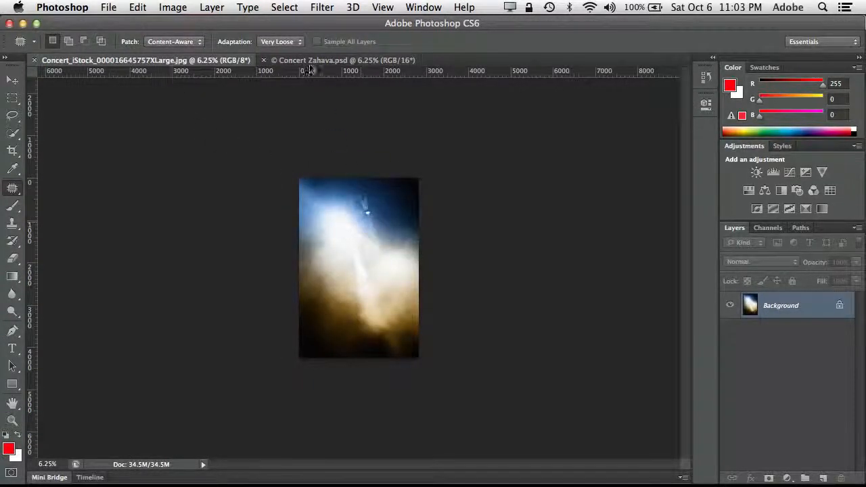
pyautogui.click(329, 62)
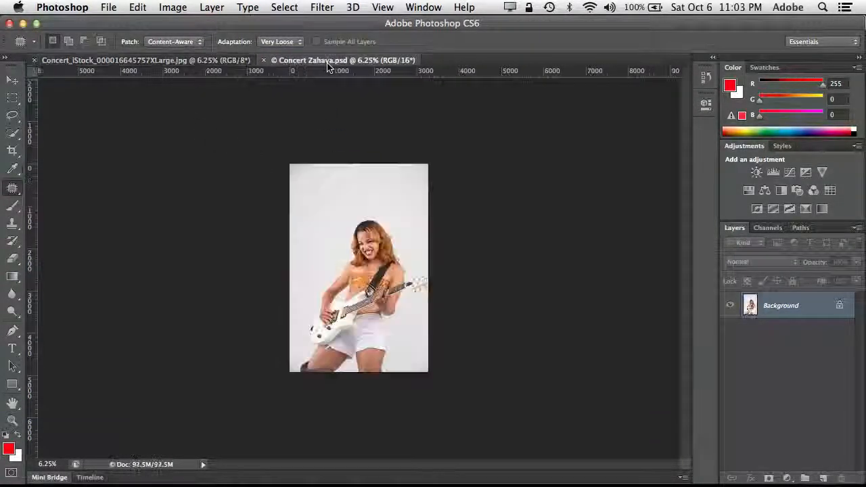
# Move the guitarist image into the concert lights document, accept the bit depth and color profile conversions, and position it to cover the canvas
pyautogui.click(13, 82)
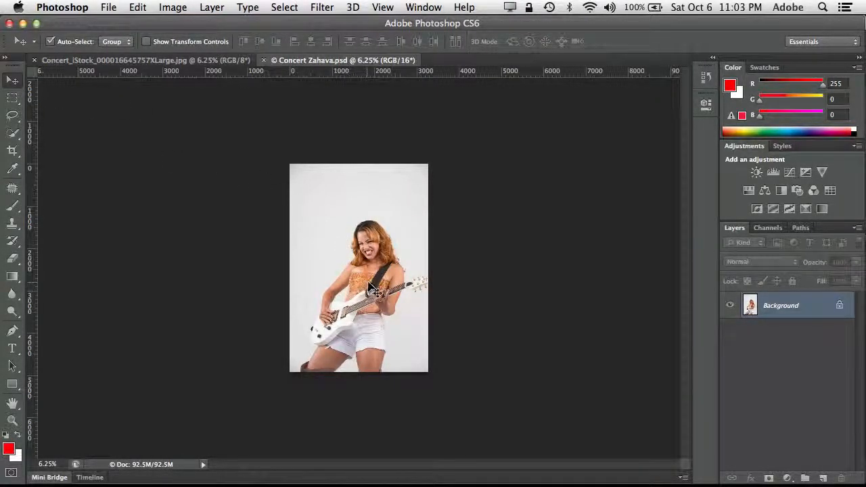
pyautogui.moveTo(365, 284); pyautogui.dragTo(179, 106)
pyautogui.moveTo(175, 76); pyautogui.dragTo(361, 257)
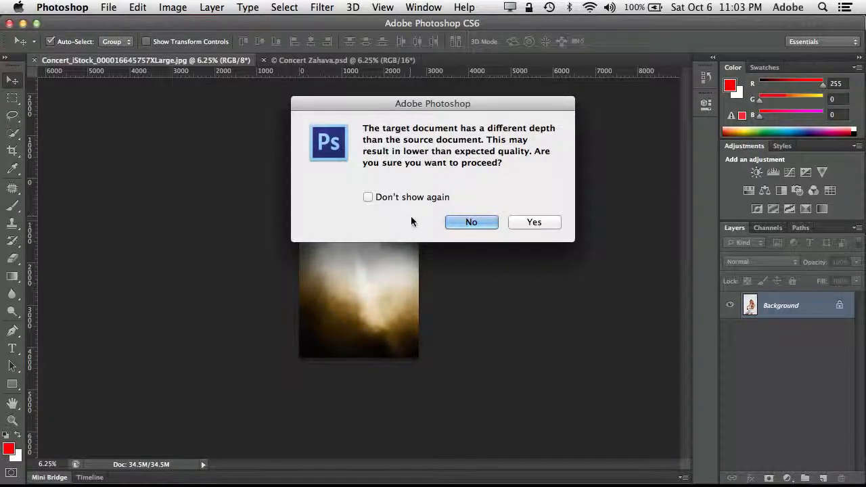
pyautogui.click(535, 223)
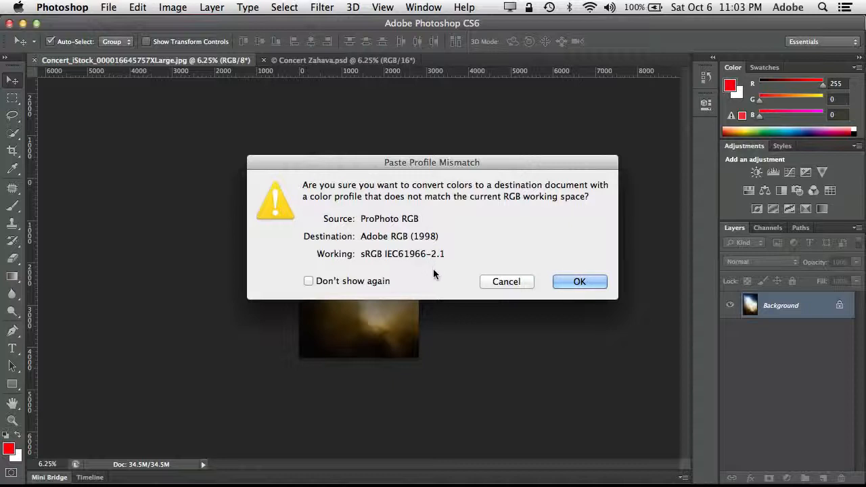
pyautogui.click(579, 282)
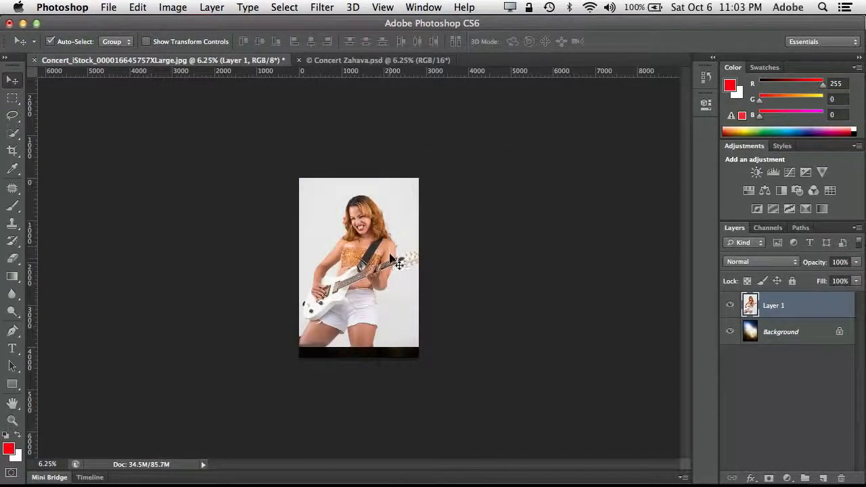
pyautogui.moveTo(397, 252); pyautogui.dragTo(387, 265)
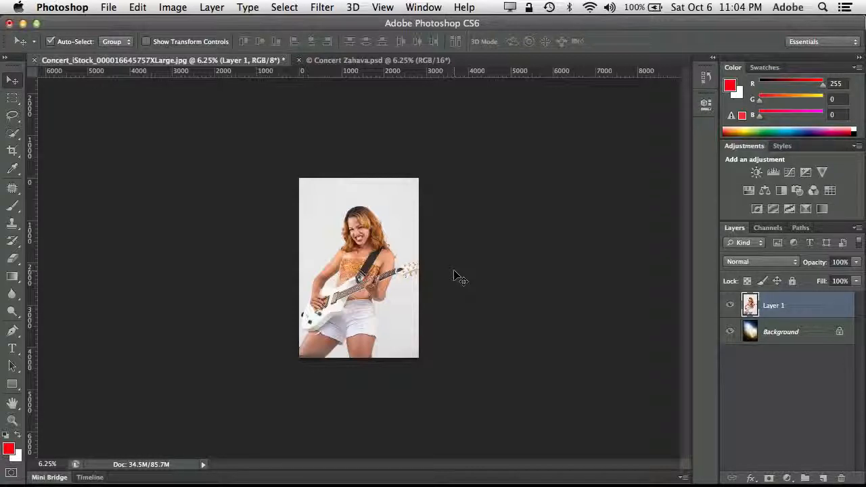
# Check the layer stacking by hiding and showing the guitarist's Layer 1 over the concert background
pyautogui.click(12, 312)
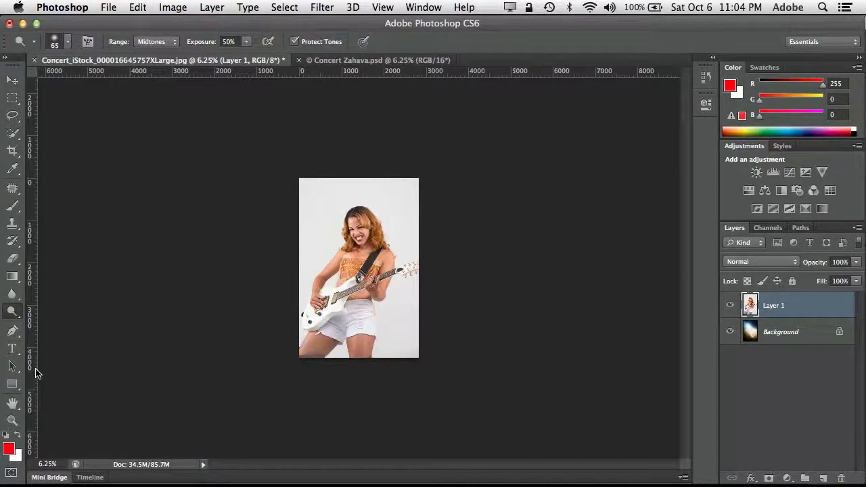
pyautogui.click(13, 420)
pyautogui.moveTo(356, 244); pyautogui.dragTo(400, 277)
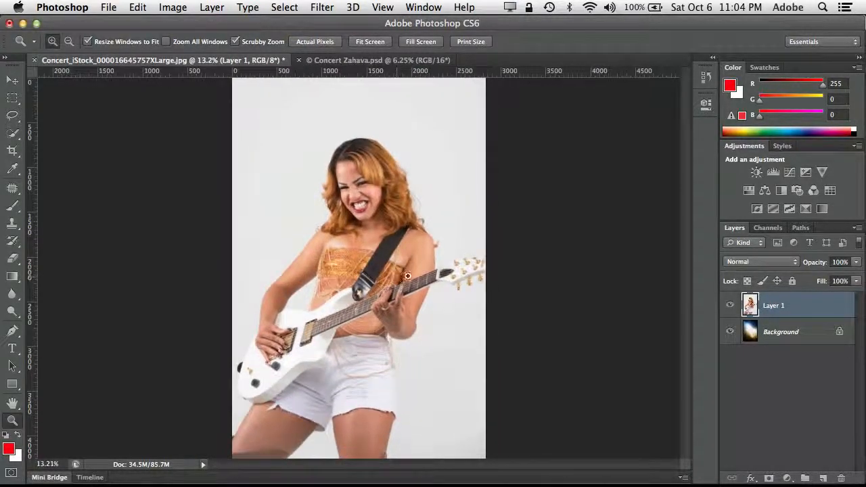
pyautogui.click(730, 308)
pyautogui.click(730, 308)
pyautogui.click(730, 309)
pyautogui.click(730, 309)
# Try to move the locked Background above Layer 1, and unlock the Background into a regular layer
pyautogui.moveTo(787, 337); pyautogui.dragTo(783, 306)
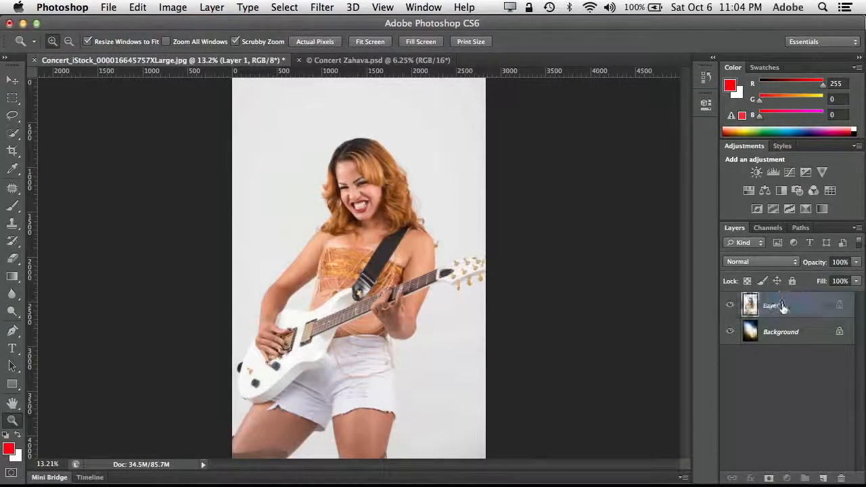
pyautogui.moveTo(793, 338); pyautogui.dragTo(781, 304)
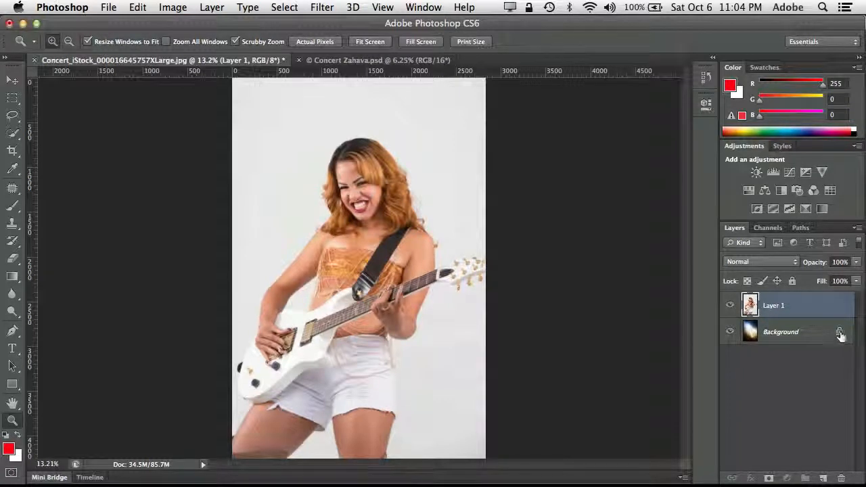
pyautogui.moveTo(840, 335); pyautogui.dragTo(842, 478)
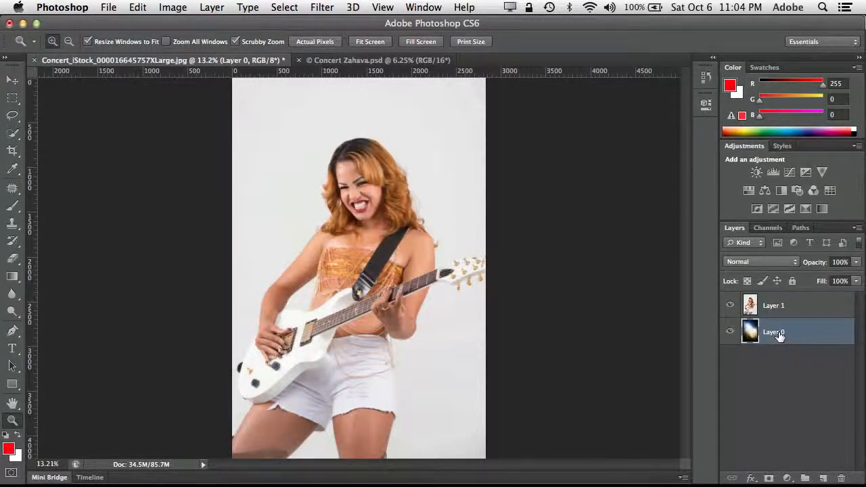
pyautogui.moveTo(779, 337); pyautogui.dragTo(766, 349)
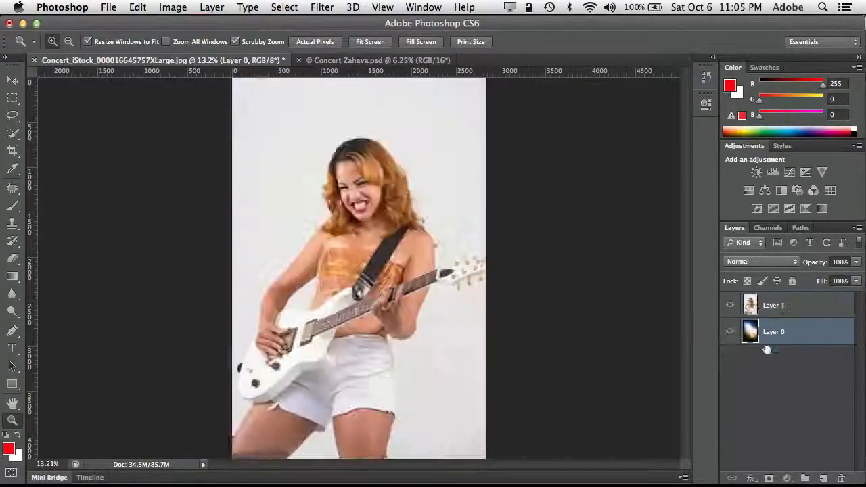
# Select the woman and her guitar on Layer 1 with the Quick Selection tool, including her legs and the guitar's headstock
pyautogui.click(774, 306)
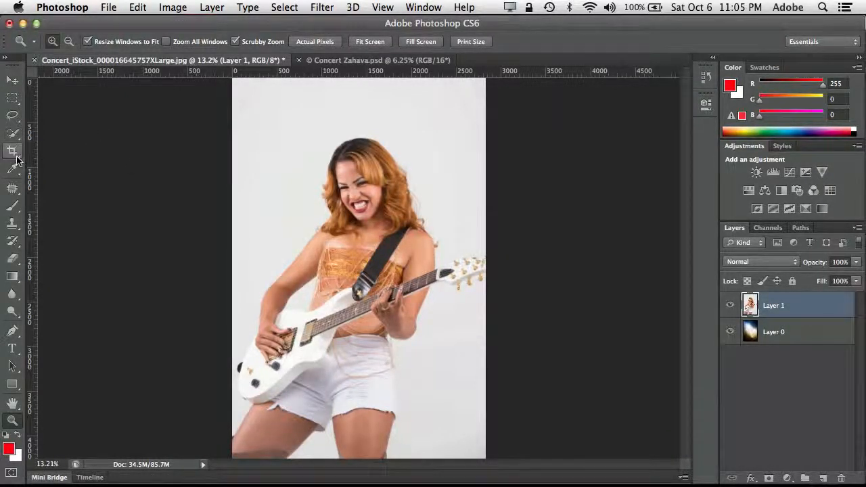
pyautogui.click(12, 134)
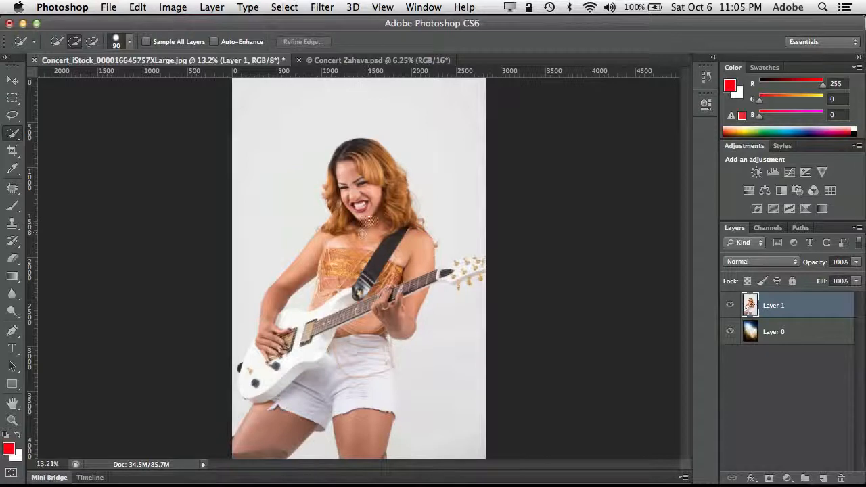
pyautogui.moveTo(362, 232)
pyautogui.mouseDown()
pyautogui.moveTo(352, 157)
pyautogui.moveTo(391, 182)
pyautogui.moveTo(405, 233)
pyautogui.moveTo(406, 265)
pyautogui.moveTo(357, 341)
pyautogui.moveTo(364, 446)
pyautogui.mouseUp()
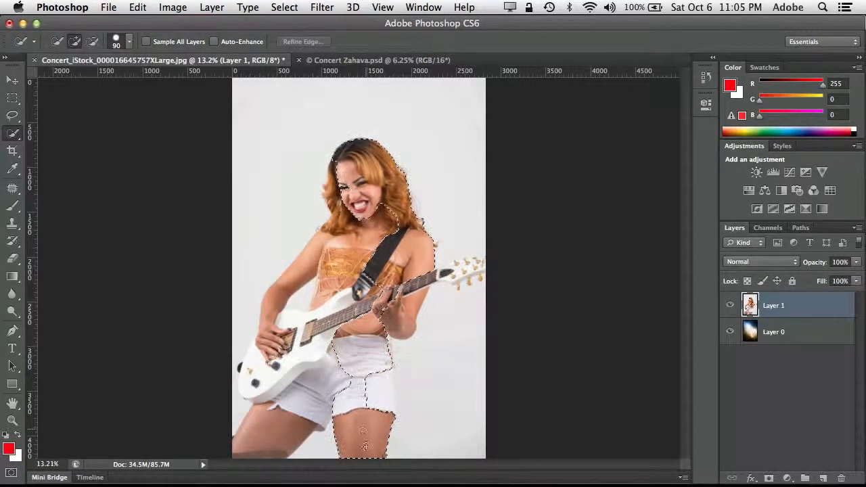
pyautogui.moveTo(325, 368)
pyautogui.mouseDown()
pyautogui.moveTo(272, 428)
pyautogui.moveTo(335, 337)
pyautogui.moveTo(318, 270)
pyautogui.moveTo(323, 239)
pyautogui.moveTo(281, 298)
pyautogui.moveTo(254, 379)
pyautogui.moveTo(335, 308)
pyautogui.moveTo(406, 289)
pyautogui.moveTo(406, 308)
pyautogui.moveTo(377, 357)
pyautogui.mouseUp()
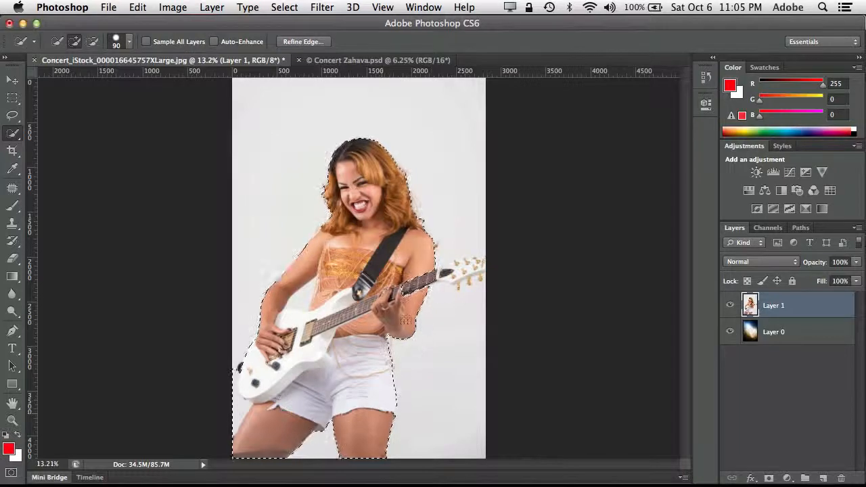
pyautogui.moveTo(431, 277); pyautogui.dragTo(410, 289)
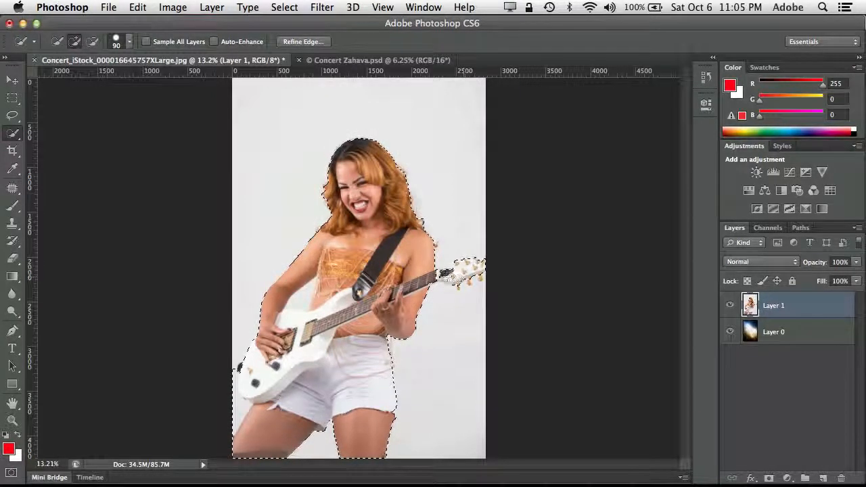
pyautogui.click(450, 276)
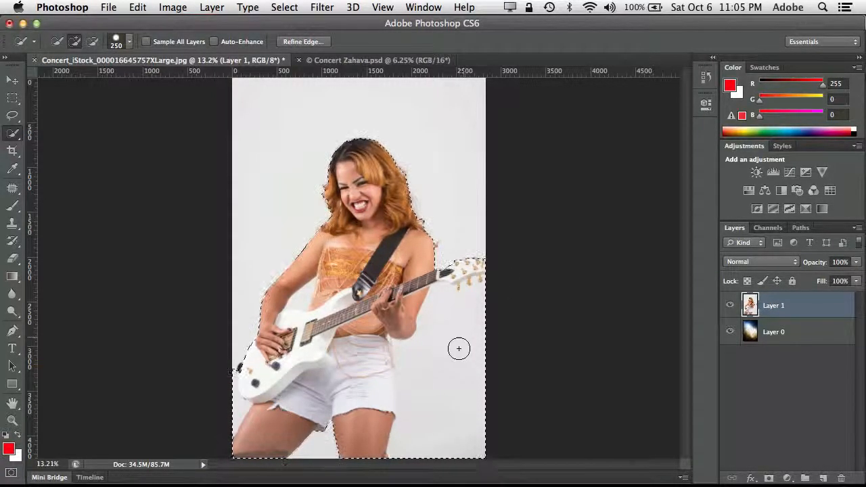
# Subtract stray background beside her legs, around the guitar body and inside her bent arm, reducing the brush to 100, and touch up the headstock selection
pyautogui.press('alt')
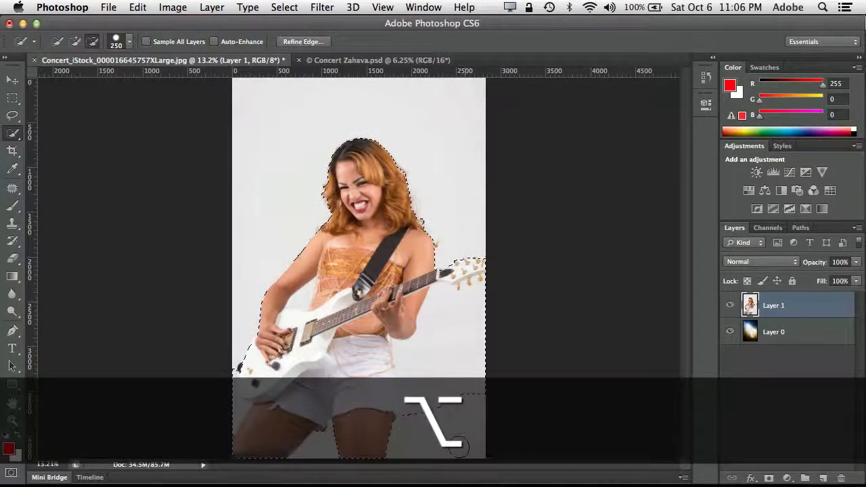
pyautogui.moveTo(459, 447)
pyautogui.mouseDown()
pyautogui.moveTo(460, 337)
pyautogui.moveTo(474, 375)
pyautogui.moveTo(455, 414)
pyautogui.mouseUp()
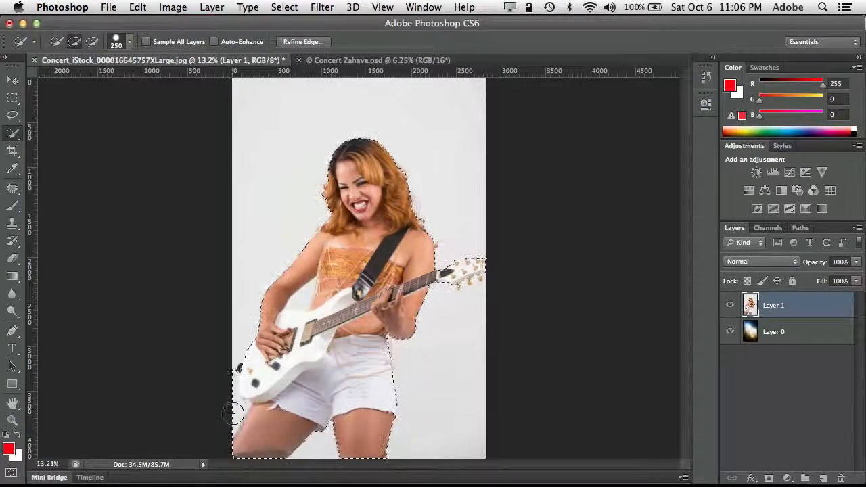
pyautogui.press('[')
pyautogui.press('[')
pyautogui.press('[')
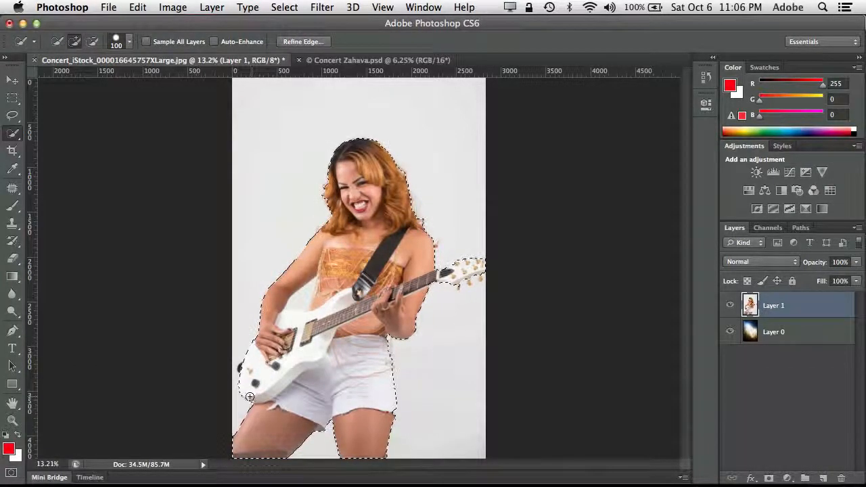
pyautogui.press('alt')
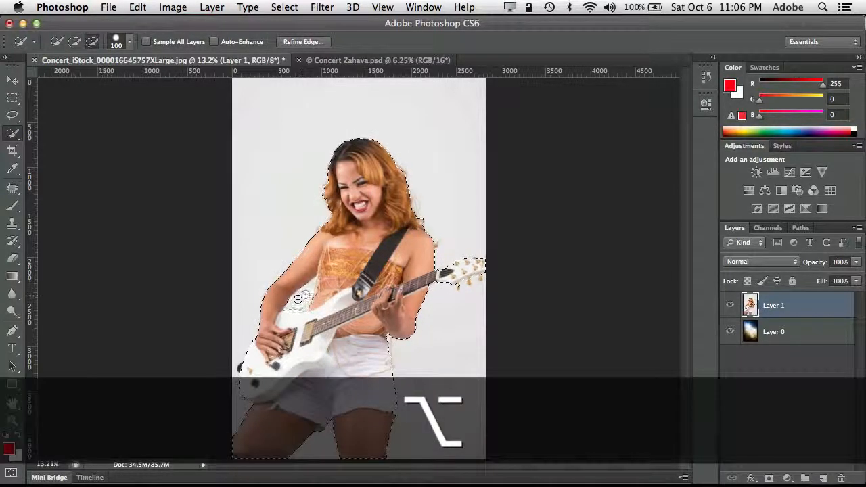
pyautogui.moveTo(306, 298); pyautogui.dragTo(318, 299)
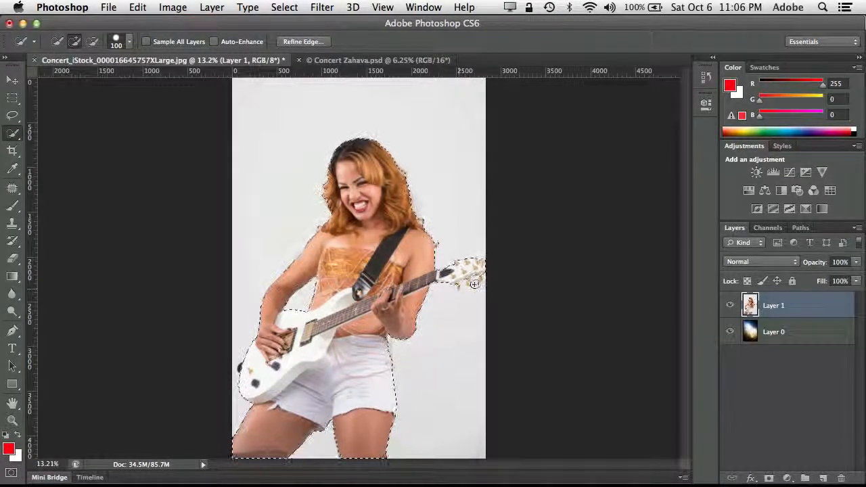
pyautogui.moveTo(476, 268); pyautogui.dragTo(470, 266)
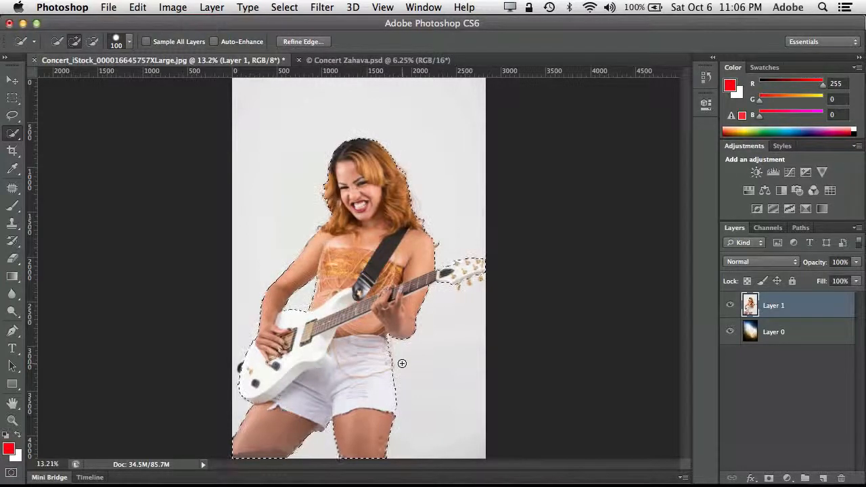
# Start Refine Edge on the guitarist's selection and enable Smart Radius with a radius of 9.5 px
pyautogui.click(306, 42)
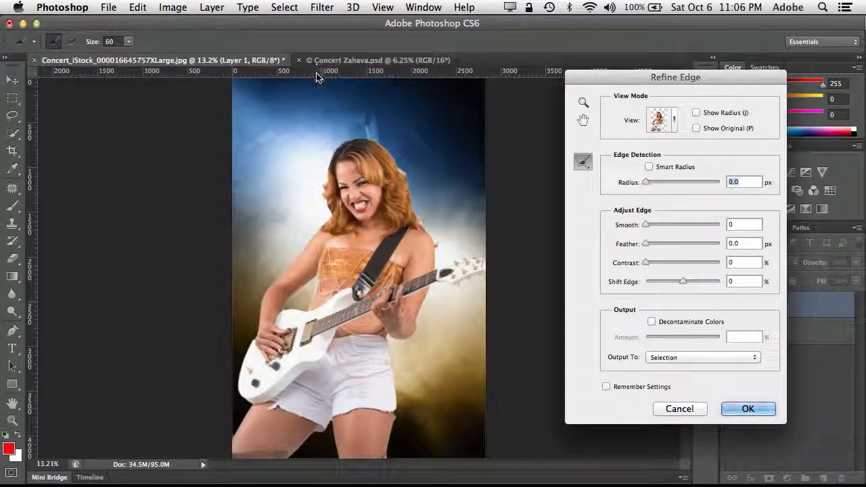
pyautogui.click(674, 120)
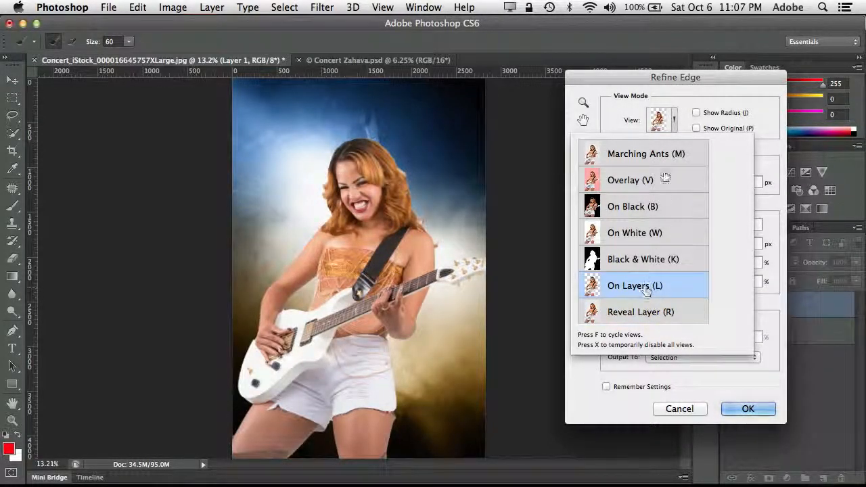
pyautogui.click(680, 92)
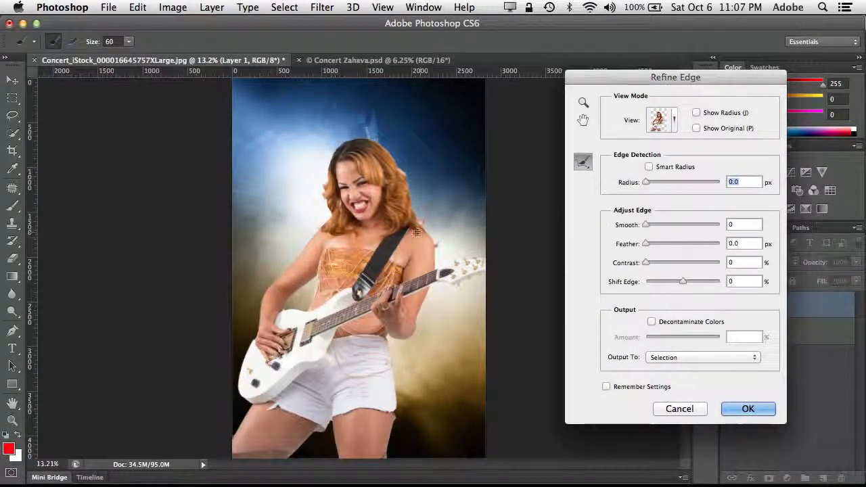
pyautogui.press('z')
pyautogui.moveTo(381, 169); pyautogui.dragTo(441, 231)
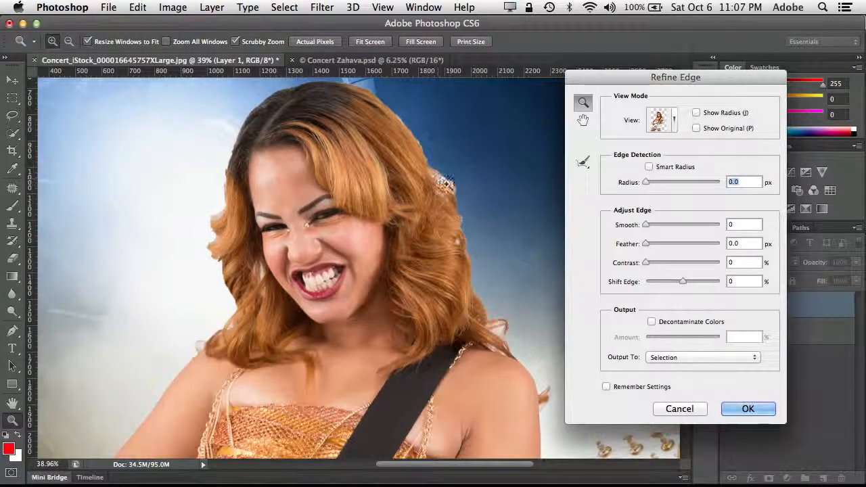
pyautogui.click(649, 166)
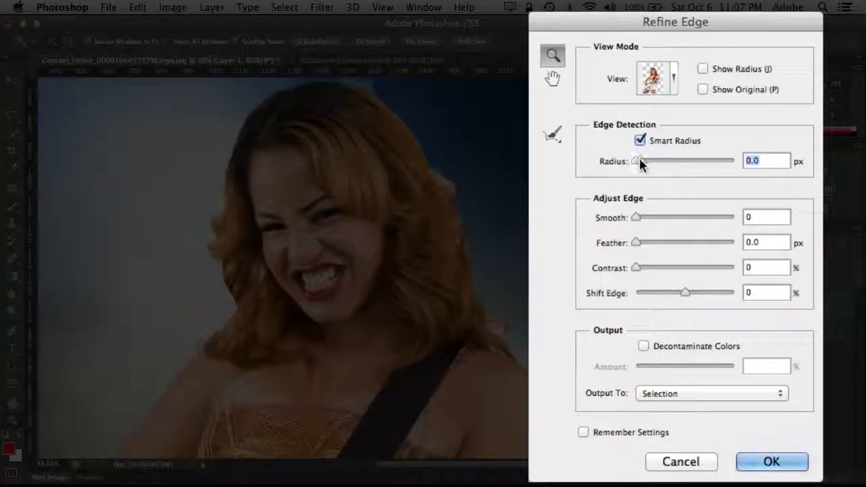
pyautogui.moveTo(638, 160); pyautogui.dragTo(665, 170)
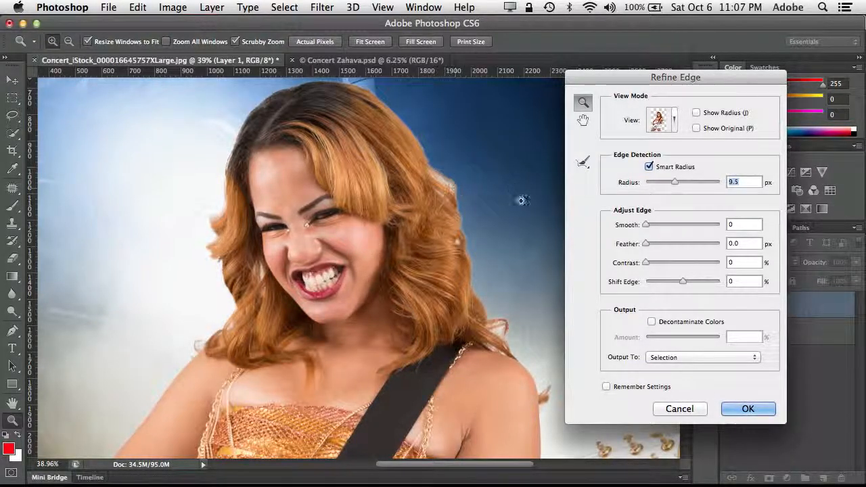
# Paint along both sides of the woman's hair with the size 70 Refine Radius brush to refine the edge of the strands
pyautogui.click(585, 163)
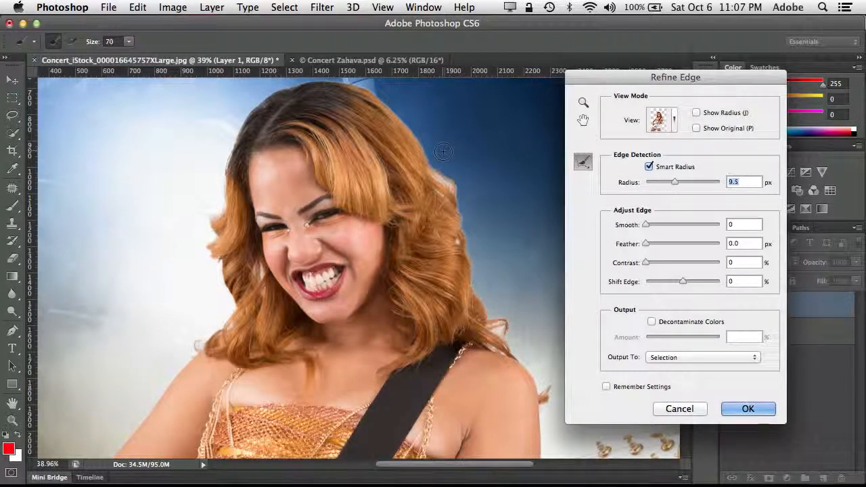
pyautogui.moveTo(449, 159); pyautogui.dragTo(399, 111)
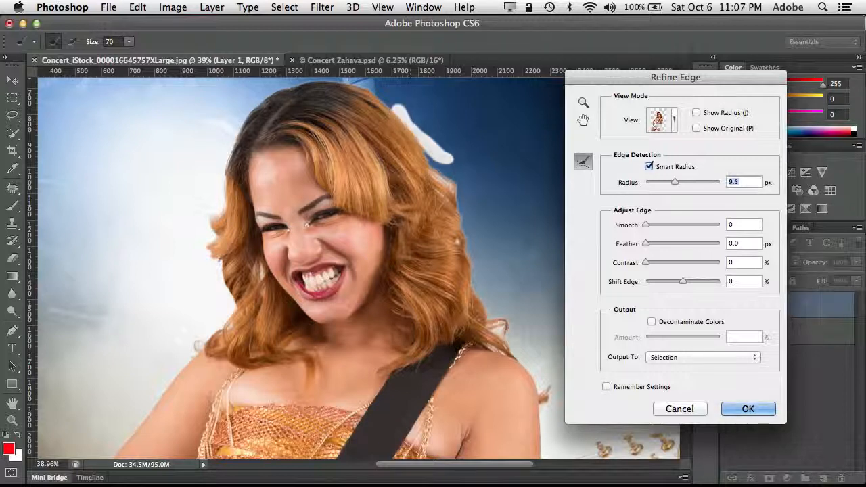
pyautogui.moveTo(440, 166)
pyautogui.mouseDown()
pyautogui.moveTo(462, 213)
pyautogui.moveTo(457, 241)
pyautogui.moveTo(470, 252)
pyautogui.moveTo(471, 297)
pyautogui.moveTo(507, 319)
pyautogui.mouseUp()
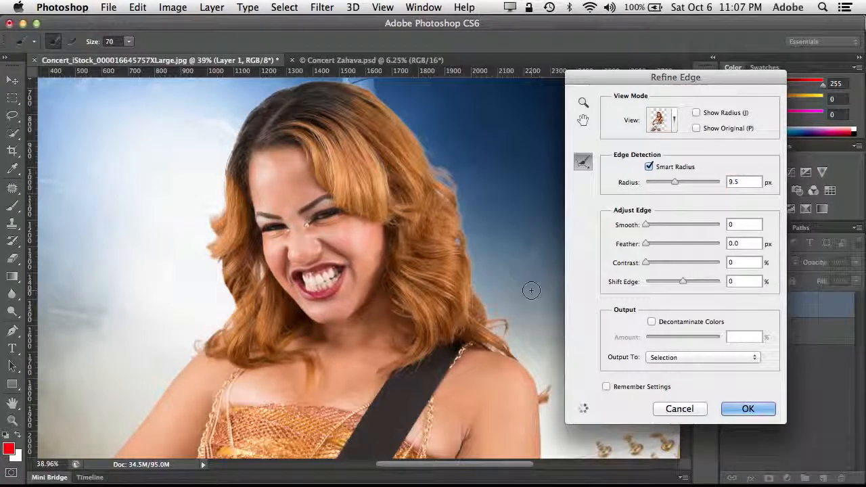
pyautogui.moveTo(461, 175); pyautogui.dragTo(418, 127)
pyautogui.moveTo(246, 117)
pyautogui.mouseDown()
pyautogui.moveTo(220, 209)
pyautogui.moveTo(203, 225)
pyautogui.moveTo(229, 307)
pyautogui.moveTo(184, 357)
pyautogui.mouseUp()
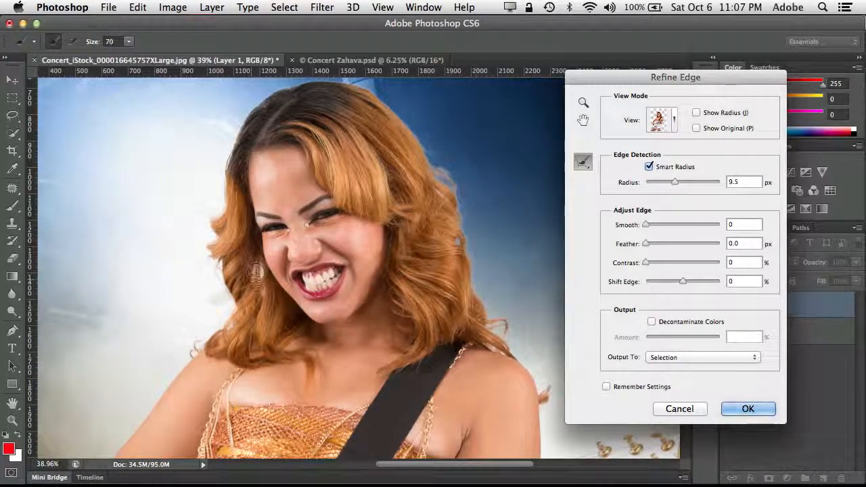
pyautogui.moveTo(257, 269)
pyautogui.mouseDown()
pyautogui.moveTo(260, 325)
pyautogui.moveTo(210, 262)
pyautogui.moveTo(214, 276)
pyautogui.moveTo(206, 238)
pyautogui.moveTo(242, 115)
pyautogui.moveTo(283, 84)
pyautogui.moveTo(357, 83)
pyautogui.moveTo(395, 98)
pyautogui.moveTo(410, 126)
pyautogui.moveTo(379, 99)
pyautogui.mouseUp()
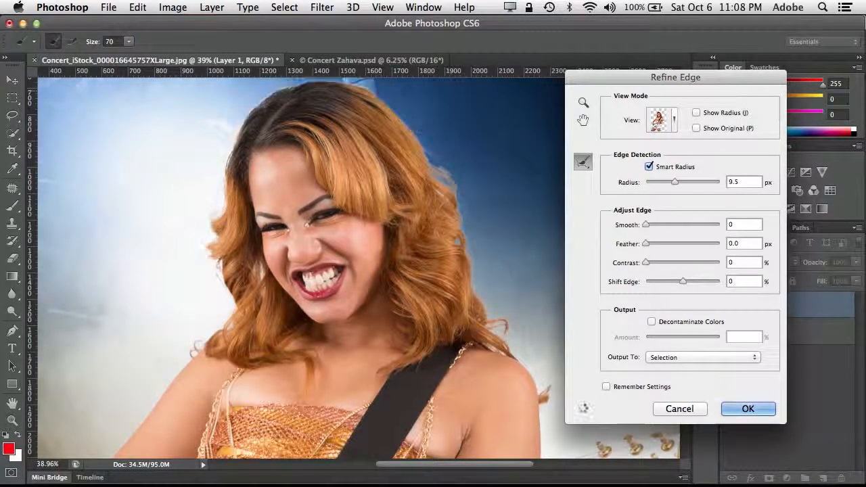
# Refine the selection edge in the gap between her bent arm, the chains on her top and the guitar body
pyautogui.moveTo(443, 348); pyautogui.dragTo(337, 152)
pyautogui.moveTo(307, 381); pyautogui.dragTo(460, 285)
pyautogui.moveTo(335, 218); pyautogui.dragTo(426, 279)
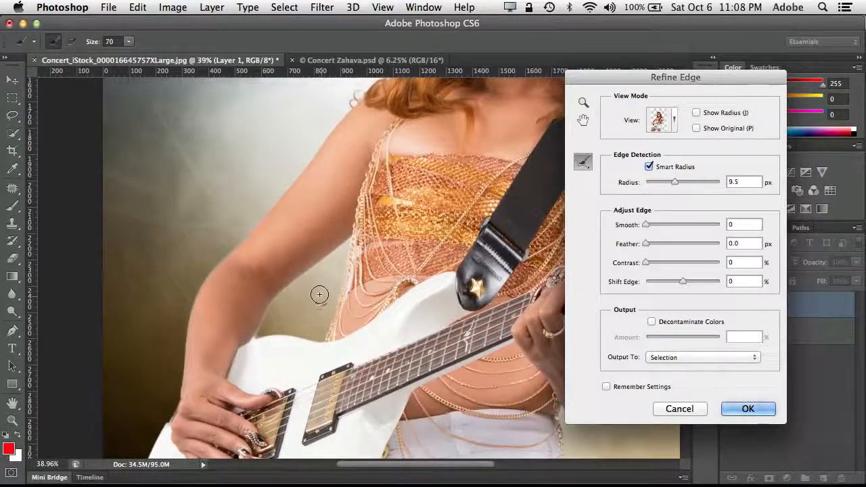
pyautogui.moveTo(319, 294)
pyautogui.mouseDown()
pyautogui.moveTo(339, 279)
pyautogui.moveTo(338, 302)
pyautogui.moveTo(359, 245)
pyautogui.mouseUp()
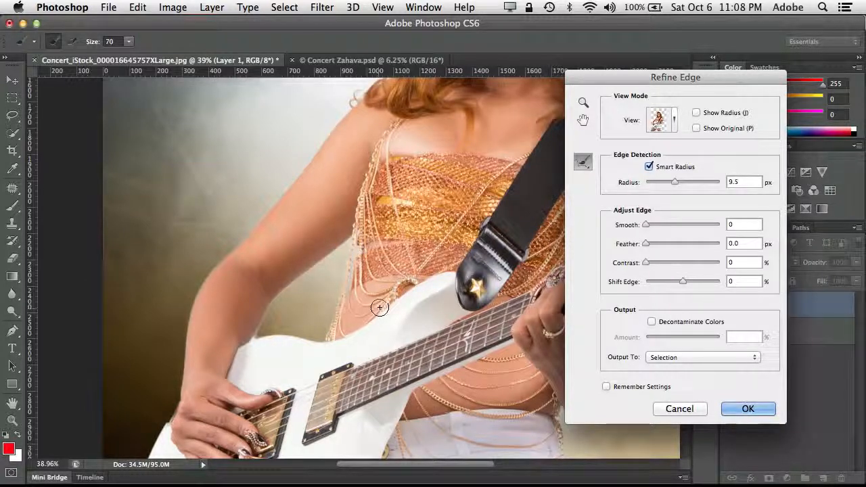
pyautogui.moveTo(286, 313); pyautogui.dragTo(255, 338)
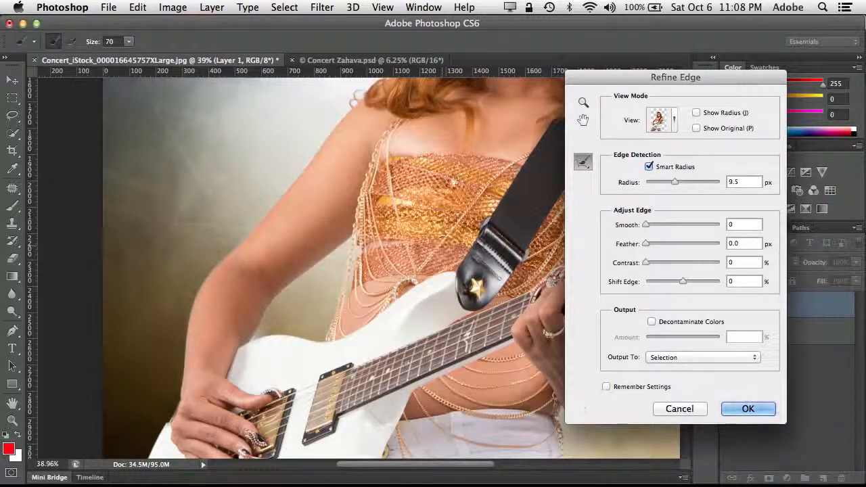
# Touch up the refined edge of the lower hair just above the shoulder carrying the guitar strap
pyautogui.moveTo(440, 196); pyautogui.dragTo(301, 376)
pyautogui.moveTo(385, 272); pyautogui.dragTo(392, 318)
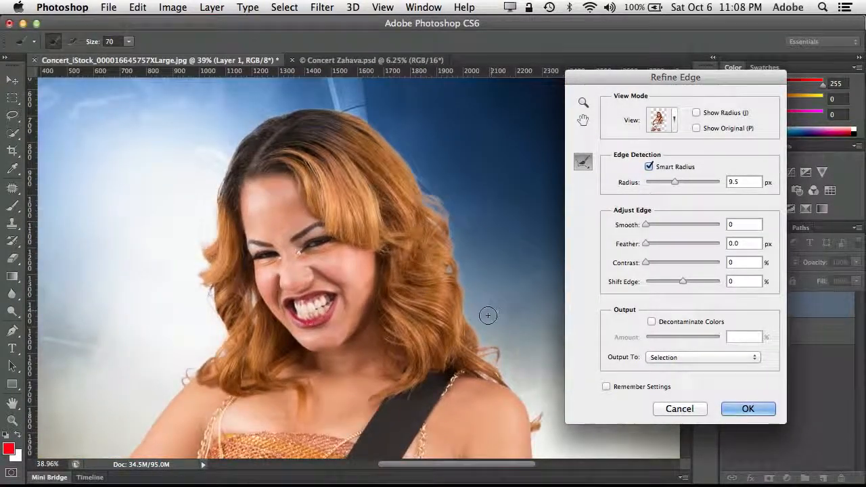
pyautogui.moveTo(488, 315)
pyautogui.mouseDown()
pyautogui.moveTo(467, 335)
pyautogui.moveTo(468, 301)
pyautogui.moveTo(481, 338)
pyautogui.moveTo(460, 278)
pyautogui.moveTo(491, 342)
pyautogui.moveTo(504, 343)
pyautogui.mouseUp()
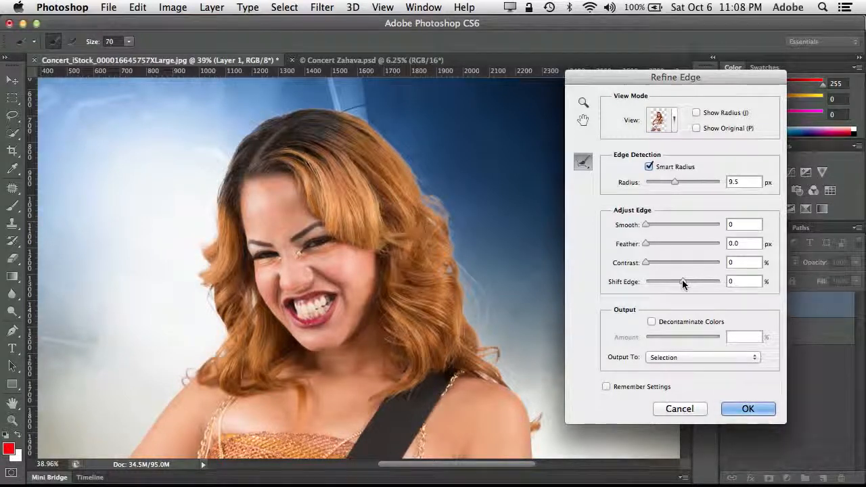
# Set Shift Edge to -15% and Contrast to 13%, and output to a new layer with layer mask with Decontaminate Colors at 61%
pyautogui.moveTo(678, 282); pyautogui.dragTo(679, 281)
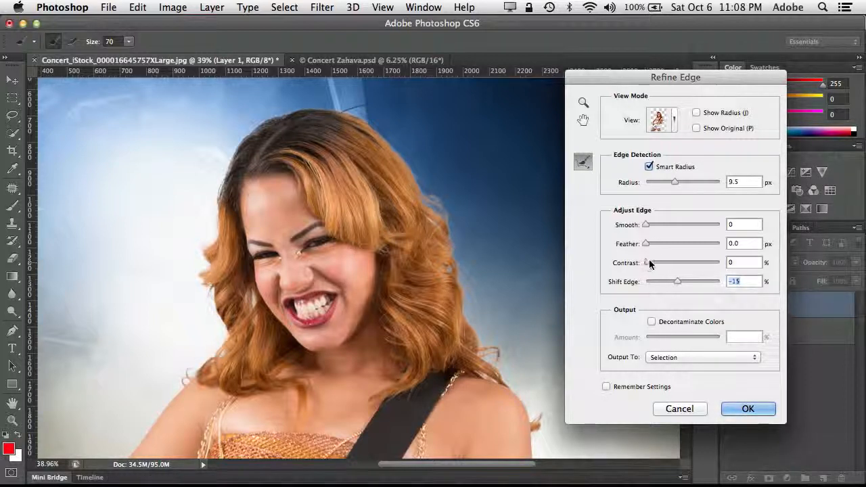
pyautogui.moveTo(648, 262); pyautogui.dragTo(657, 261)
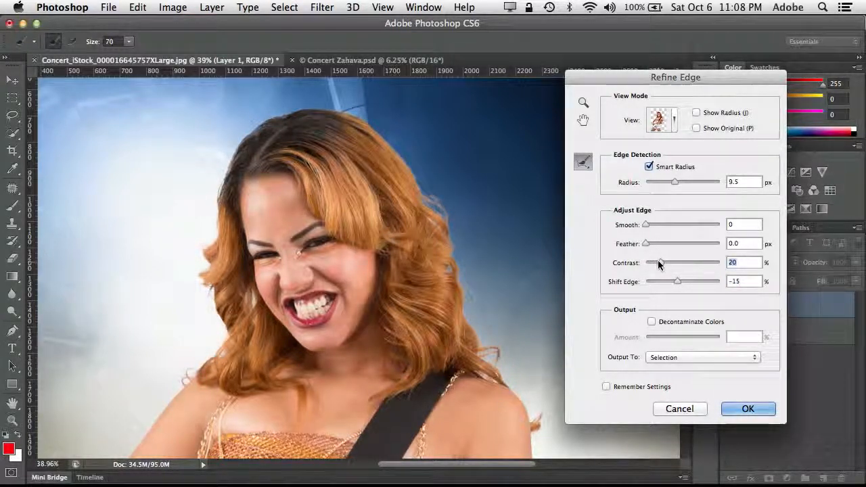
pyautogui.click(652, 322)
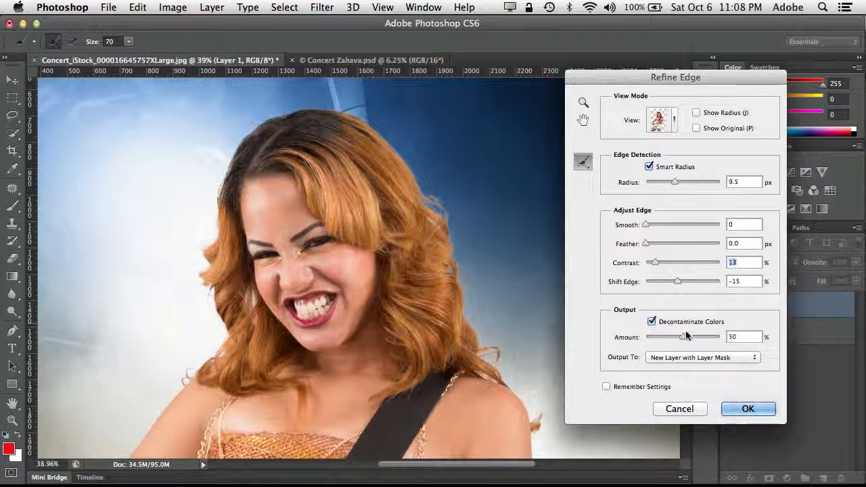
pyautogui.moveTo(683, 338); pyautogui.dragTo(692, 337)
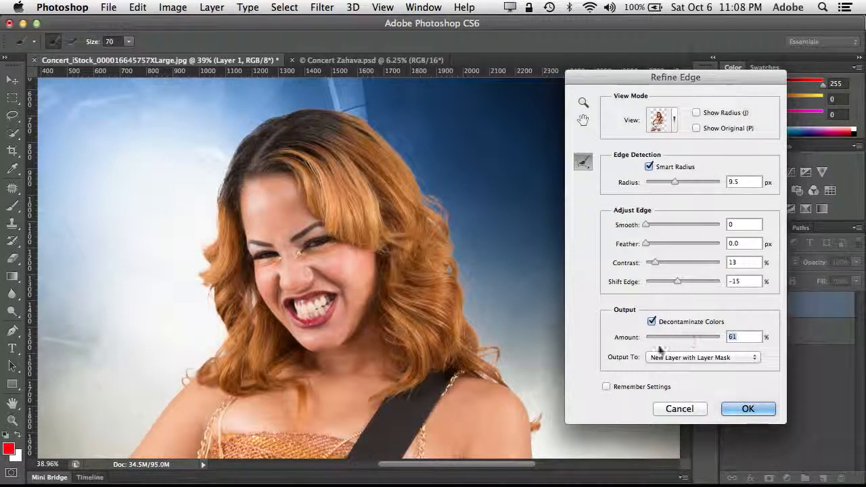
pyautogui.click(650, 320)
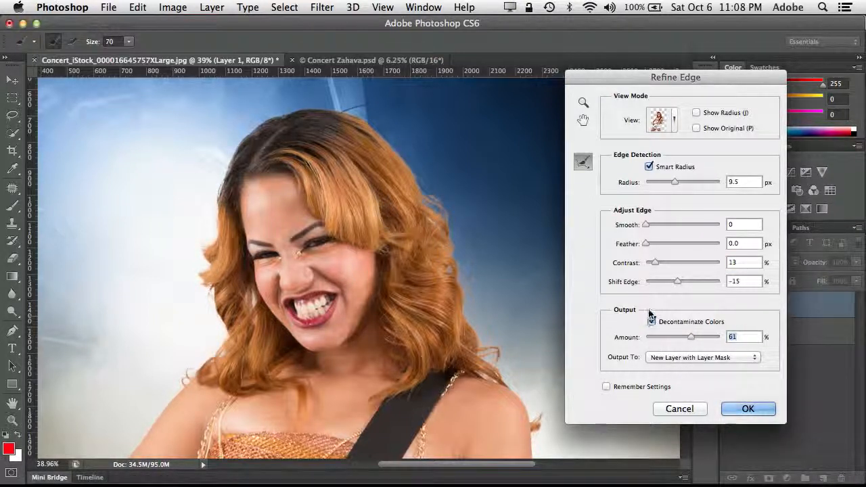
pyautogui.click(744, 410)
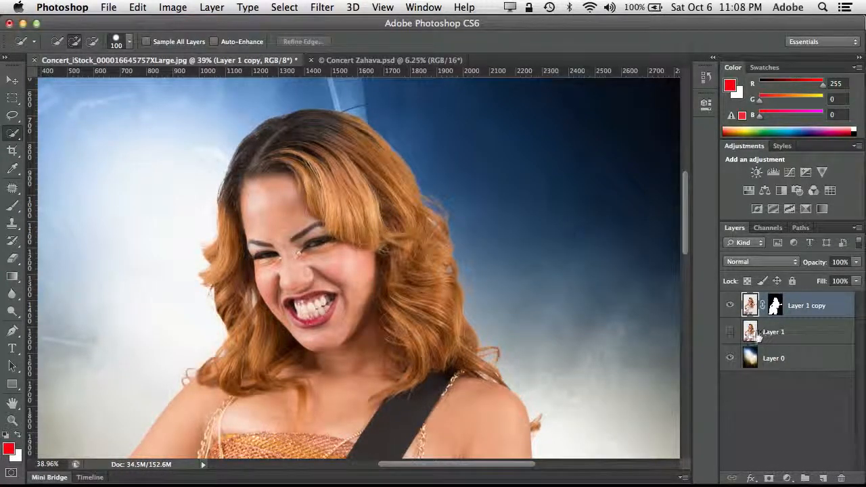
# Darken the masked guitarist on Layer 1 copy with an Exposure adjustment of -0.27
pyautogui.press('super+minus')
pyautogui.press('super+minus')
pyautogui.press('super+minus')
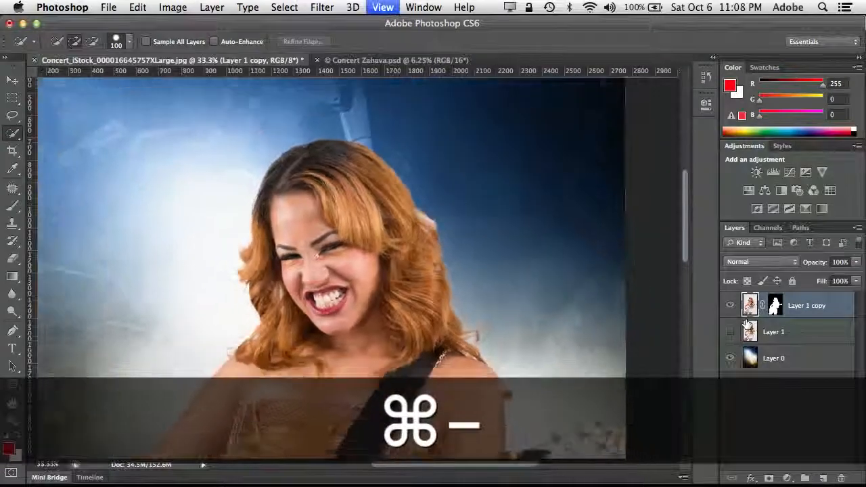
pyautogui.press('super+minus')
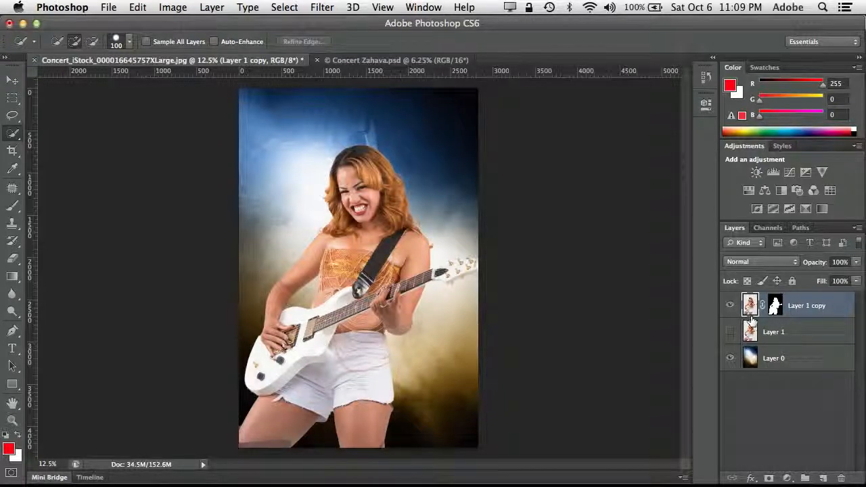
pyautogui.click(173, 8)
pyautogui.moveTo(232, 49)
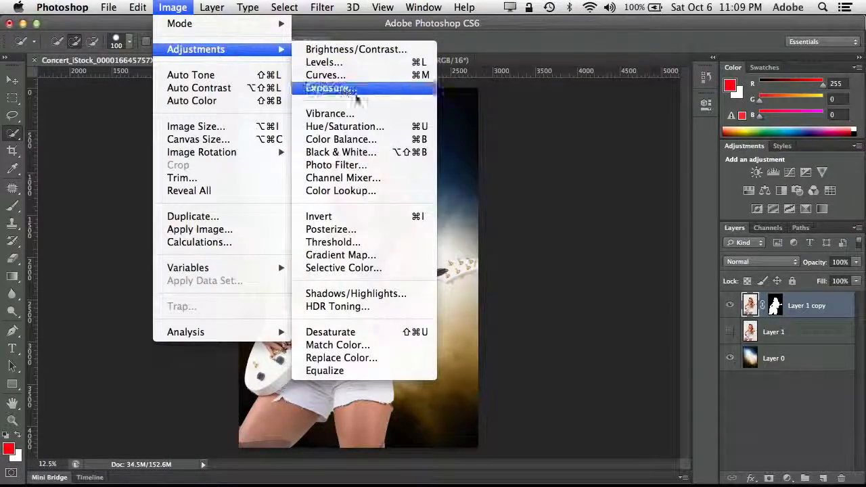
pyautogui.click(395, 128)
pyautogui.click(387, 87)
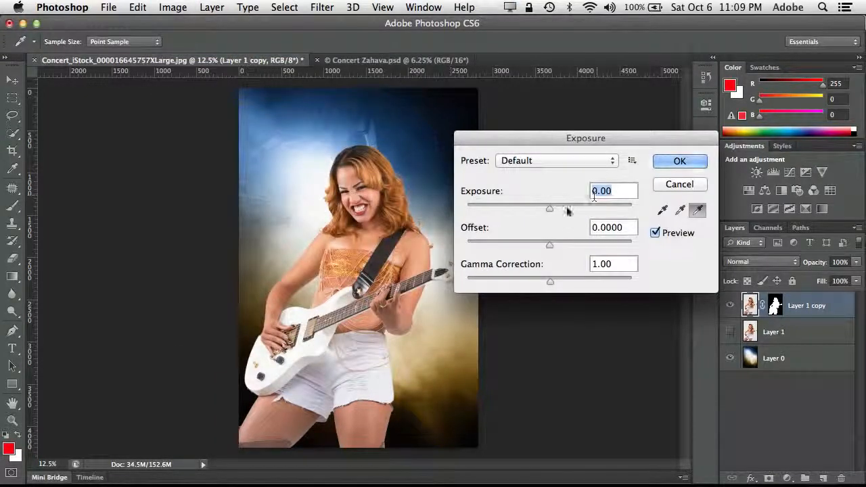
pyautogui.moveTo(552, 210); pyautogui.dragTo(546, 215)
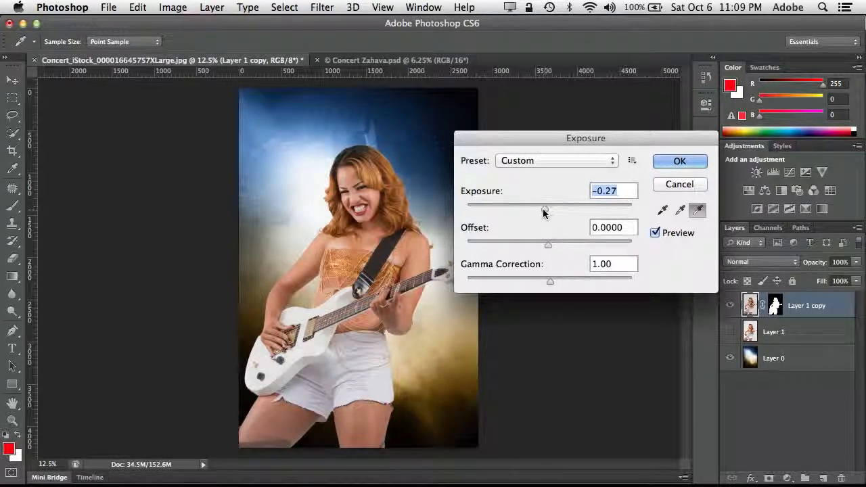
pyautogui.click(657, 160)
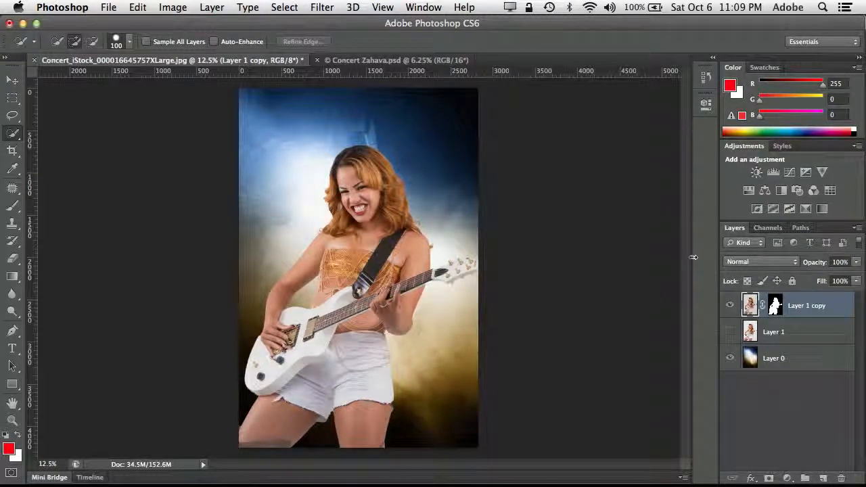
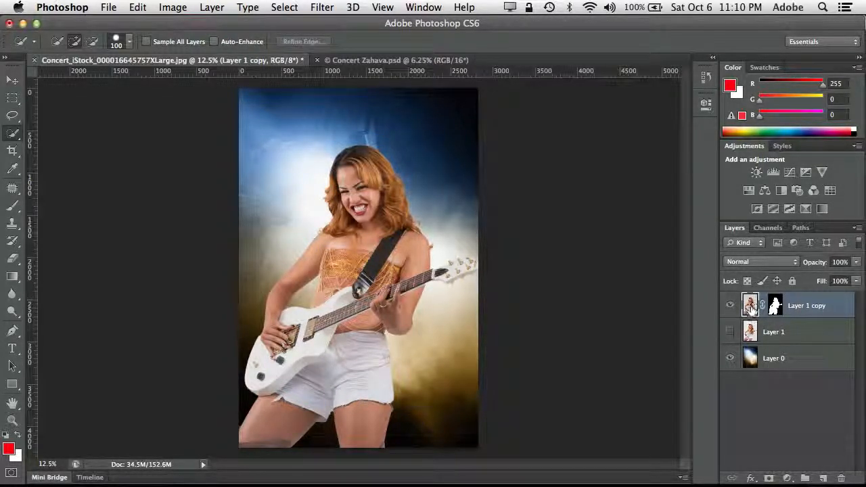
# Check the guitarist's cutout by hiding and showing the concert background on Layer 0
pyautogui.click(731, 360)
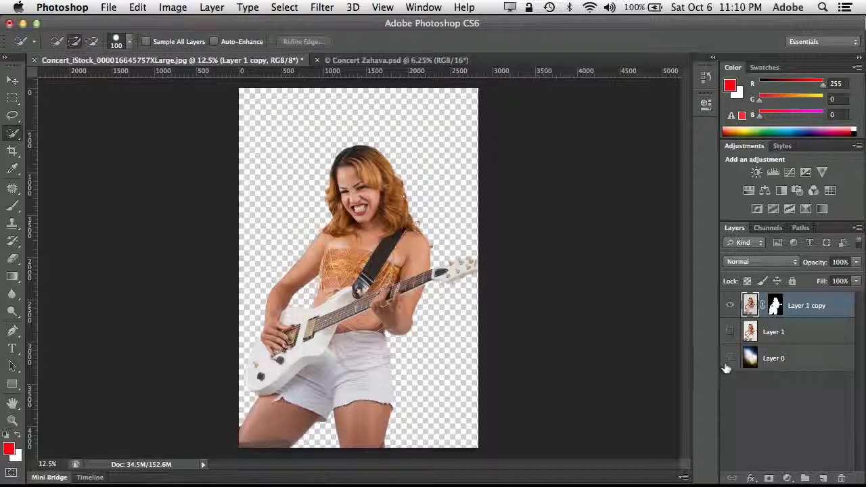
pyautogui.click(730, 360)
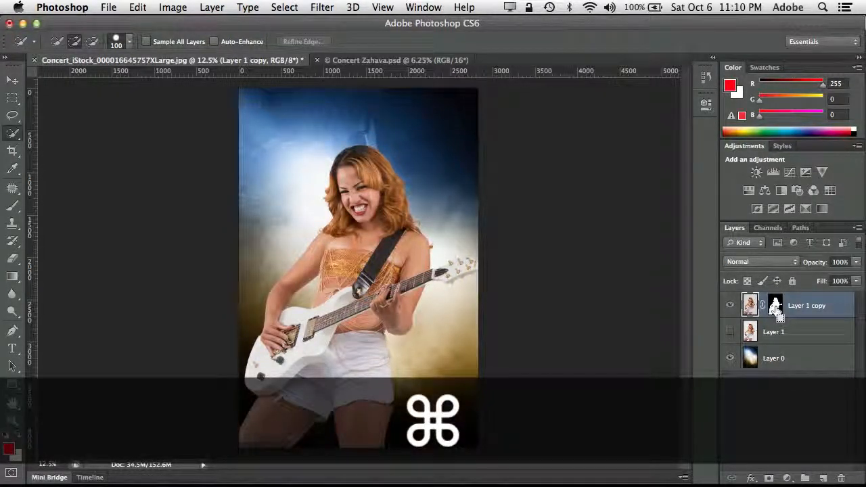
# Load the guitarist's layer mask as a selection and copy that area of the Layer 0 concert background to a new layer
pyautogui.keyDown('super'); pyautogui.click(776, 308); pyautogui.keyUp('super')
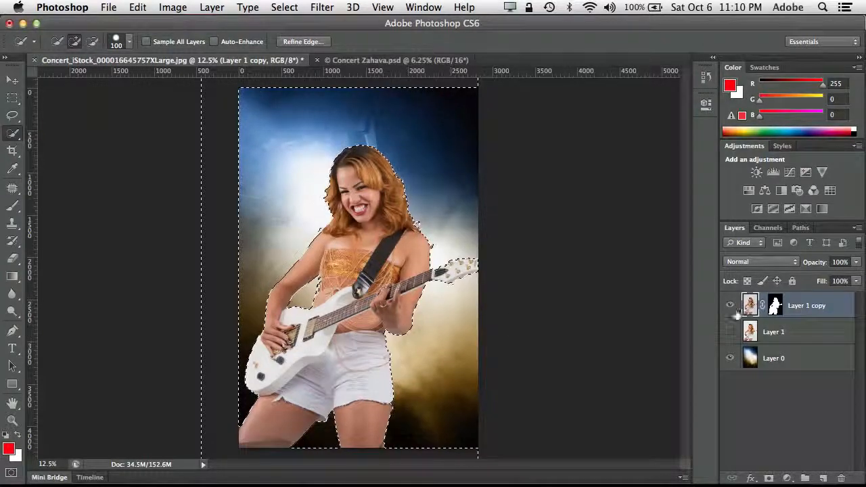
pyautogui.click(754, 362)
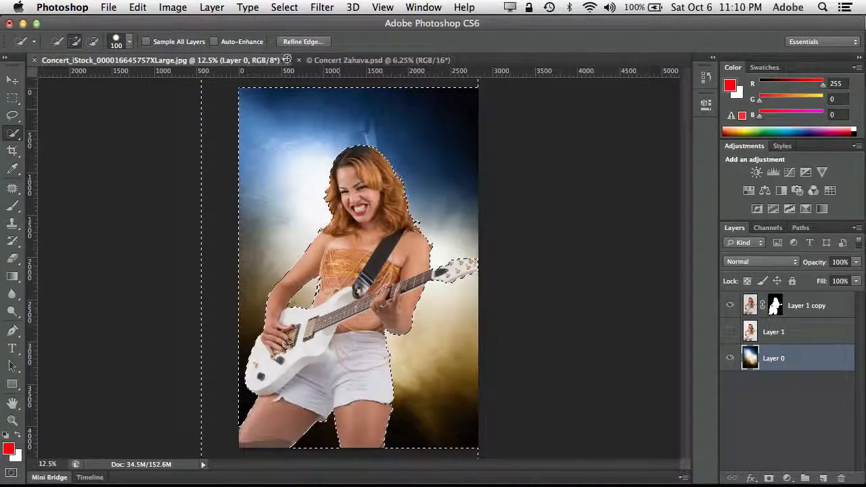
pyautogui.click(212, 6)
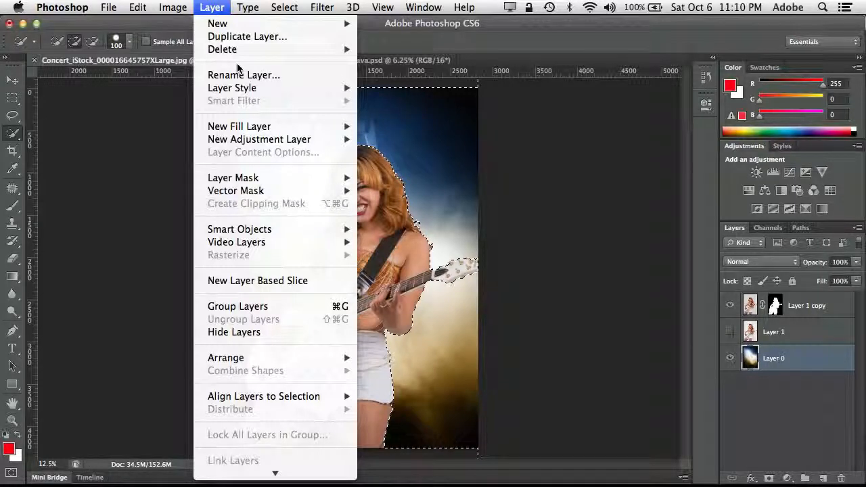
pyautogui.moveTo(245, 26)
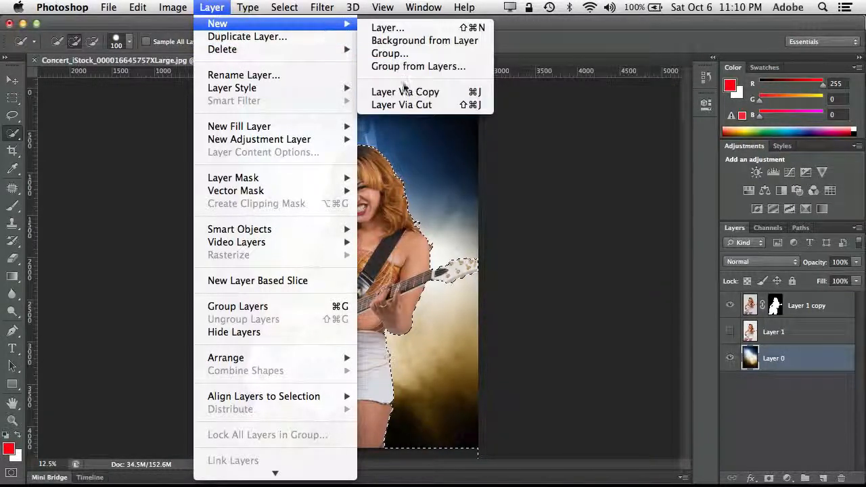
pyautogui.click(437, 93)
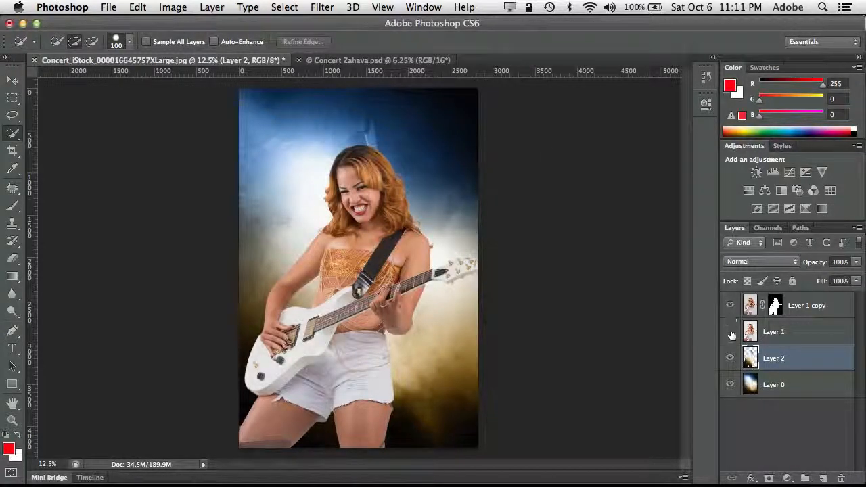
pyautogui.click(729, 384)
pyautogui.click(729, 305)
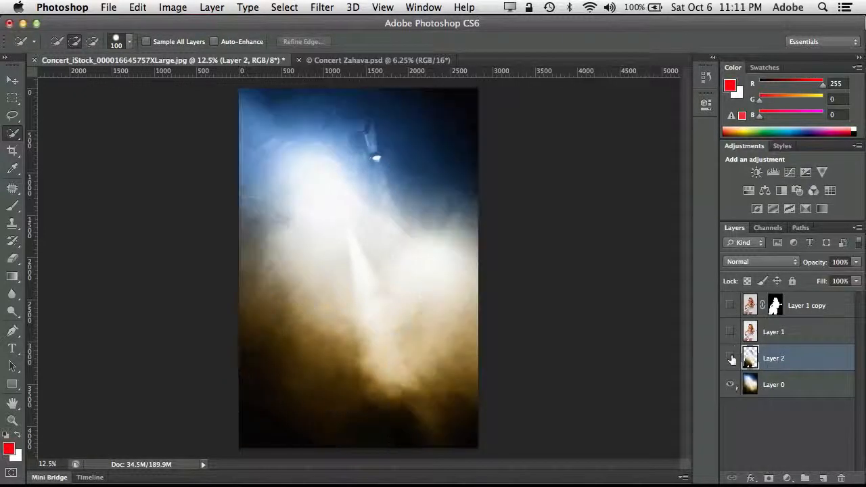
pyautogui.click(729, 384)
pyautogui.click(730, 305)
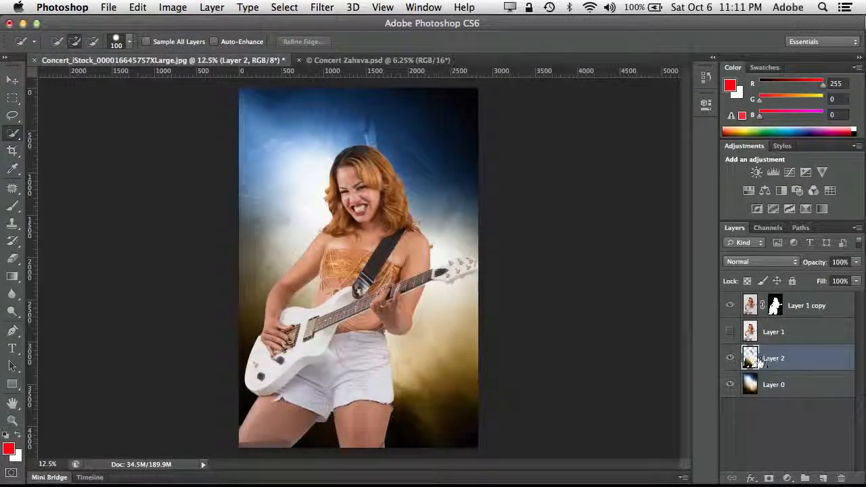
# Move Layer 2 above Layer 1 copy and set its blend mode to Color
pyautogui.moveTo(756, 364); pyautogui.dragTo(744, 298)
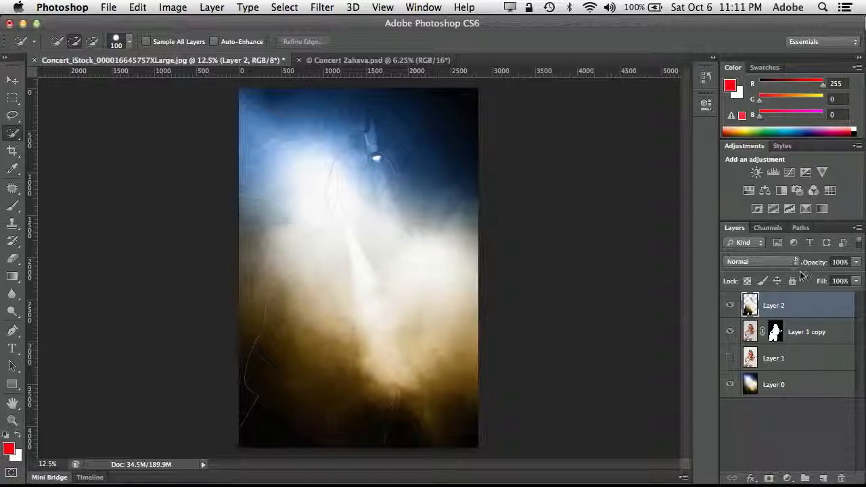
pyautogui.click(778, 262)
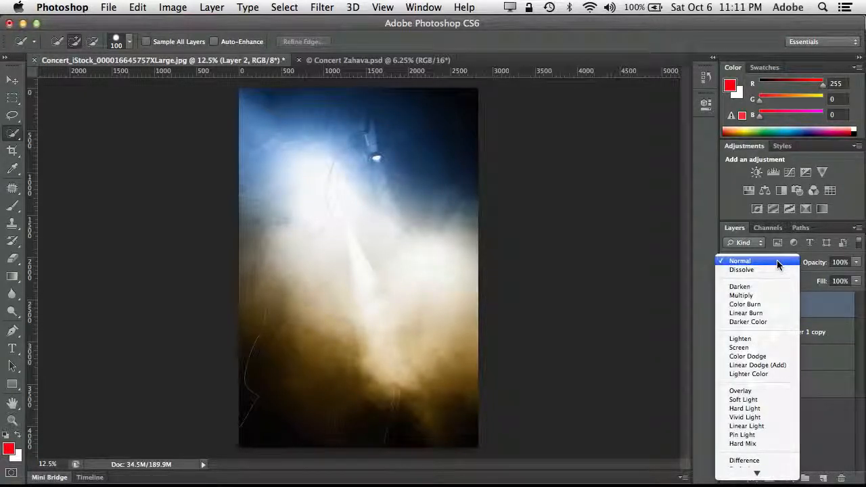
pyautogui.click(777, 261)
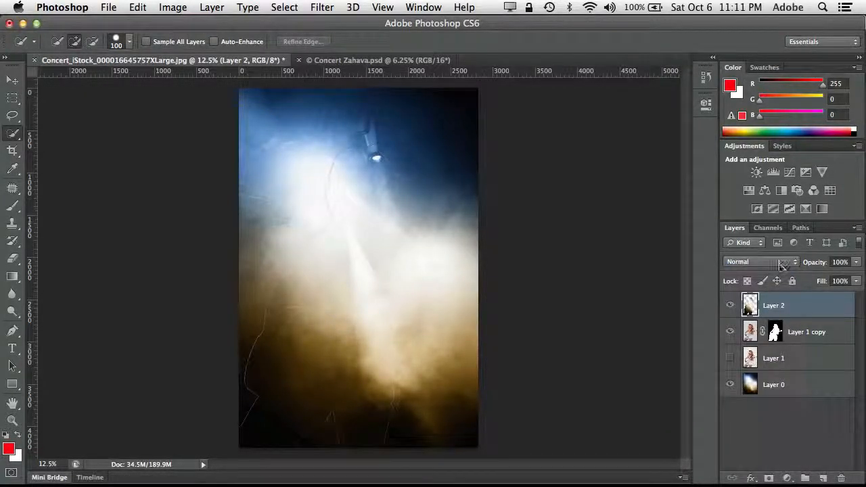
pyautogui.click(777, 263)
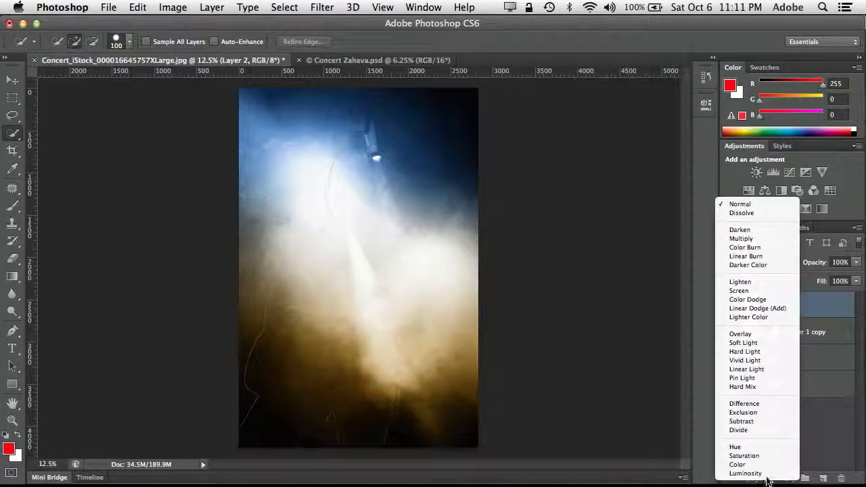
pyautogui.click(765, 466)
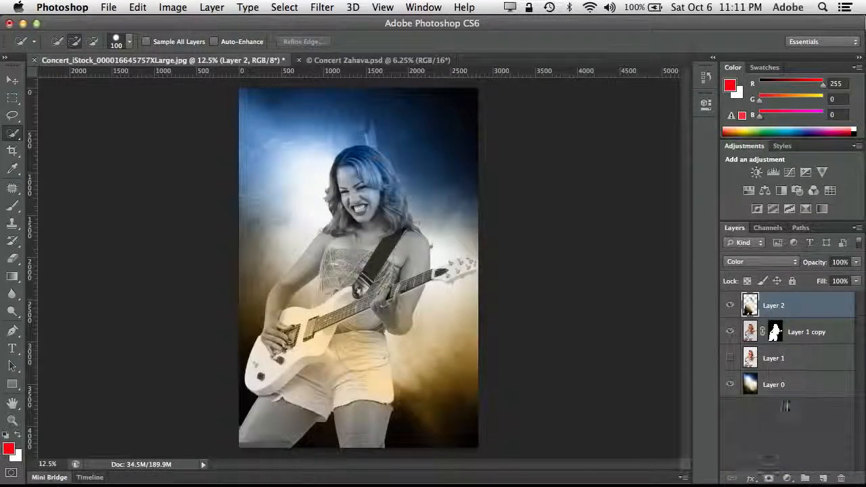
# Lower Layer 2's opacity to 20% and compare the guitarist with and without the color tint
pyautogui.moveTo(815, 265)
pyautogui.mouseDown()
pyautogui.moveTo(798, 266)
pyautogui.moveTo(814, 265)
pyautogui.mouseUp()
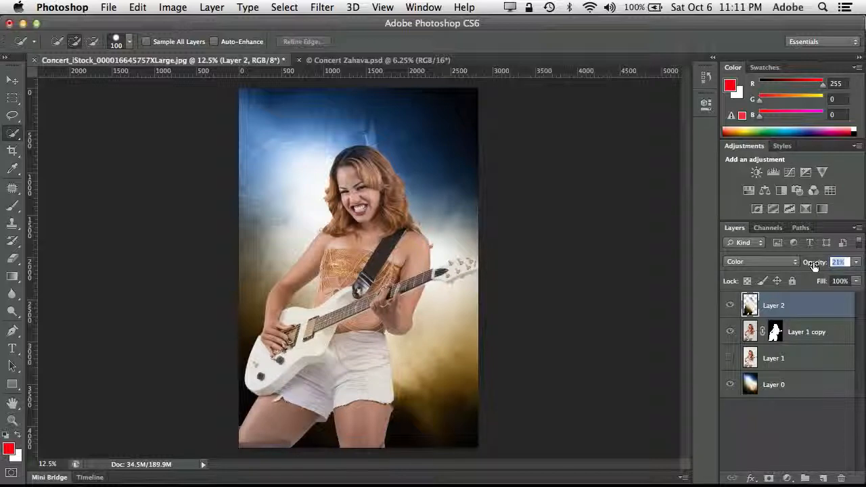
pyautogui.click(730, 306)
pyautogui.click(730, 305)
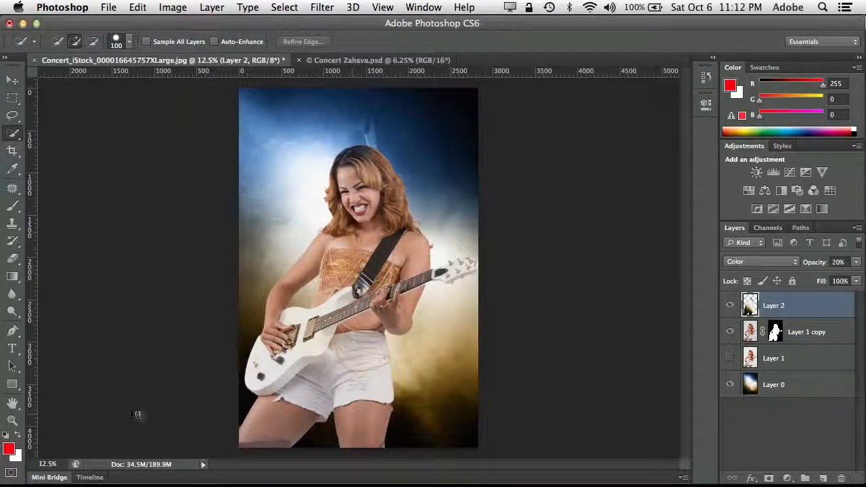
pyautogui.click(49, 478)
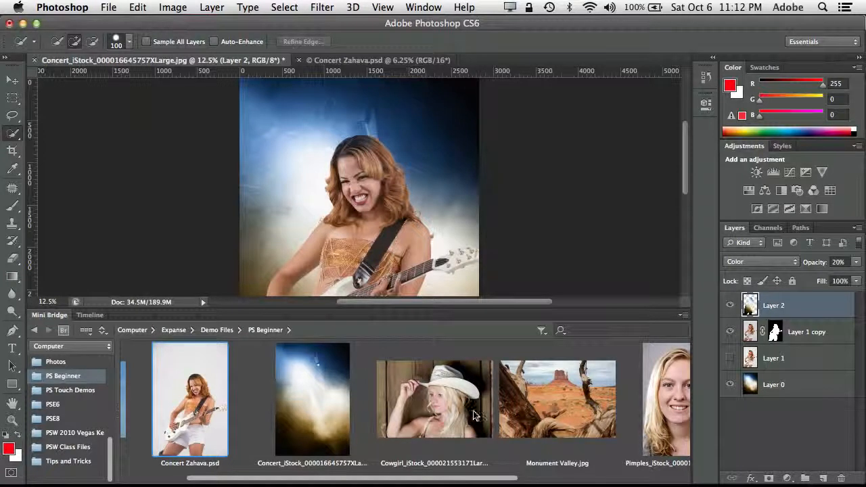
pyautogui.click(443, 411)
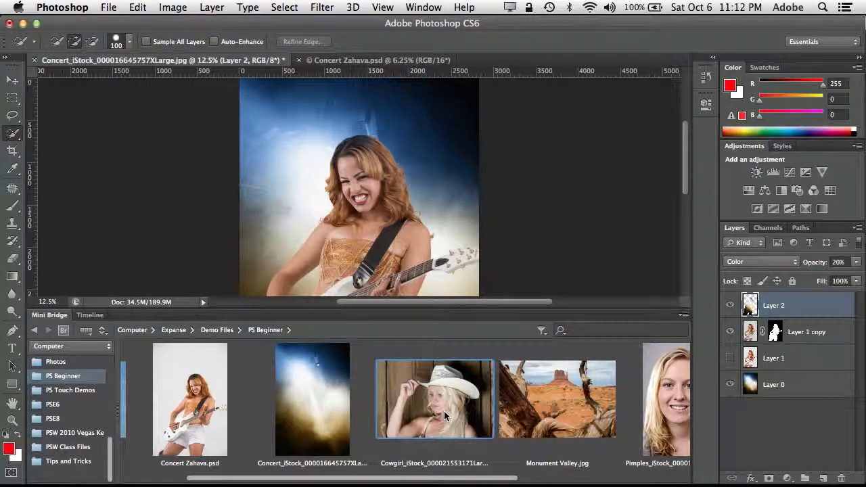
pyautogui.press('Return')
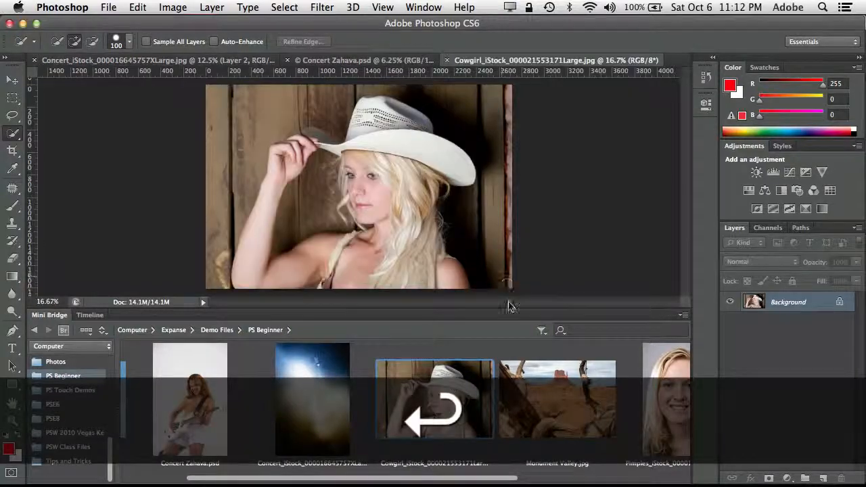
pyautogui.click(540, 387)
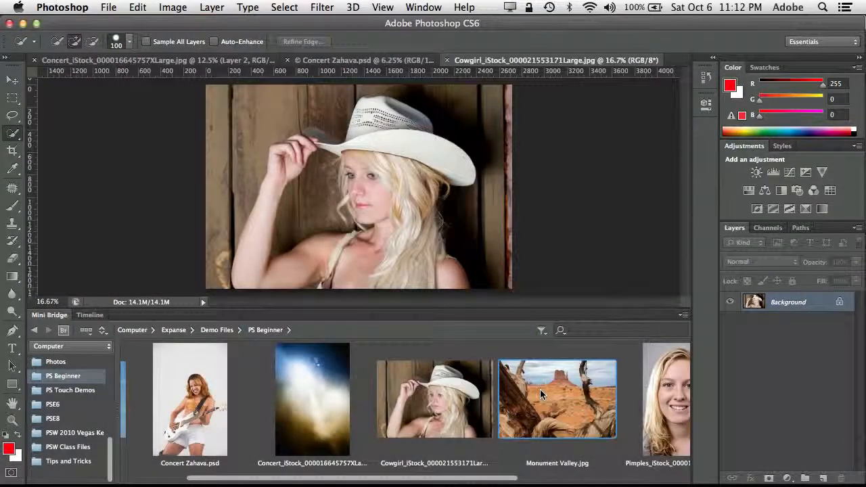
pyautogui.press('Return')
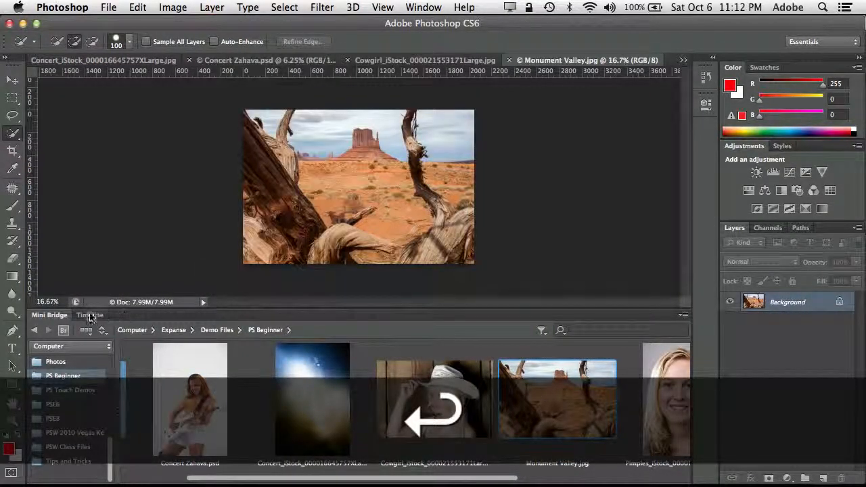
pyautogui.doubleClick(58, 315)
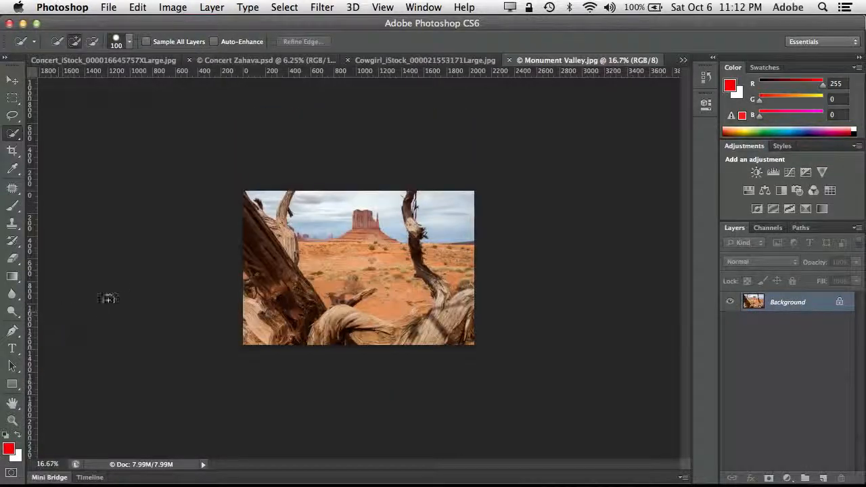
# Examine the cowgirl's face, fine hair strands and hat edges up close in the cowgirl photo
pyautogui.click(423, 60)
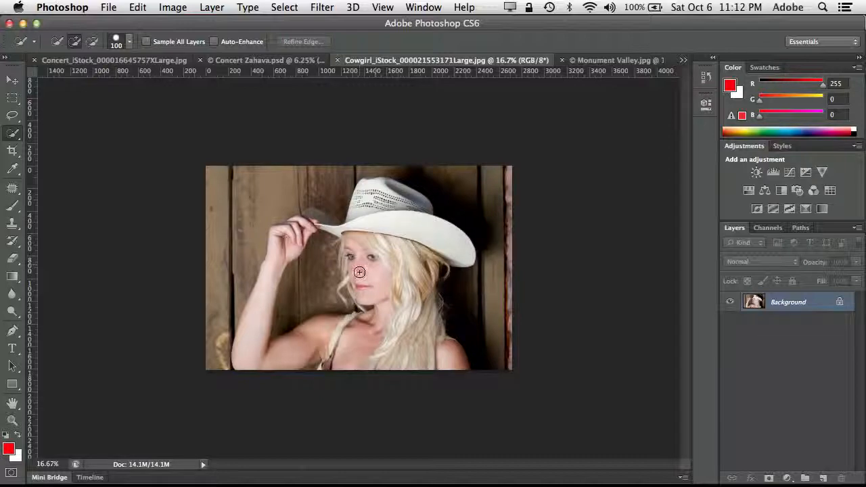
pyautogui.press('z')
pyautogui.click(376, 287)
pyautogui.moveTo(377, 287); pyautogui.dragTo(395, 302)
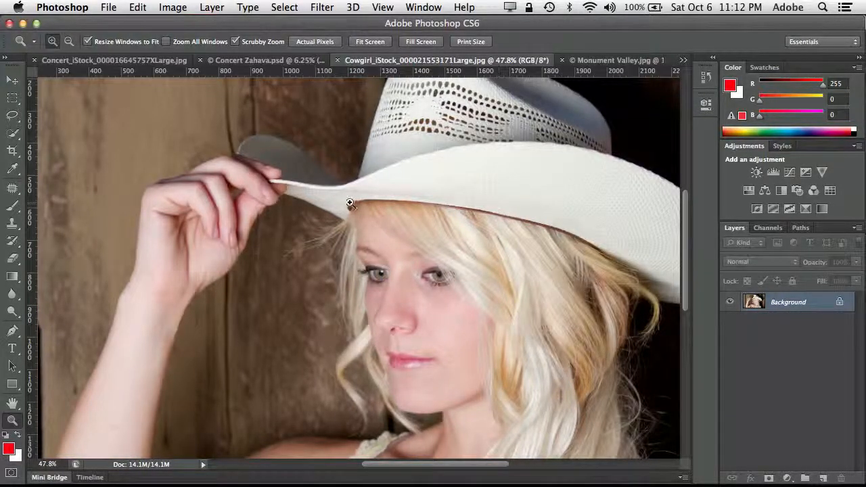
pyautogui.press('super+minus')
pyautogui.press('super+minus')
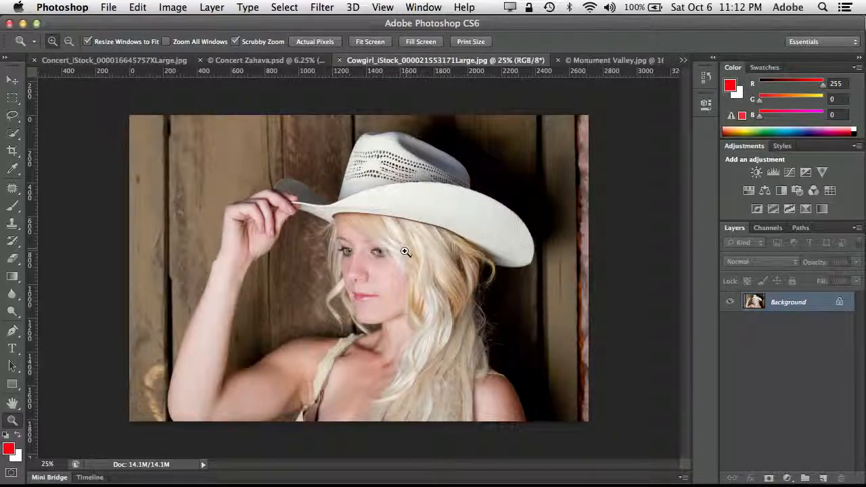
# Copy the Monument Valley image into the cowgirl document with its colors converted, aligning it to the canvas's upper-left corner
pyautogui.click(599, 63)
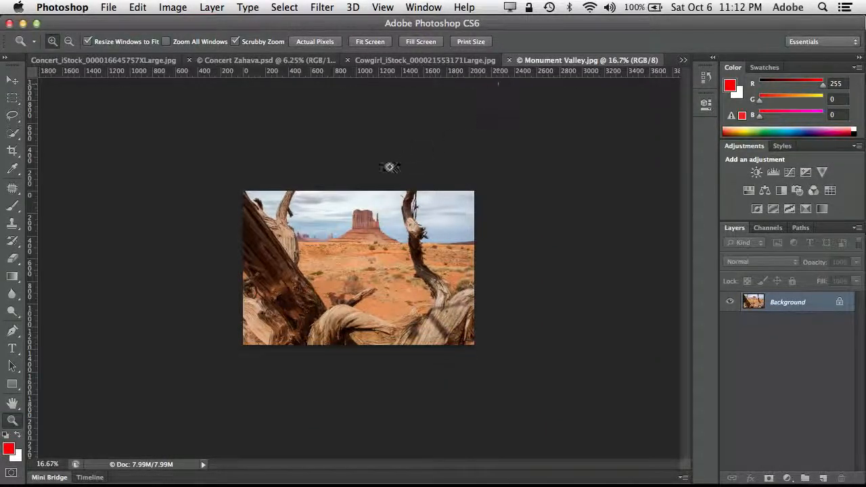
pyautogui.click(13, 81)
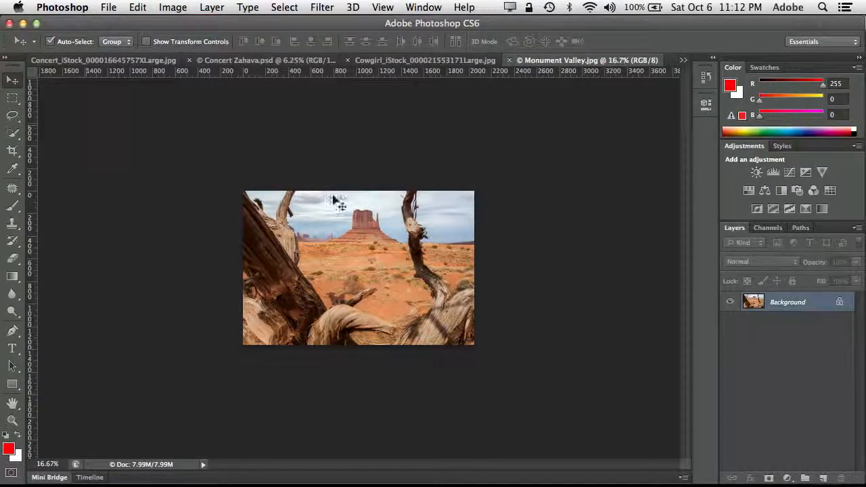
pyautogui.moveTo(398, 219); pyautogui.dragTo(412, 60)
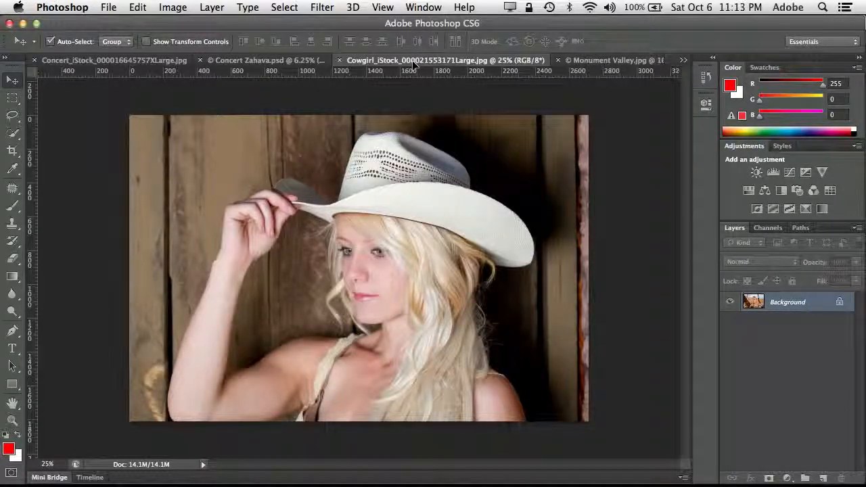
pyautogui.moveTo(412, 60); pyautogui.dragTo(372, 257)
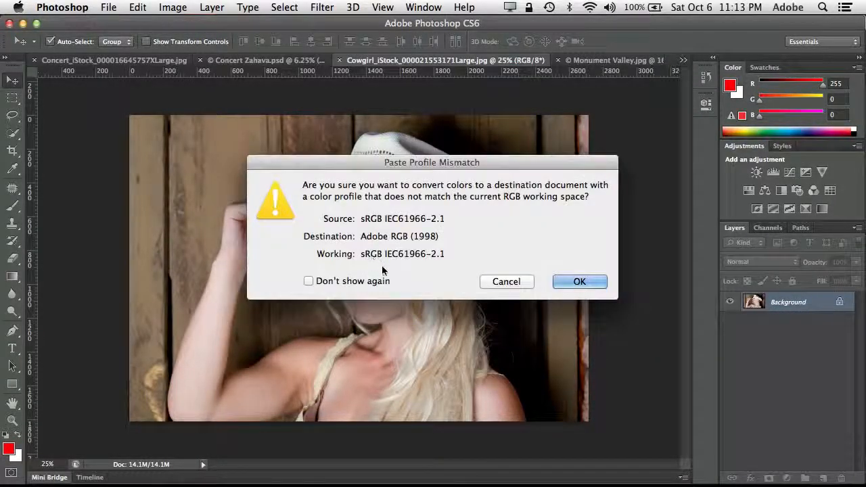
pyautogui.click(577, 282)
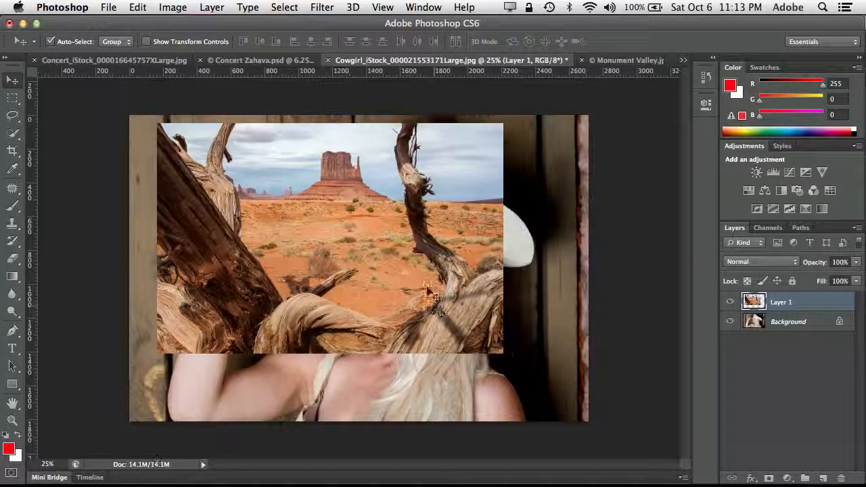
pyautogui.moveTo(426, 289); pyautogui.dragTo(402, 279)
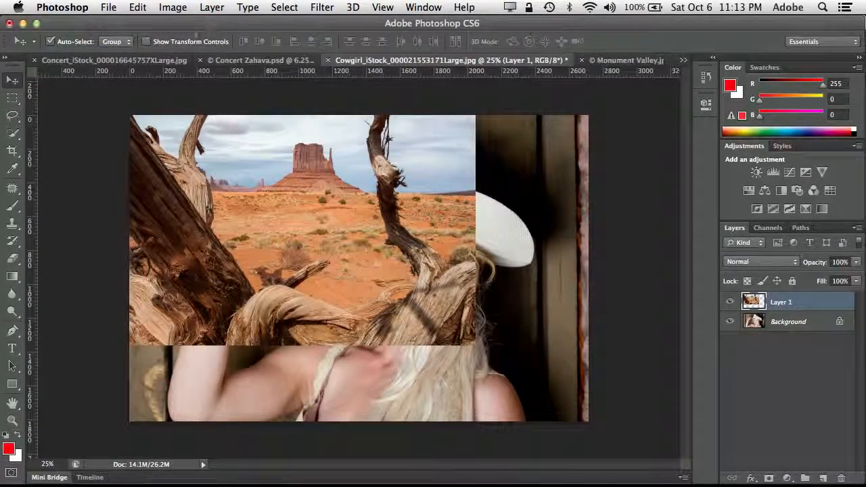
# Scale the Monument Valley layer proportionally with Free Transform until it covers the whole canvas
pyautogui.click(138, 8)
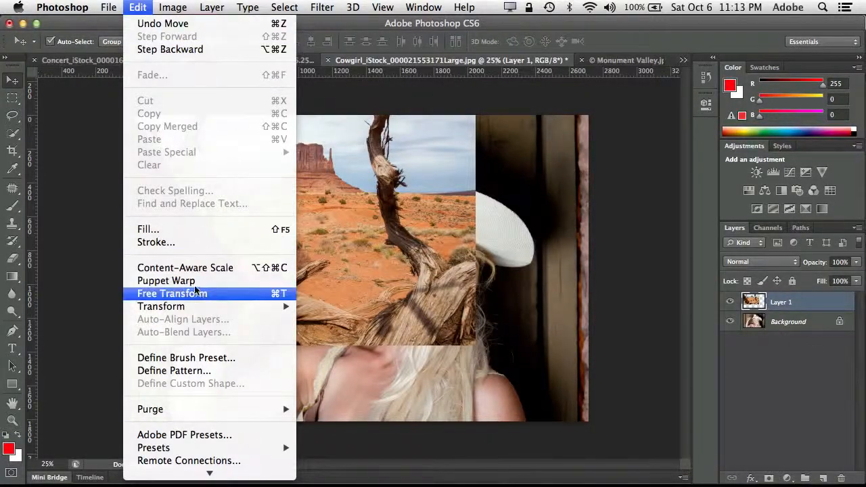
pyautogui.click(195, 294)
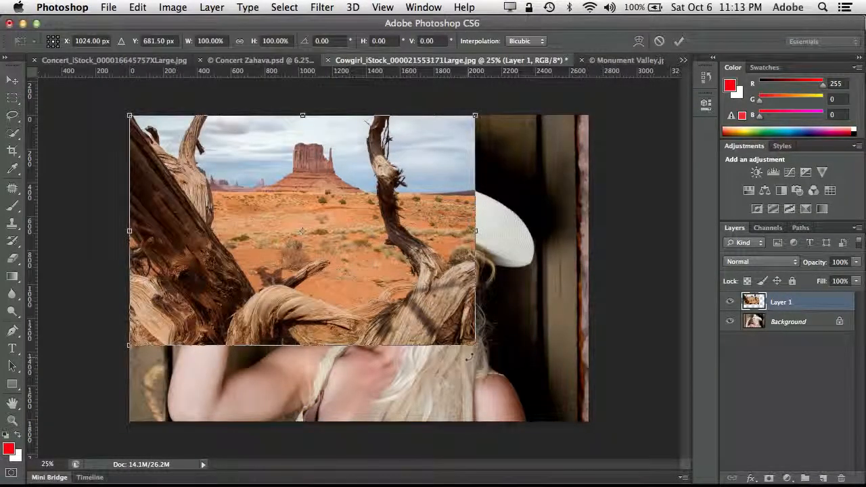
pyautogui.press('shift')
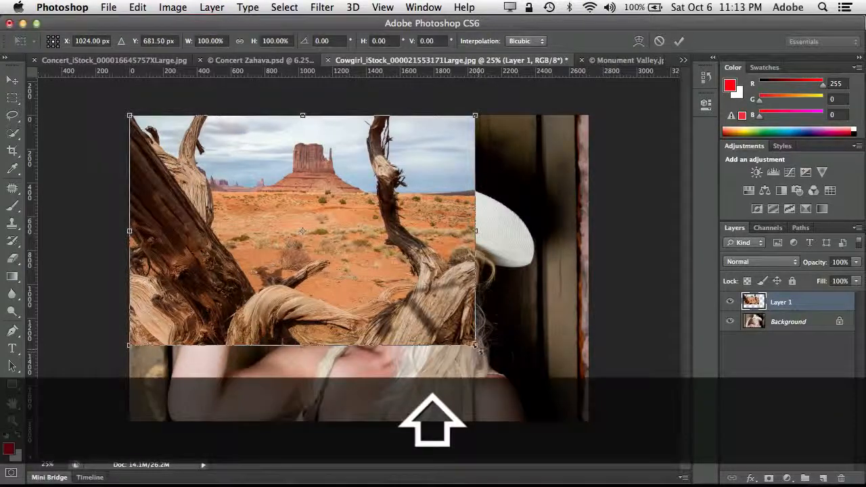
pyautogui.moveTo(476, 346); pyautogui.dragTo(594, 426)
pyautogui.click(679, 43)
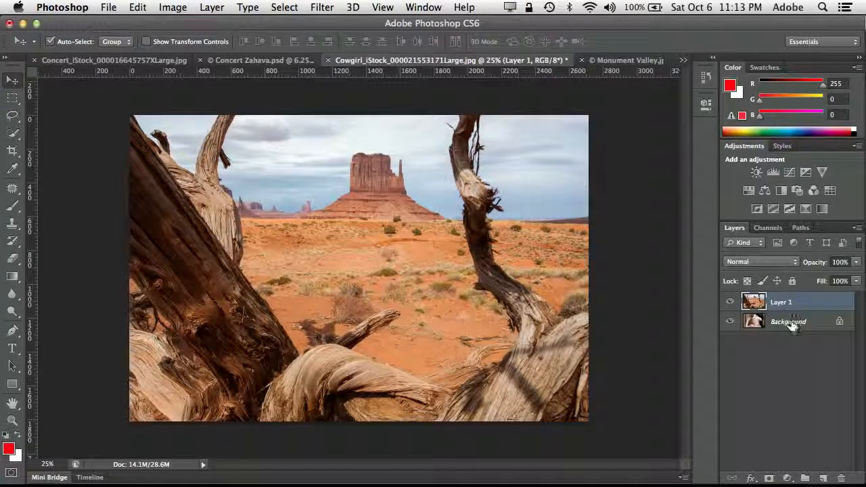
# Try to convert the cowgirl's locked Background into a regular layer
pyautogui.moveTo(815, 329)
pyautogui.mouseDown()
pyautogui.moveTo(806, 292)
pyautogui.moveTo(812, 324)
pyautogui.mouseUp()
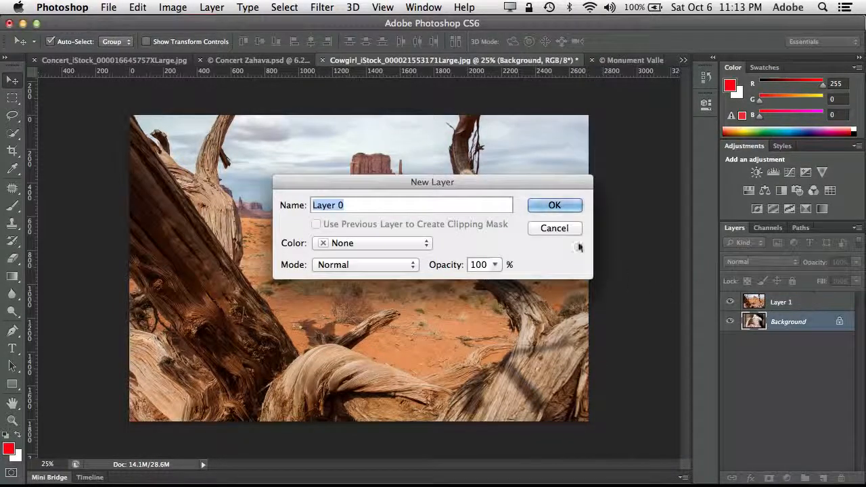
pyautogui.click(554, 228)
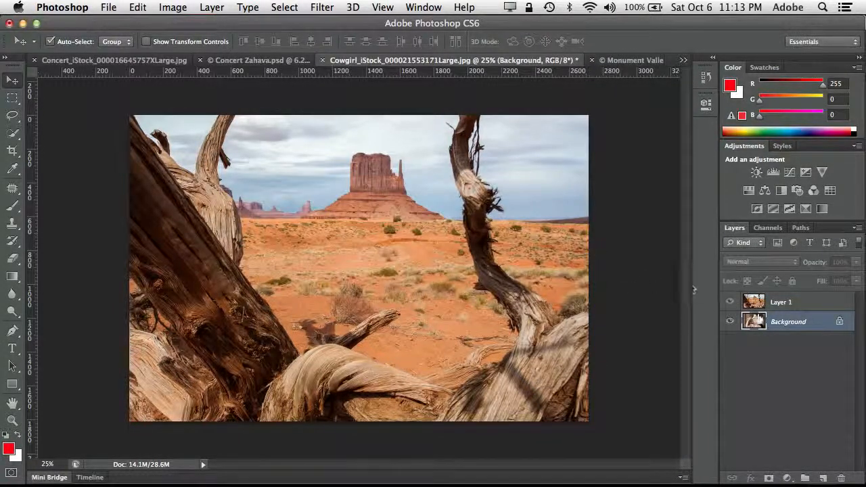
# Unlock the cowgirl's Background layer and move the Monument Valley layer beneath it
pyautogui.doubleClick(786, 323)
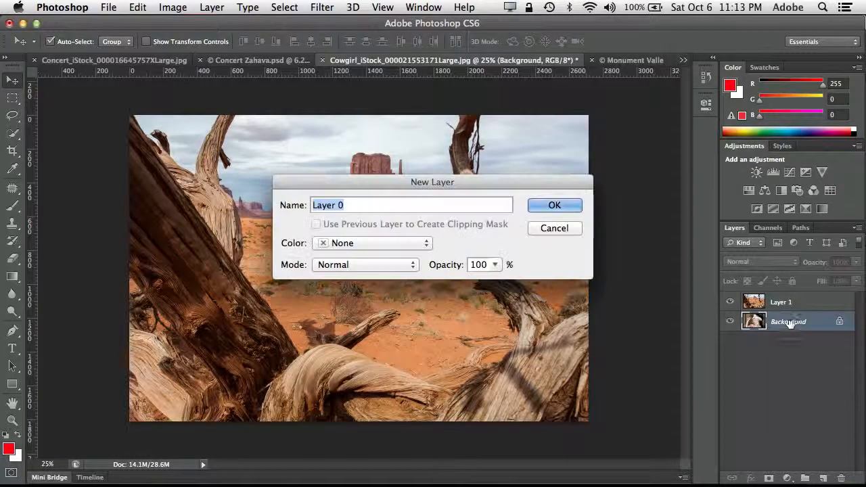
pyautogui.click(549, 232)
pyautogui.moveTo(841, 327); pyautogui.dragTo(841, 478)
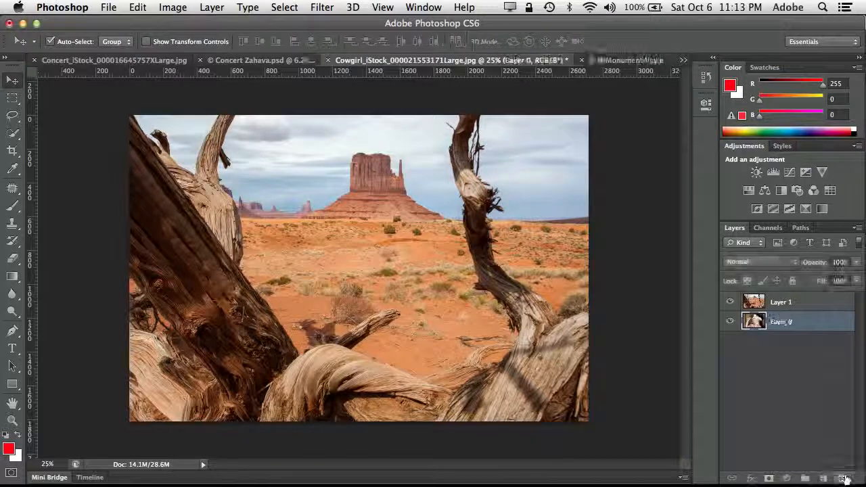
pyautogui.moveTo(788, 305); pyautogui.dragTo(790, 333)
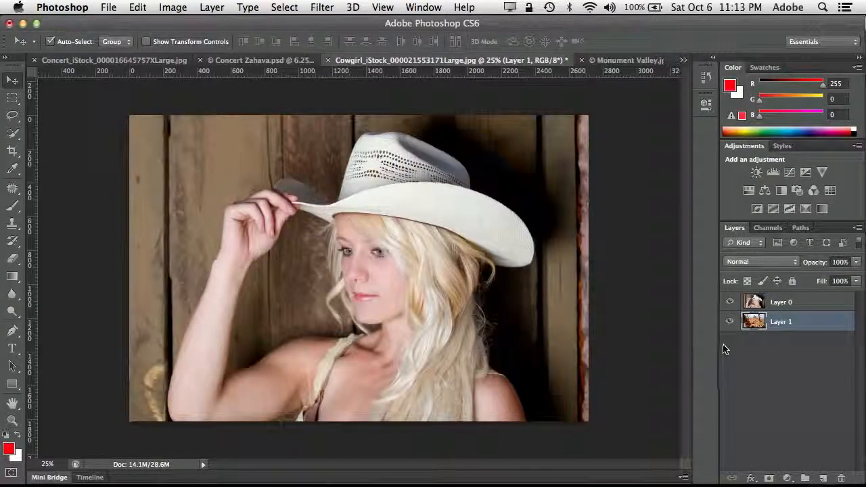
# Select the cowgirl's hand, arm, body, hair and hat, including the far brim, on Layer 0 with the Quick Selection tool at size 100
pyautogui.click(753, 305)
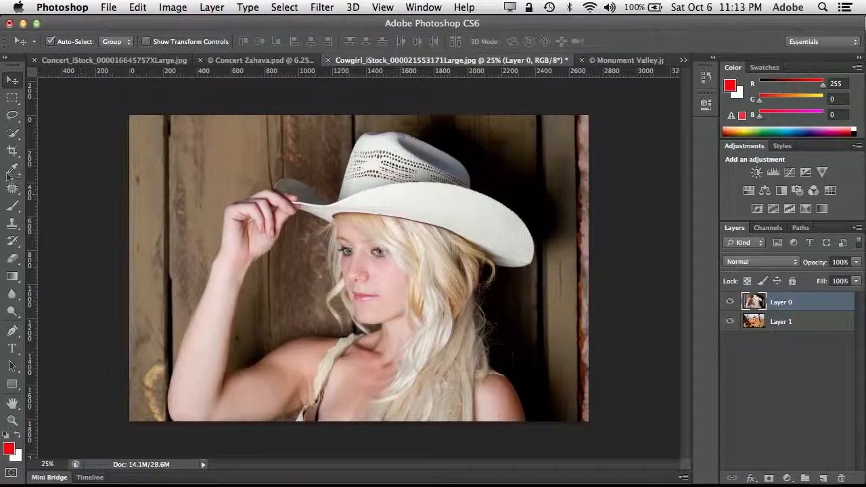
pyautogui.click(13, 136)
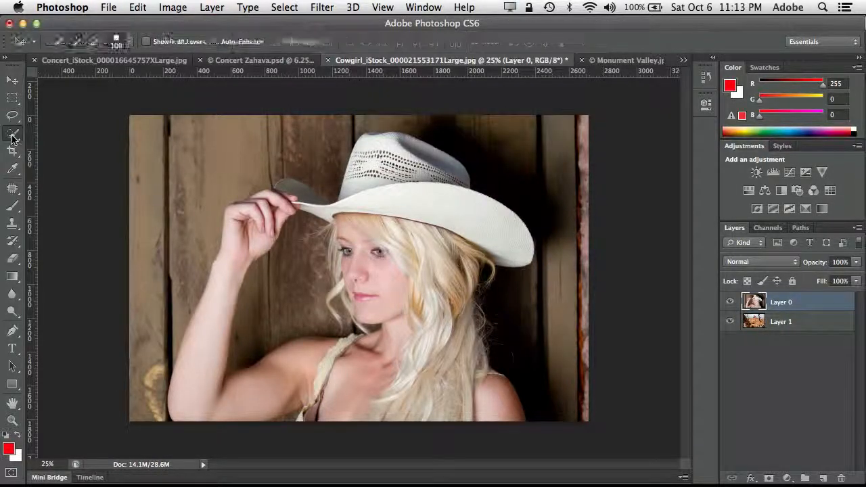
pyautogui.moveTo(274, 234)
pyautogui.mouseDown()
pyautogui.moveTo(255, 217)
pyautogui.moveTo(234, 233)
pyautogui.mouseUp()
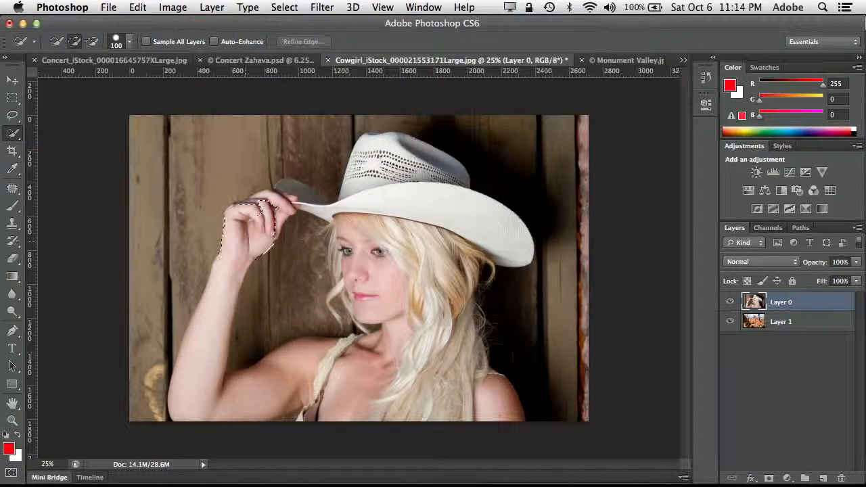
pyautogui.moveTo(242, 270)
pyautogui.mouseDown()
pyautogui.moveTo(223, 298)
pyautogui.moveTo(206, 369)
pyautogui.moveTo(297, 406)
pyautogui.moveTo(260, 403)
pyautogui.moveTo(399, 399)
pyautogui.moveTo(460, 379)
pyautogui.moveTo(440, 376)
pyautogui.mouseUp()
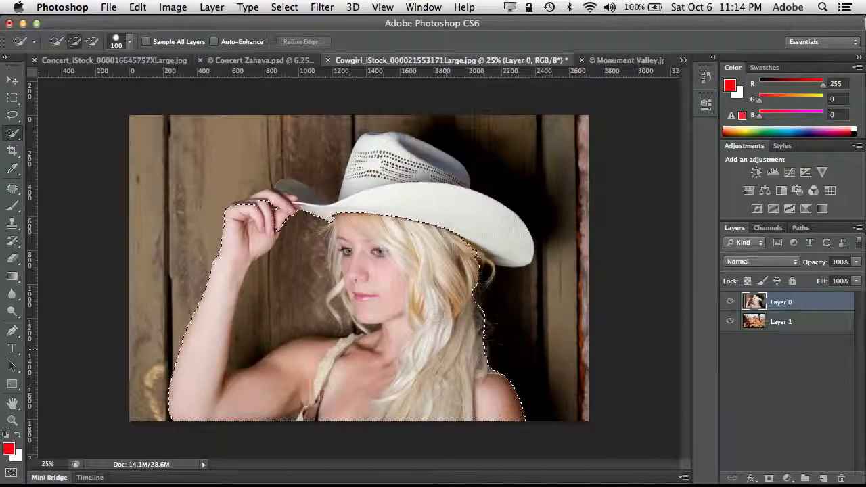
pyautogui.moveTo(419, 196)
pyautogui.mouseDown()
pyautogui.moveTo(396, 173)
pyautogui.moveTo(413, 146)
pyautogui.moveTo(385, 165)
pyautogui.mouseUp()
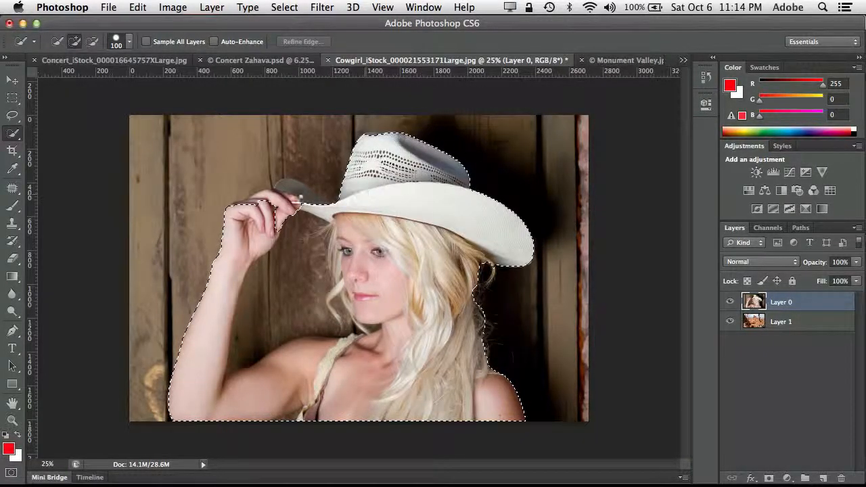
pyautogui.moveTo(301, 197); pyautogui.dragTo(288, 195)
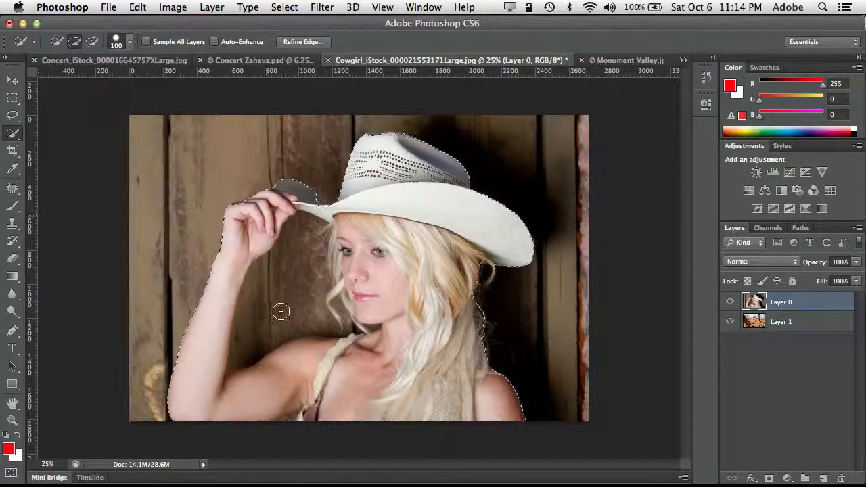
# Subtract the background between the raised arm and face, and tidy the selection around the hair curls and shoulder with a smaller brush
pyautogui.press('alt')
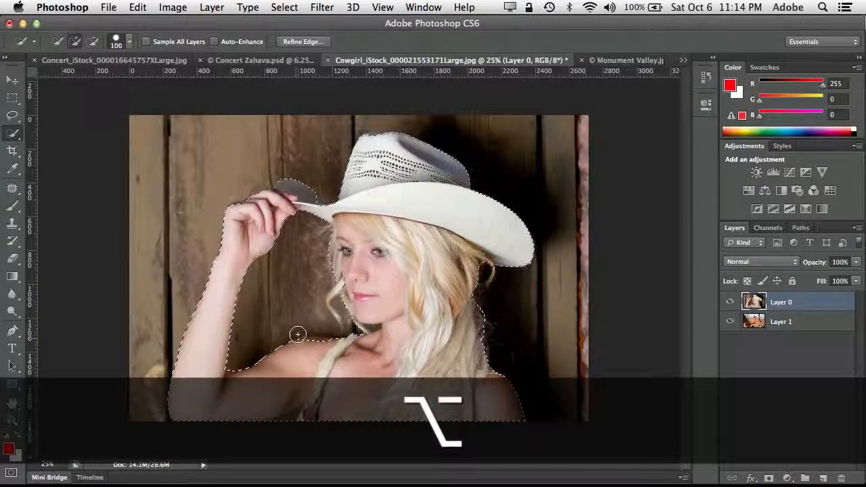
pyautogui.moveTo(337, 291); pyautogui.dragTo(335, 309)
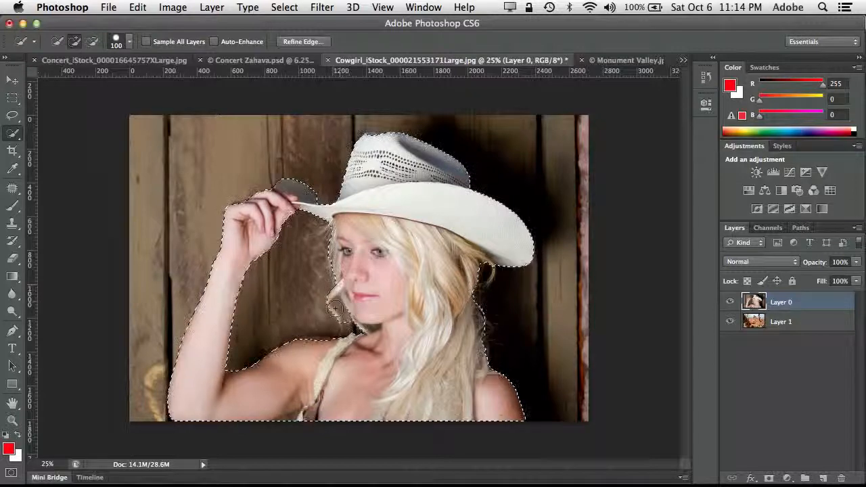
pyautogui.moveTo(485, 317); pyautogui.dragTo(482, 268)
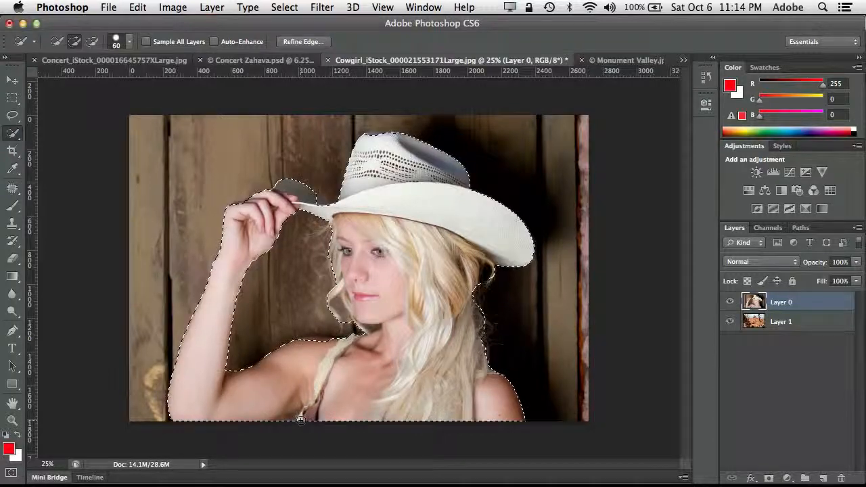
pyautogui.press('alt')
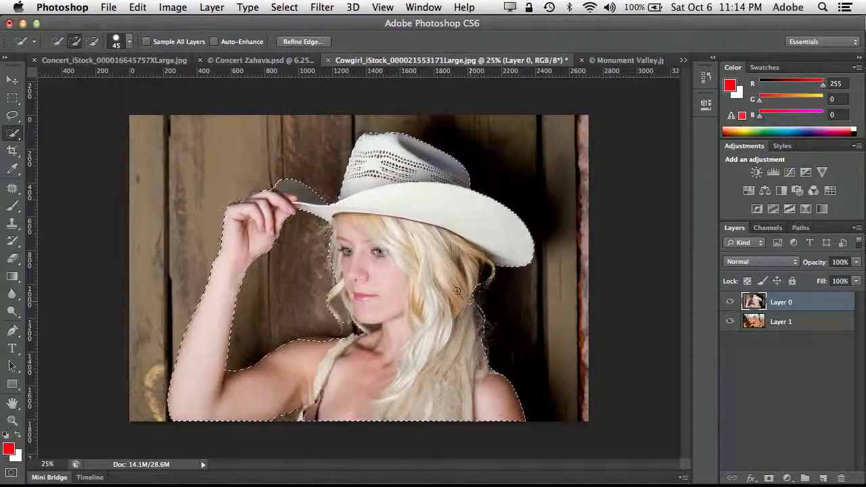
# Start Refine Edge on the cowgirl selection and preview it on white
pyautogui.click(294, 43)
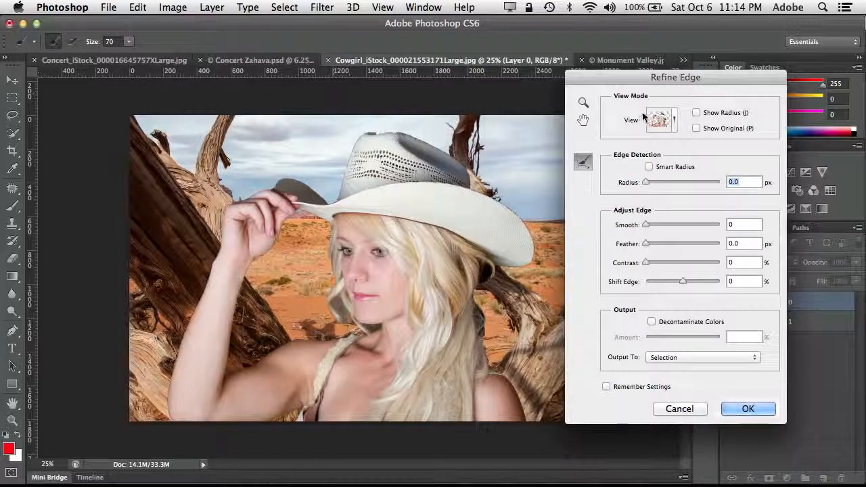
pyautogui.moveTo(651, 83); pyautogui.dragTo(685, 82)
pyautogui.click(694, 120)
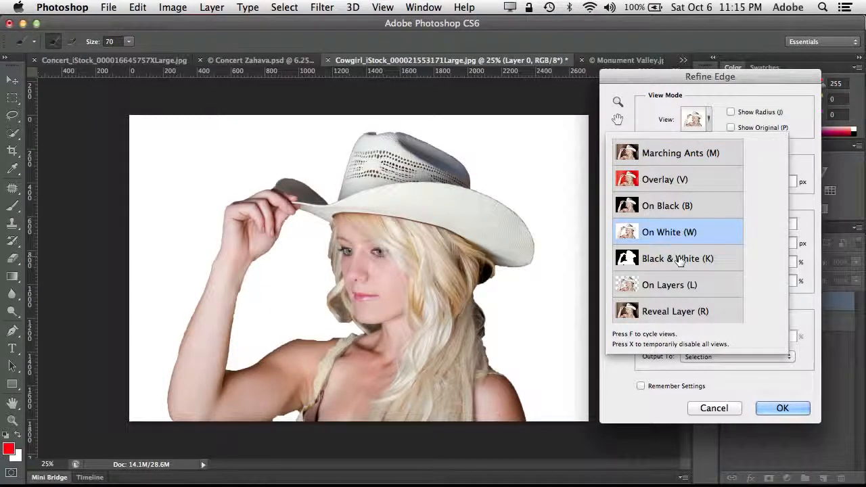
pyautogui.click(719, 96)
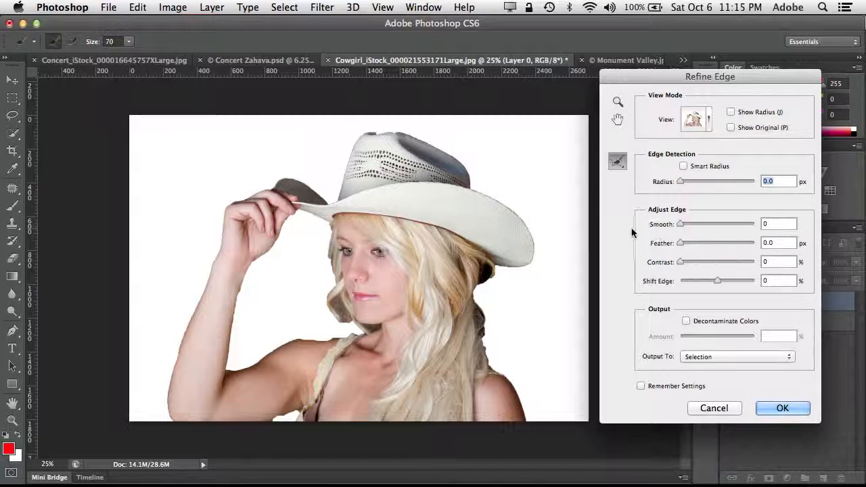
# Enable Smart Radius and set the edge detection radius to 4.8 px
pyautogui.click(683, 166)
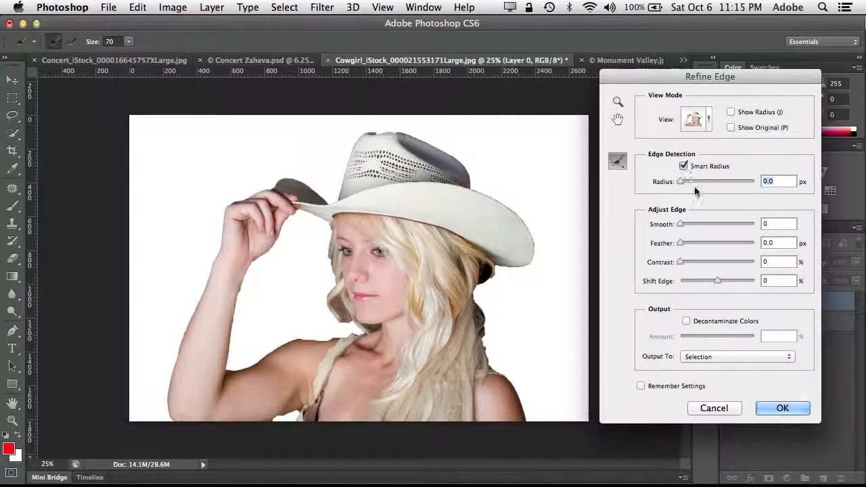
pyautogui.moveTo(682, 184); pyautogui.dragTo(701, 189)
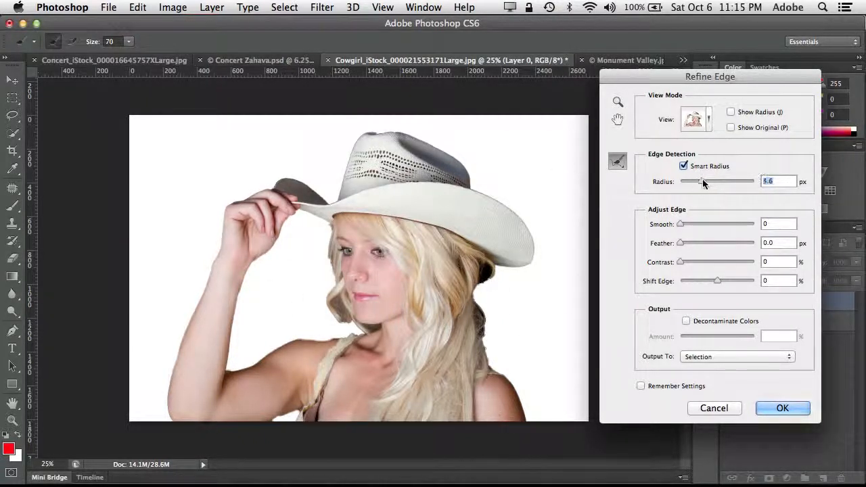
pyautogui.moveTo(703, 183)
pyautogui.mouseDown()
pyautogui.moveTo(727, 178)
pyautogui.moveTo(699, 184)
pyautogui.mouseUp()
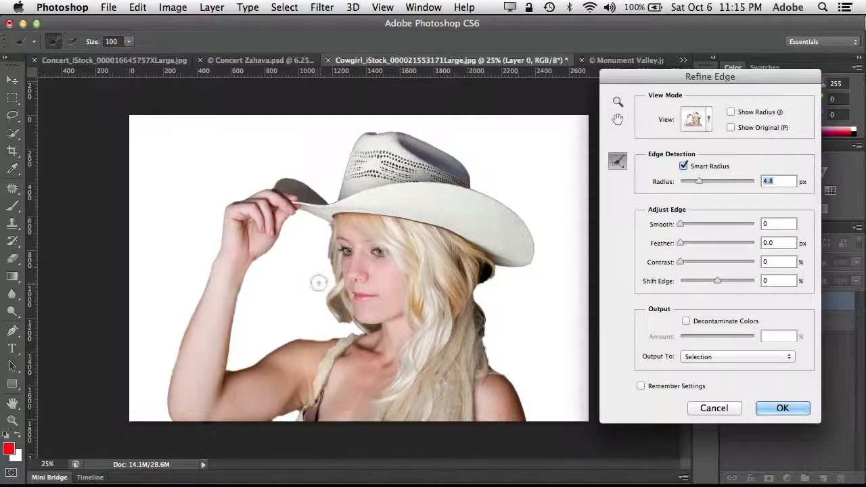
# Paint over the loose hair strands on both sides of the cowgirl's head with the Refine Radius brush at size 100
pyautogui.moveTo(318, 283)
pyautogui.mouseDown()
pyautogui.moveTo(325, 226)
pyautogui.moveTo(304, 319)
pyautogui.moveTo(326, 298)
pyautogui.moveTo(332, 321)
pyautogui.moveTo(339, 310)
pyautogui.mouseUp()
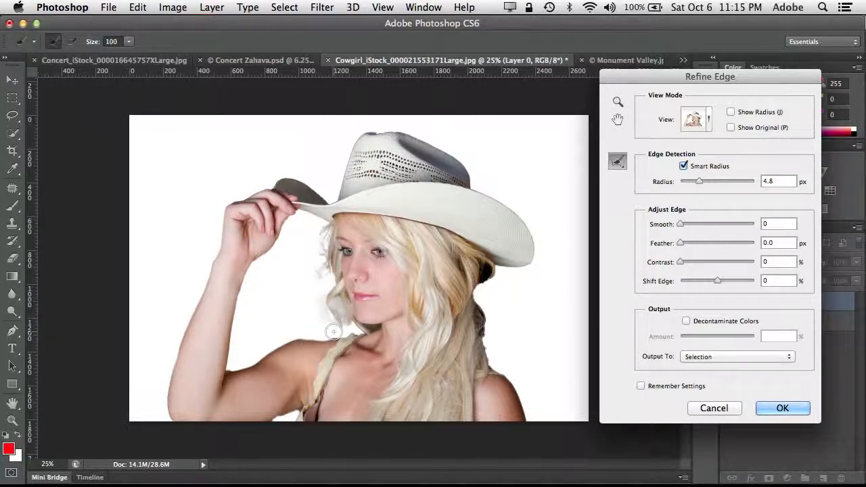
pyautogui.moveTo(493, 329)
pyautogui.mouseDown()
pyautogui.moveTo(481, 306)
pyautogui.moveTo(486, 331)
pyautogui.moveTo(482, 309)
pyautogui.moveTo(496, 336)
pyautogui.mouseUp()
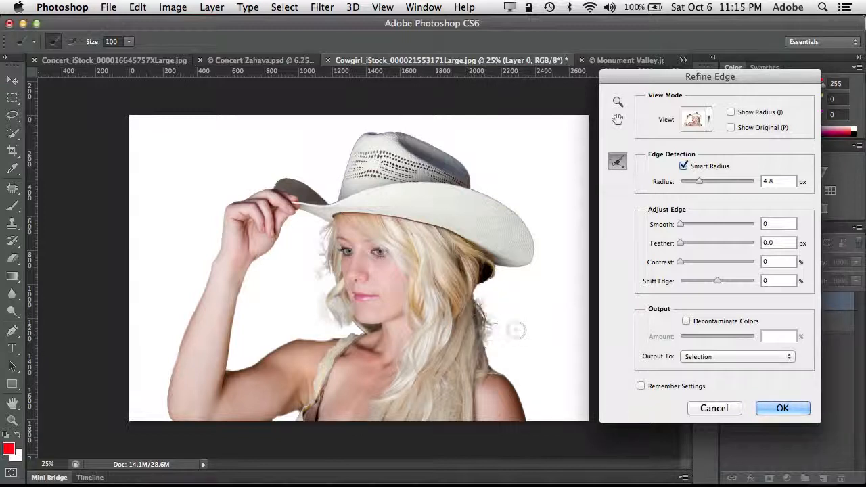
pyautogui.moveTo(492, 306)
pyautogui.mouseDown()
pyautogui.moveTo(485, 270)
pyautogui.moveTo(487, 301)
pyautogui.mouseUp()
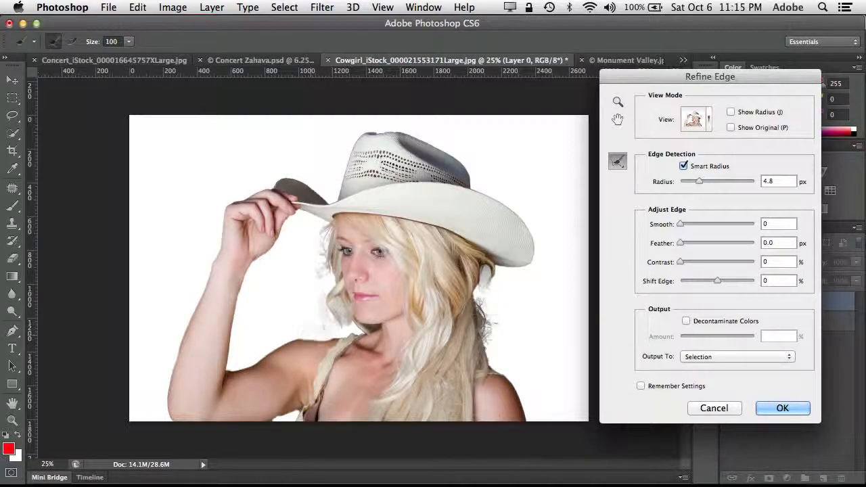
pyautogui.moveTo(348, 327); pyautogui.dragTo(376, 328)
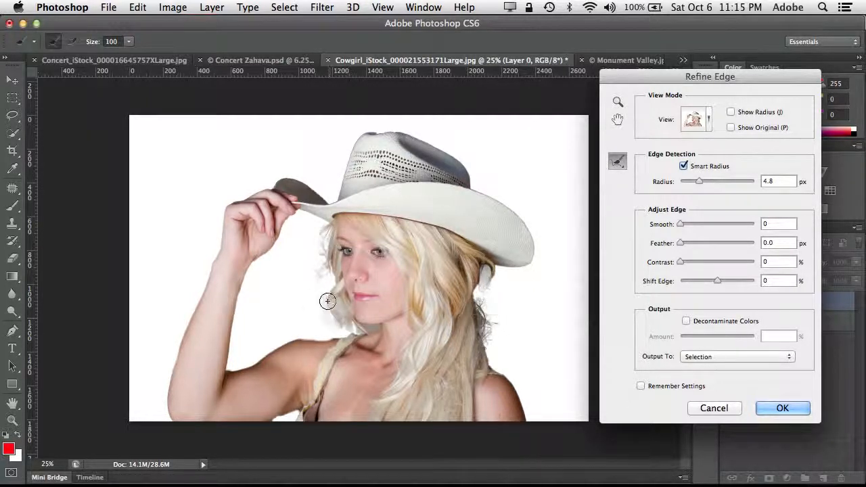
pyautogui.moveTo(327, 299)
pyautogui.mouseDown()
pyautogui.moveTo(326, 264)
pyautogui.moveTo(346, 296)
pyautogui.moveTo(322, 227)
pyautogui.mouseUp()
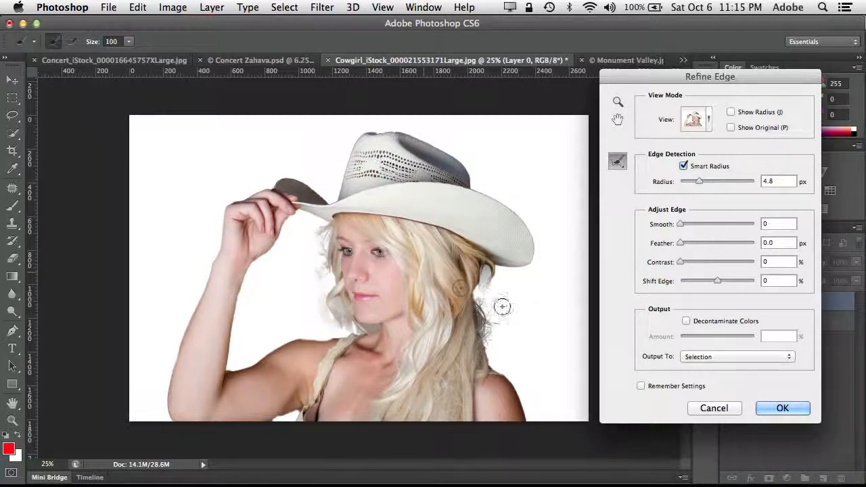
pyautogui.moveTo(499, 303)
pyautogui.mouseDown()
pyautogui.moveTo(481, 290)
pyautogui.moveTo(514, 349)
pyautogui.moveTo(491, 349)
pyautogui.moveTo(494, 357)
pyautogui.moveTo(521, 361)
pyautogui.moveTo(501, 369)
pyautogui.moveTo(493, 362)
pyautogui.moveTo(519, 368)
pyautogui.mouseUp()
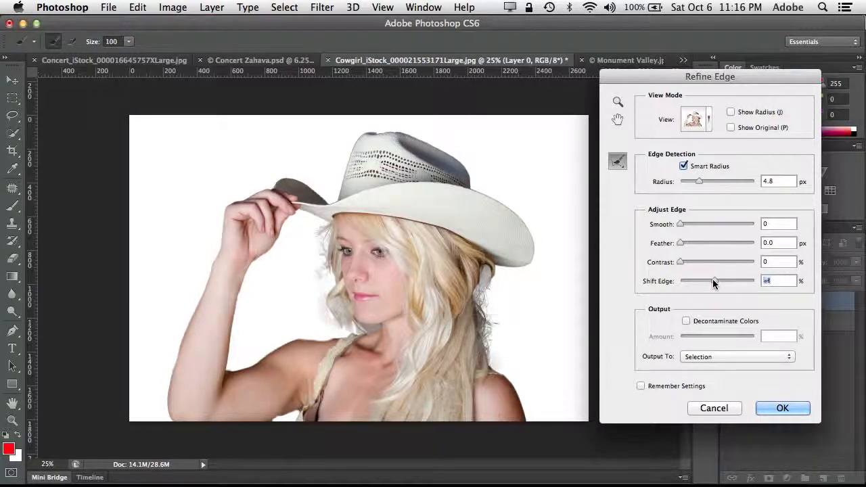
# Set the edge contrast to 16% and Shift Edge to -35%, and decontaminate the colors by 64%
pyautogui.moveTo(713, 279)
pyautogui.mouseDown()
pyautogui.moveTo(695, 281)
pyautogui.moveTo(704, 280)
pyautogui.moveTo(699, 266)
pyautogui.moveTo(690, 265)
pyautogui.moveTo(702, 280)
pyautogui.mouseUp()
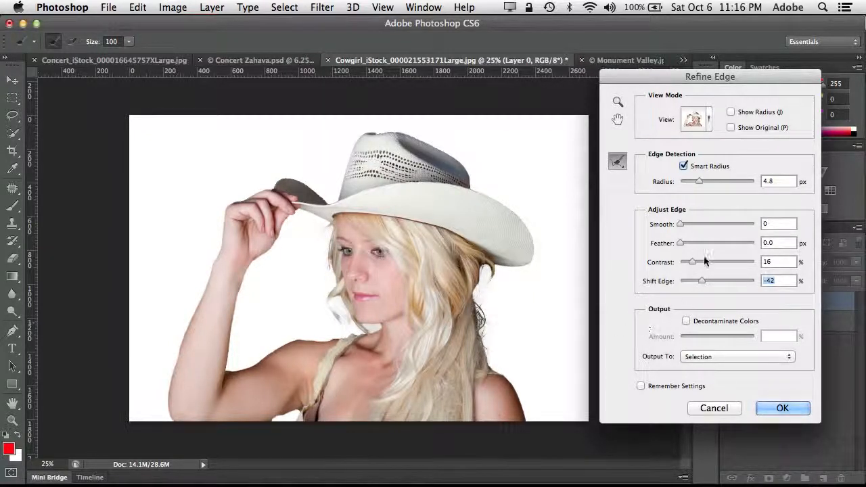
pyautogui.click(686, 321)
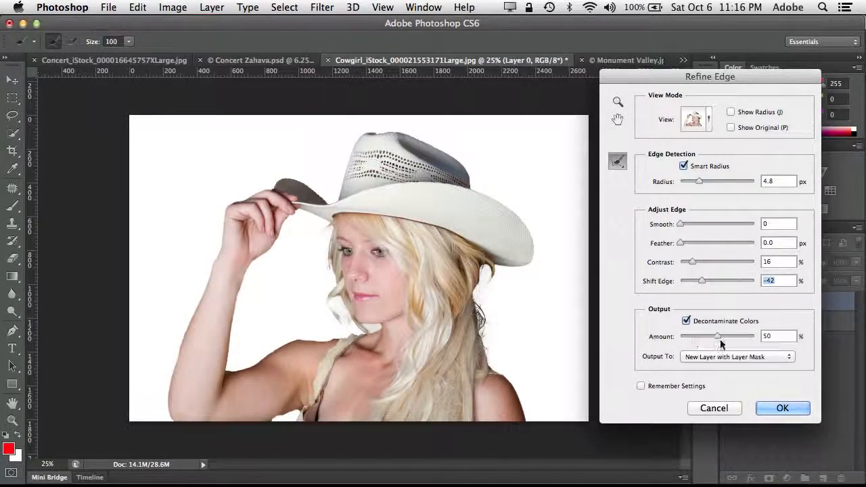
pyautogui.moveTo(718, 337); pyautogui.dragTo(724, 341)
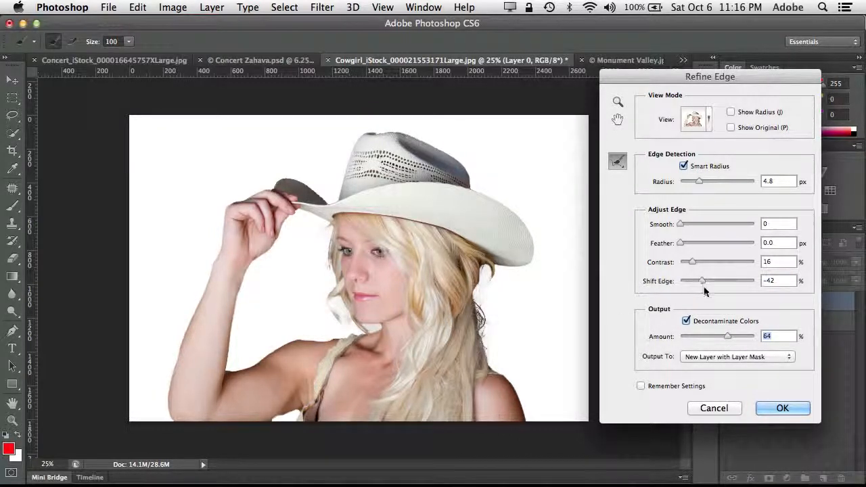
pyautogui.moveTo(699, 284)
pyautogui.mouseDown()
pyautogui.moveTo(712, 283)
pyautogui.moveTo(705, 279)
pyautogui.mouseUp()
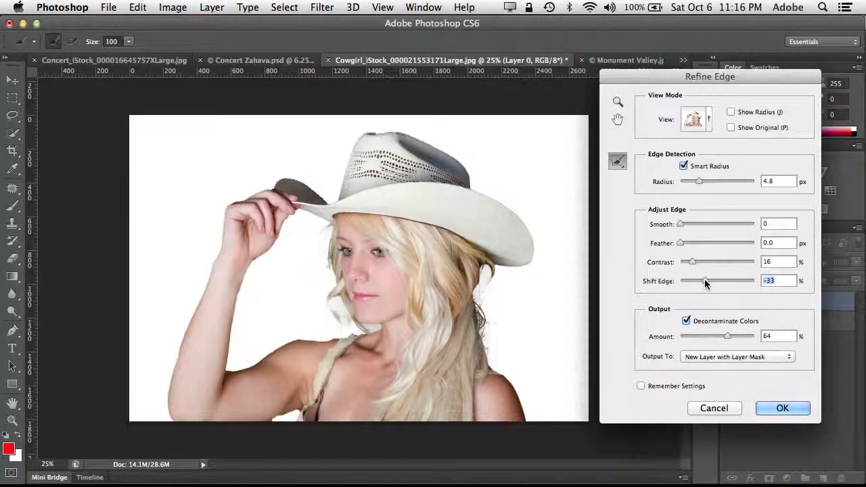
# Preview the refined edge on layers and output the result to a new layer with a layer mask
pyautogui.click(708, 126)
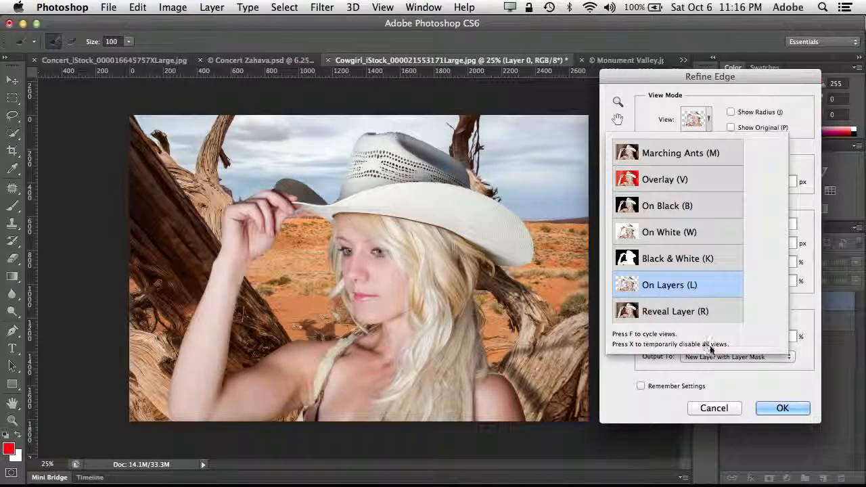
pyautogui.click(776, 404)
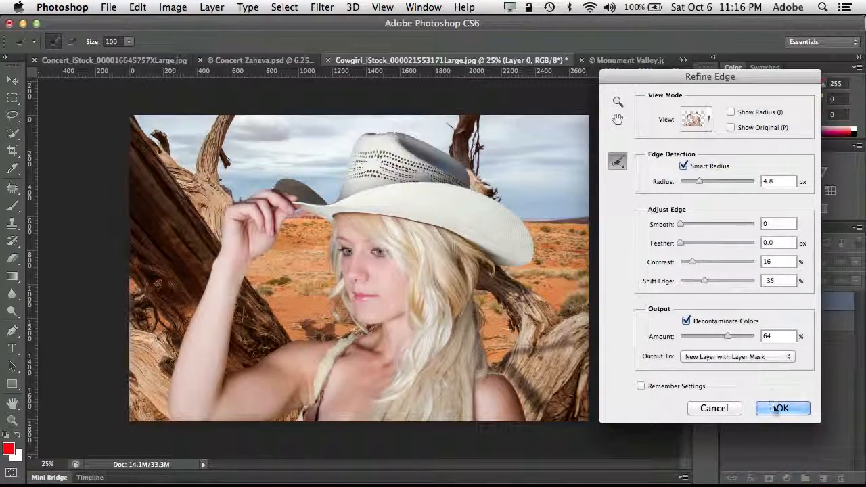
pyautogui.click(779, 409)
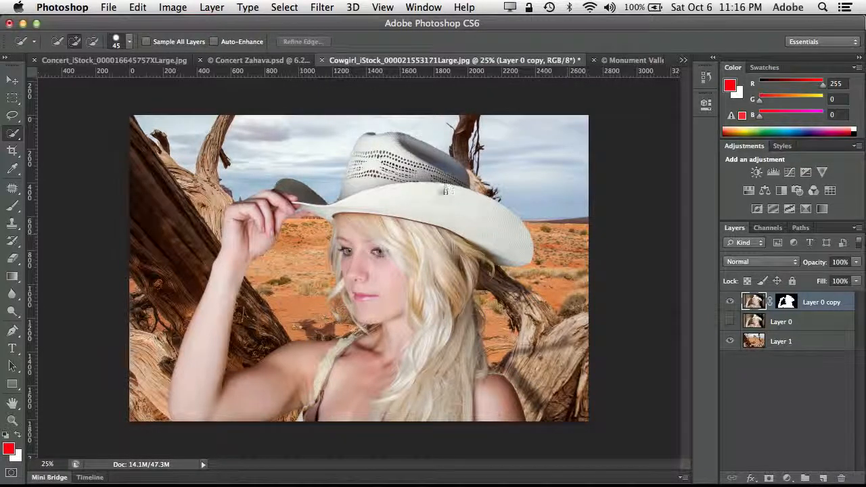
# Darken the cut-out cowgirl with a Levels adjustment, setting the midtone input level to 0.75
pyautogui.click(174, 7)
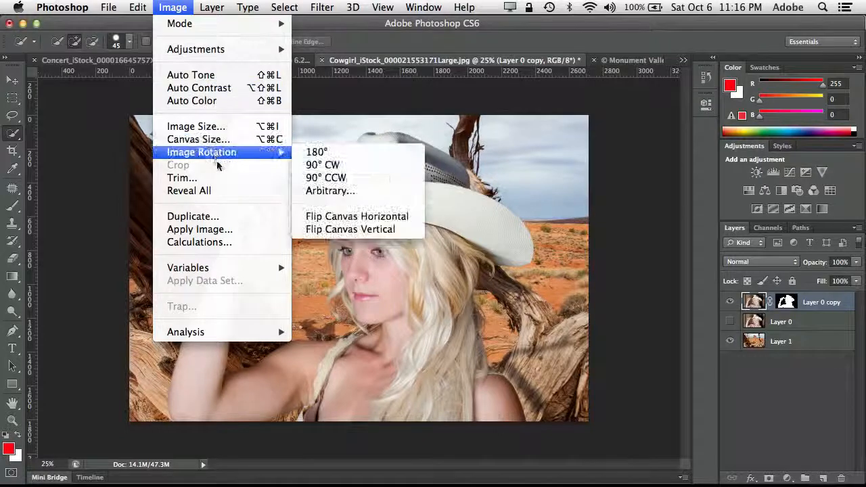
pyautogui.moveTo(247, 52)
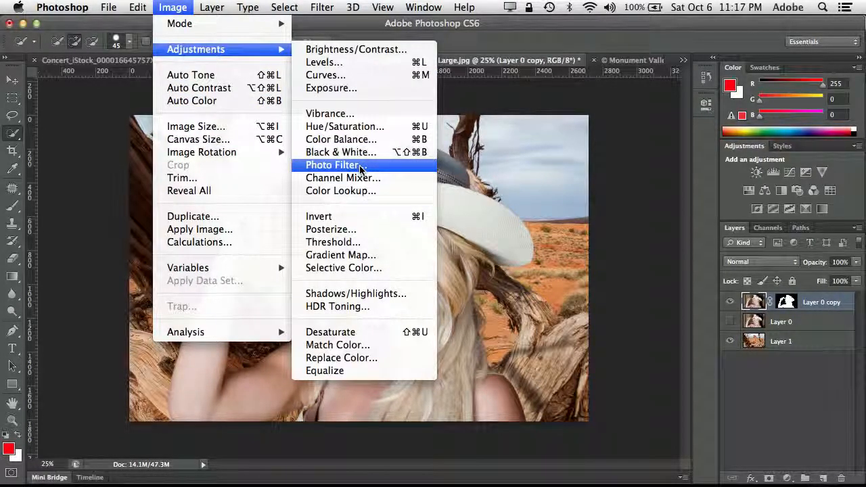
pyautogui.click(346, 61)
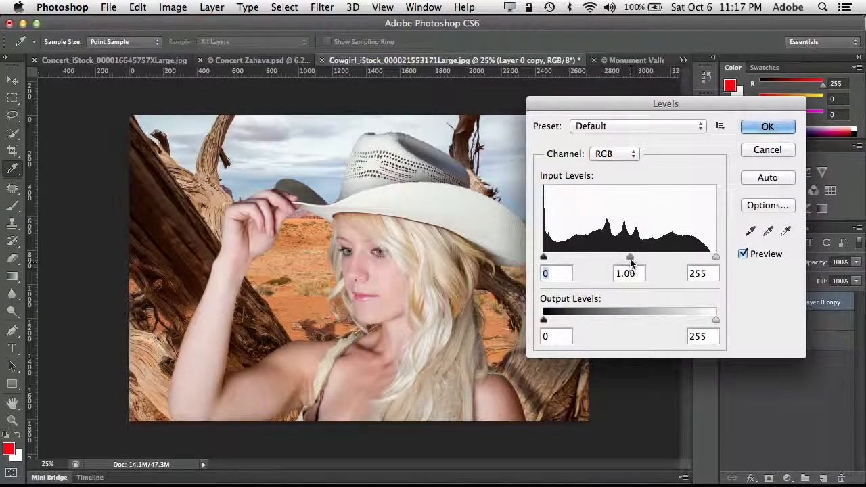
pyautogui.moveTo(630, 258); pyautogui.dragTo(645, 261)
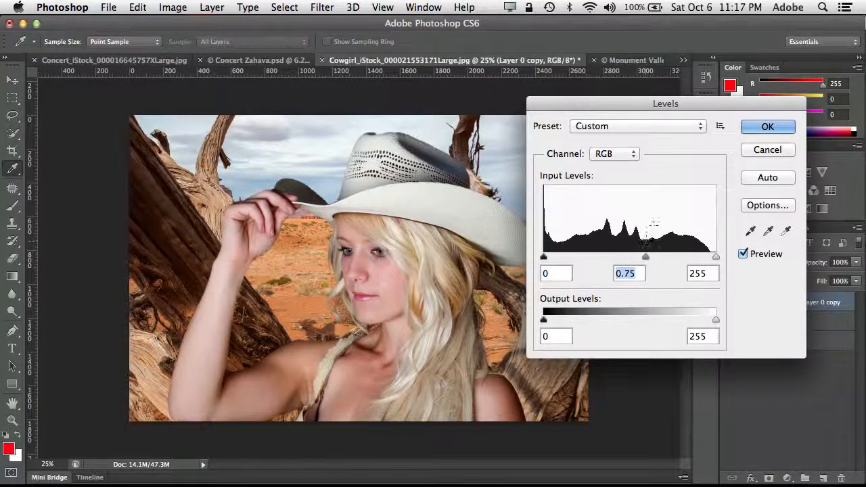
pyautogui.click(760, 128)
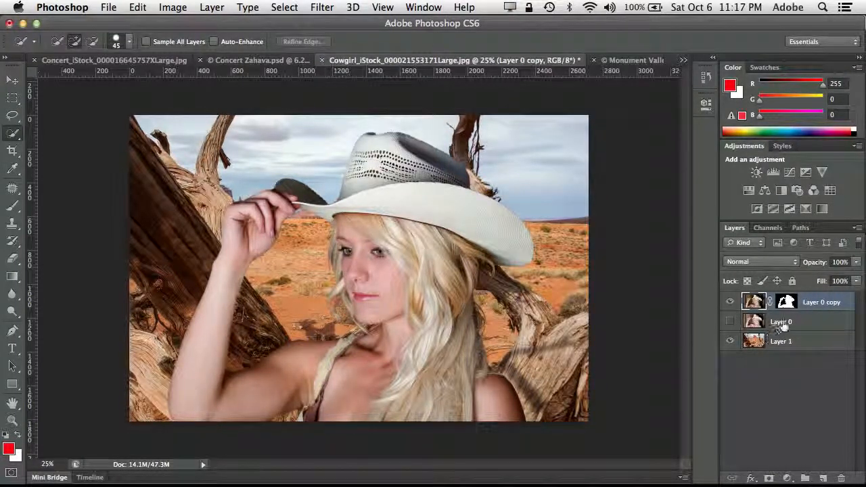
# Copy the cowgirl-shaped area of Layer 1 to a new layer, using the cut-out's mask as selection, and inspect the copy on its own
pyautogui.press('super')
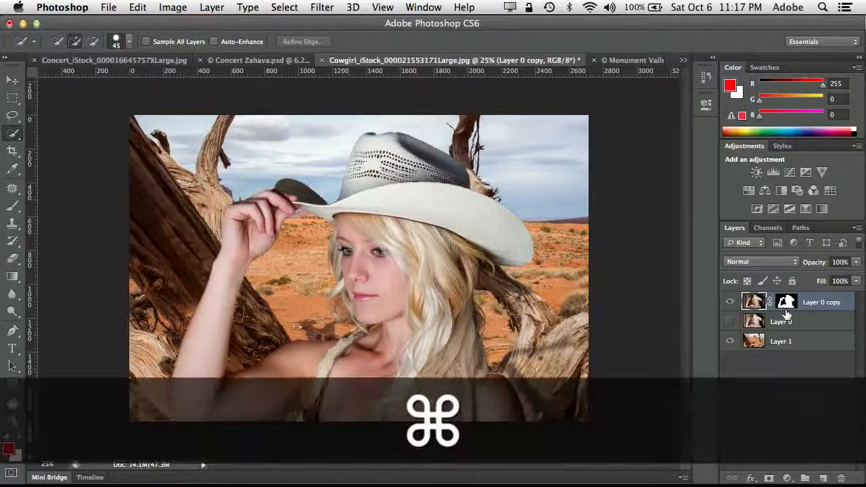
pyautogui.keyDown('super'); pyautogui.click(786, 302); pyautogui.keyUp('super')
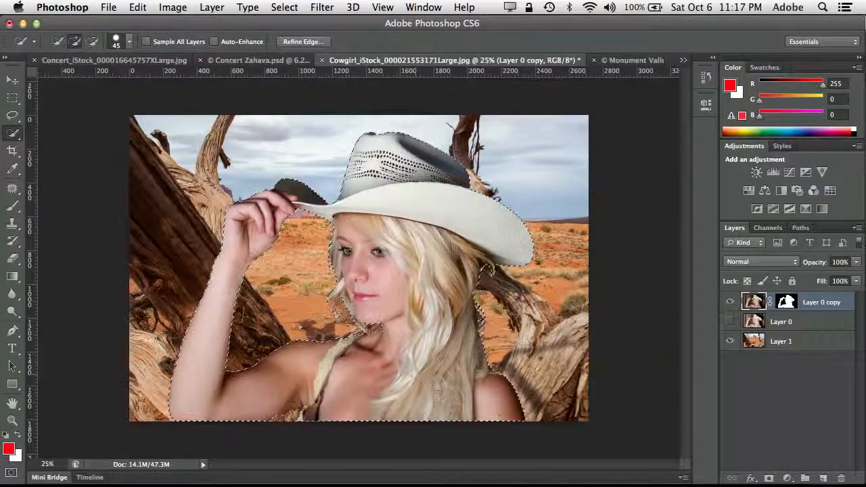
pyautogui.click(765, 343)
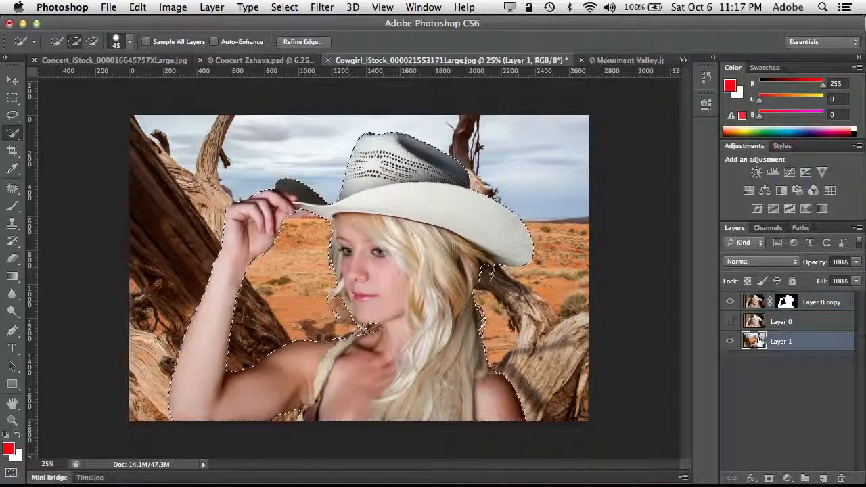
pyautogui.click(212, 7)
pyautogui.moveTo(240, 26)
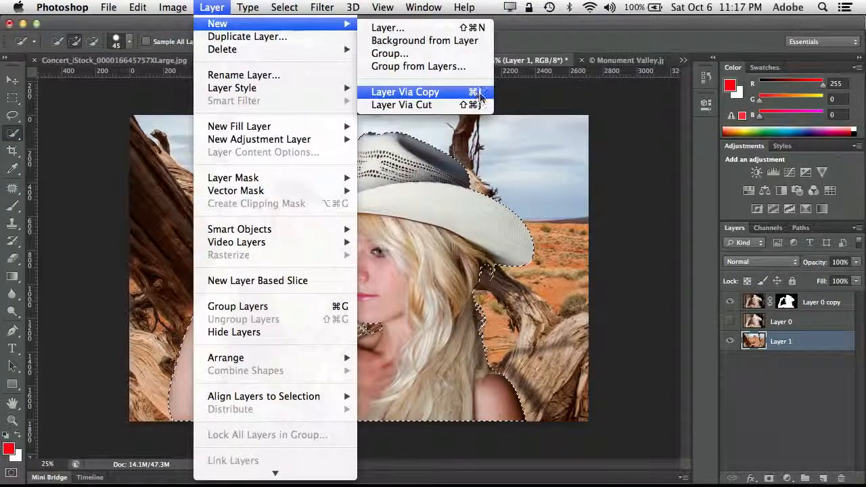
pyautogui.click(477, 92)
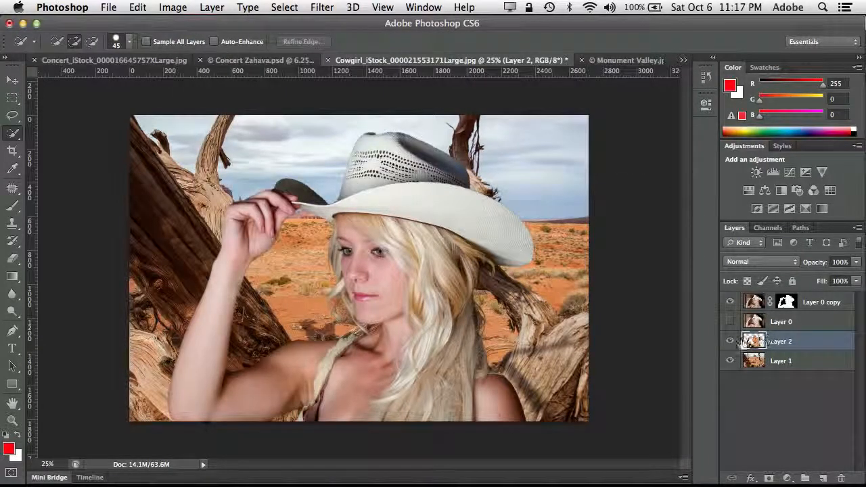
pyautogui.click(731, 302)
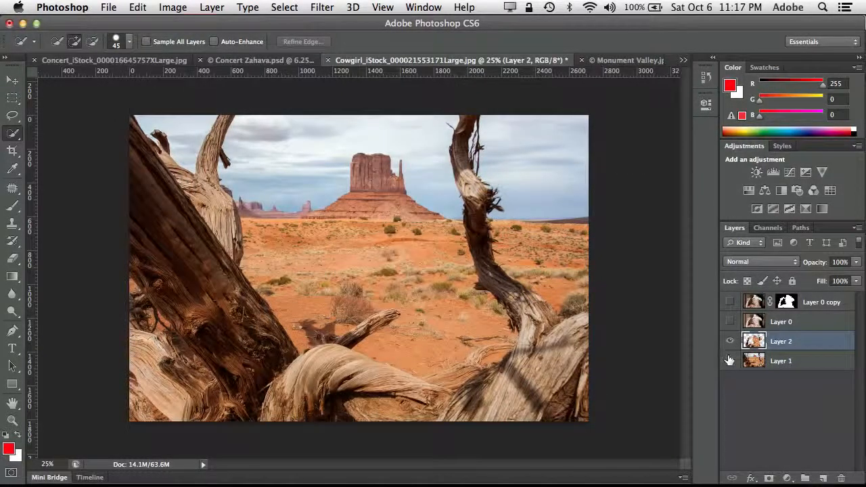
pyautogui.click(731, 360)
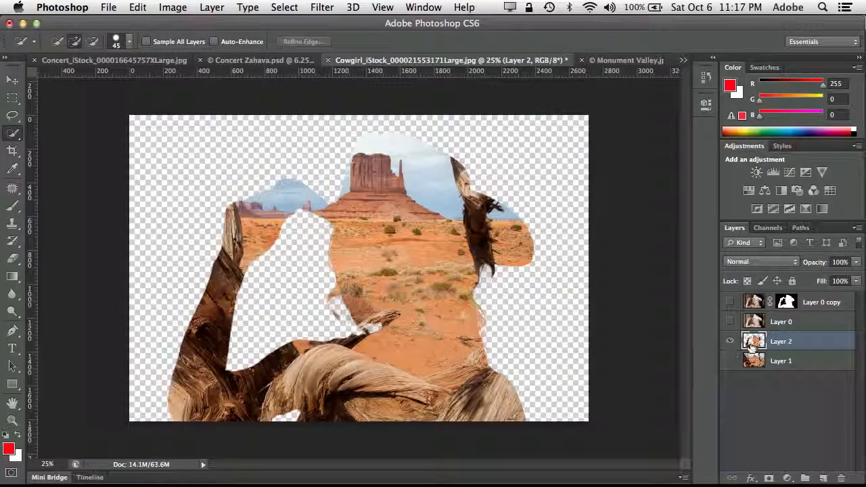
pyautogui.click(730, 360)
pyautogui.click(730, 302)
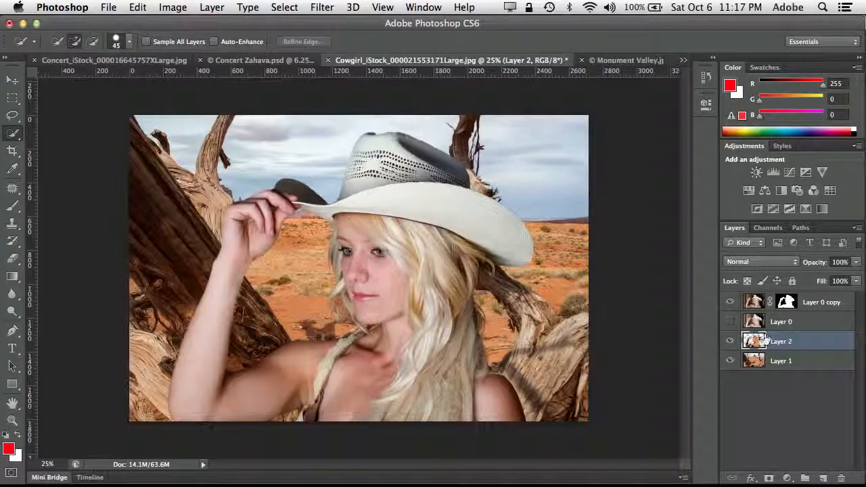
# Move the copied background layer above the cowgirl cut-out and apply the Average blur to it
pyautogui.moveTo(757, 300); pyautogui.dragTo(758, 301)
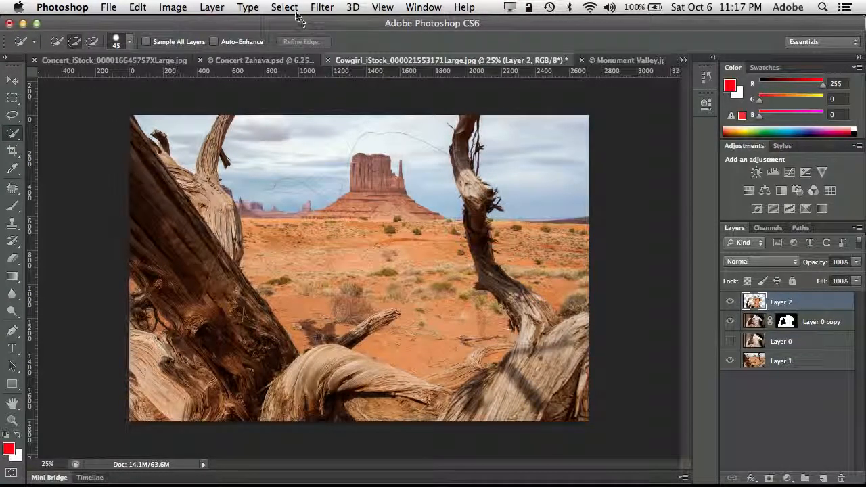
pyautogui.click(322, 7)
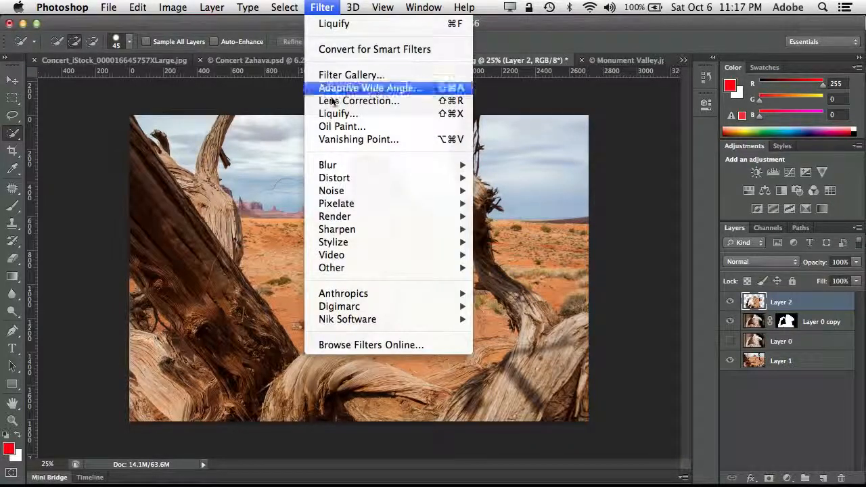
pyautogui.moveTo(378, 165)
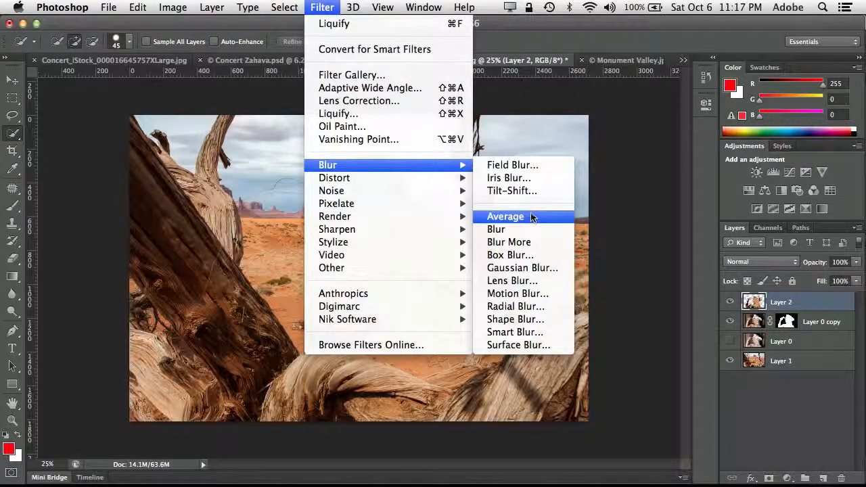
pyautogui.click(531, 216)
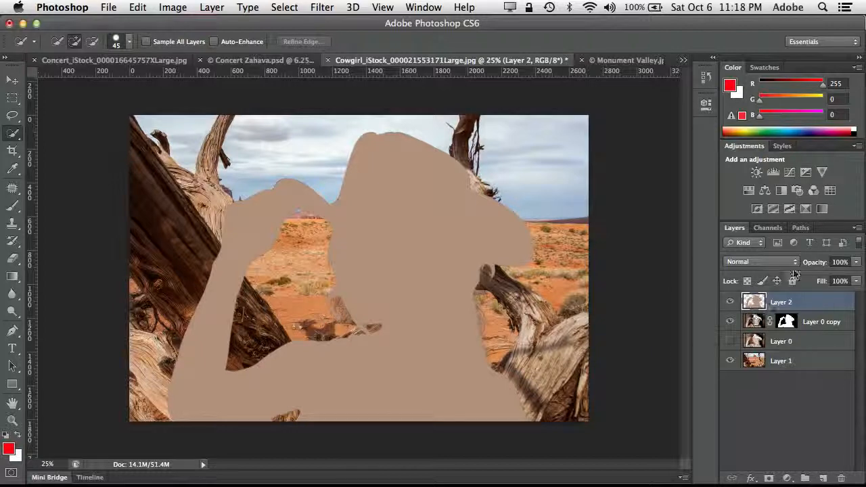
# Set the averaged layer's blend mode to Color and its opacity to 27%
pyautogui.click(770, 262)
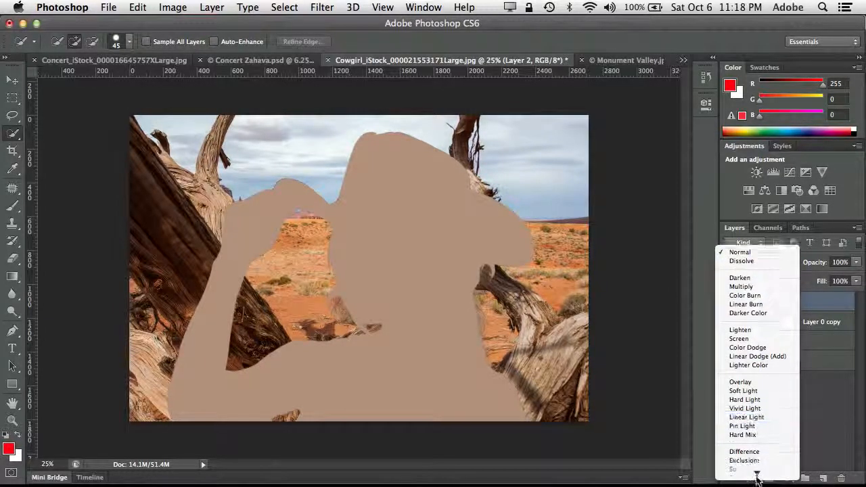
pyautogui.moveTo(756, 478)
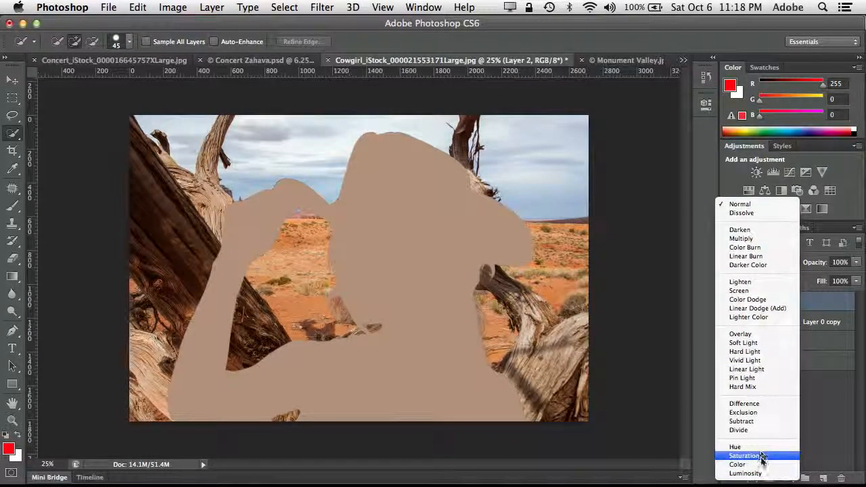
pyautogui.click(763, 465)
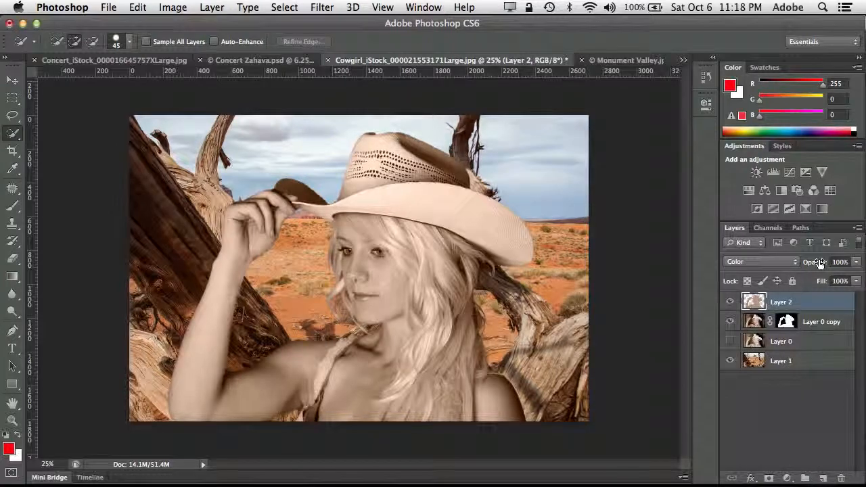
pyautogui.moveTo(819, 263); pyautogui.dragTo(797, 277)
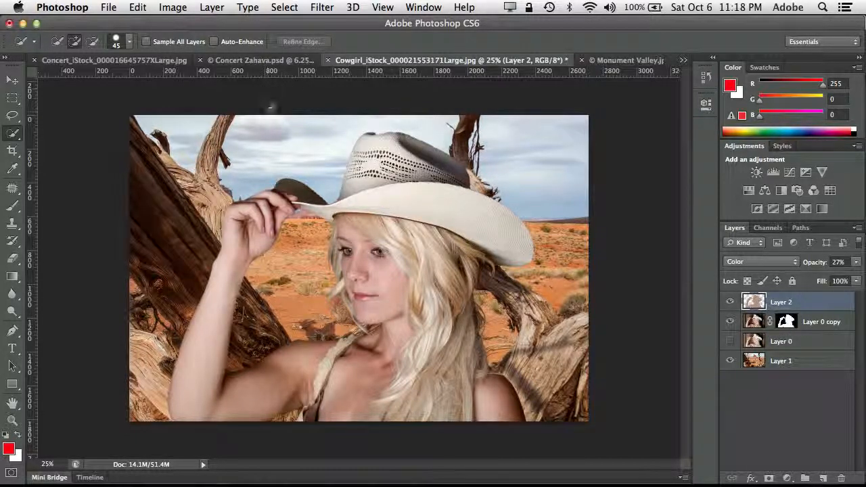
# Add the title "RoCK STAR" in 168 pt Myriad Pro to the concert composite and position it fully inside the image above the guitarist's head
pyautogui.click(224, 61)
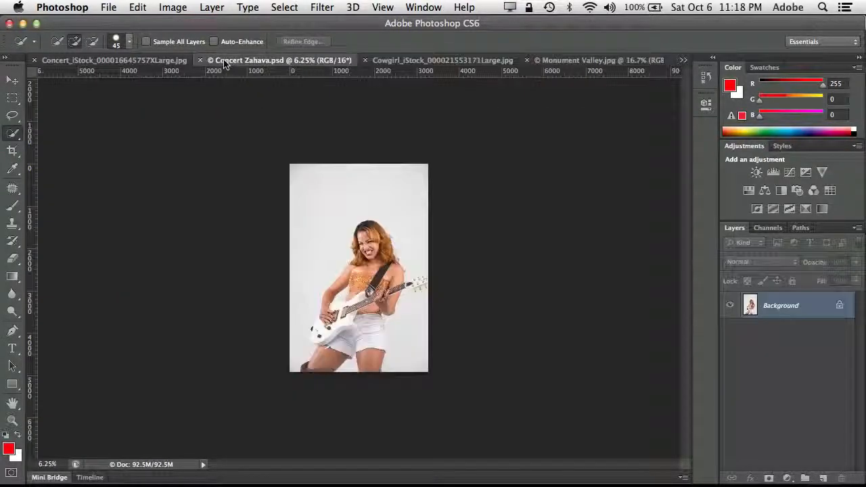
pyautogui.click(166, 61)
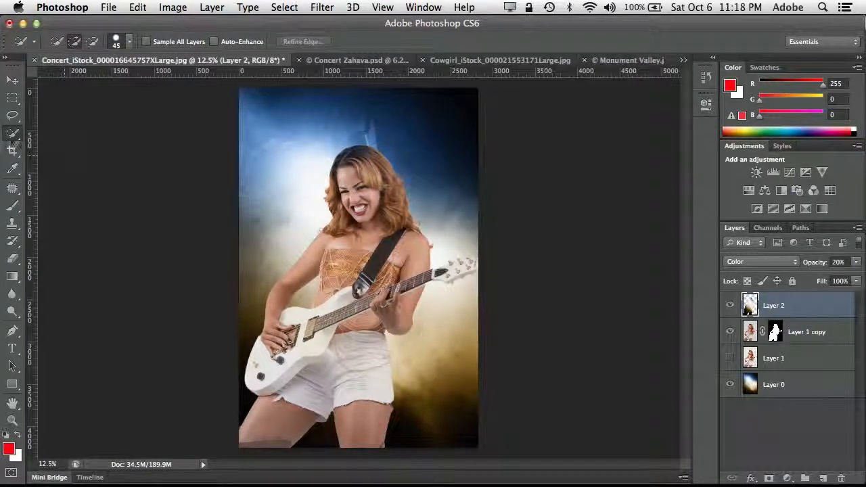
pyautogui.click(13, 350)
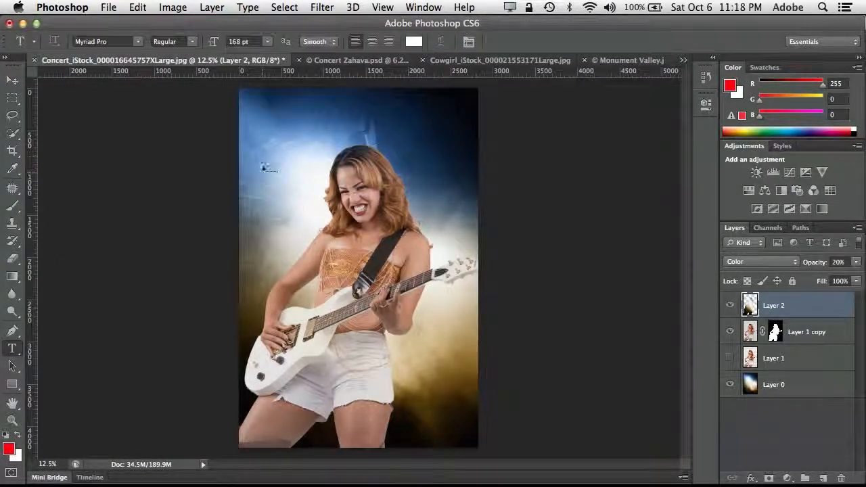
pyautogui.click(258, 109)
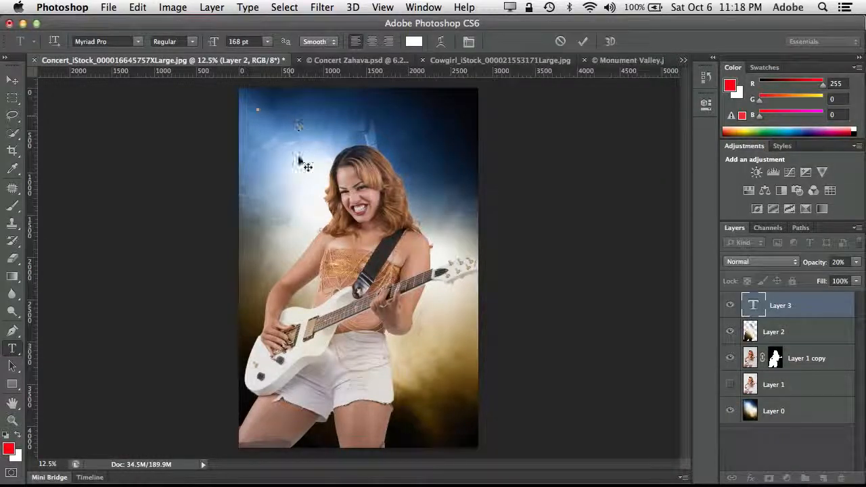
pyautogui.write('ROCK')
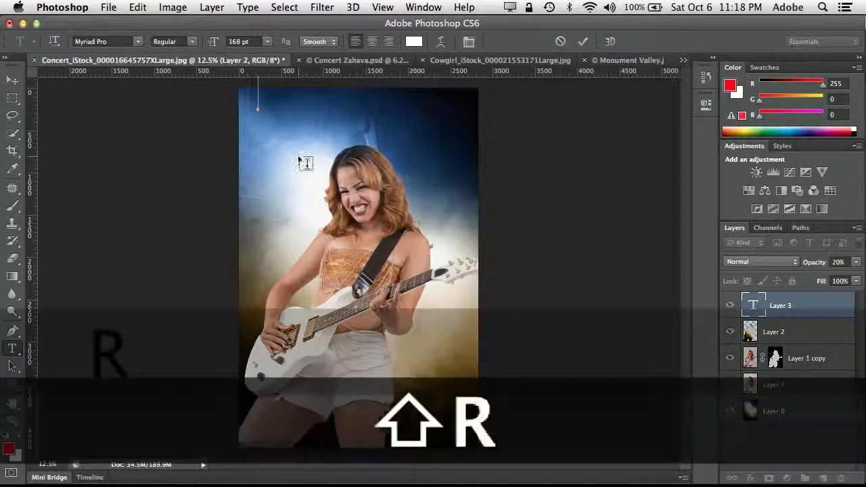
pyautogui.write(' STAR')
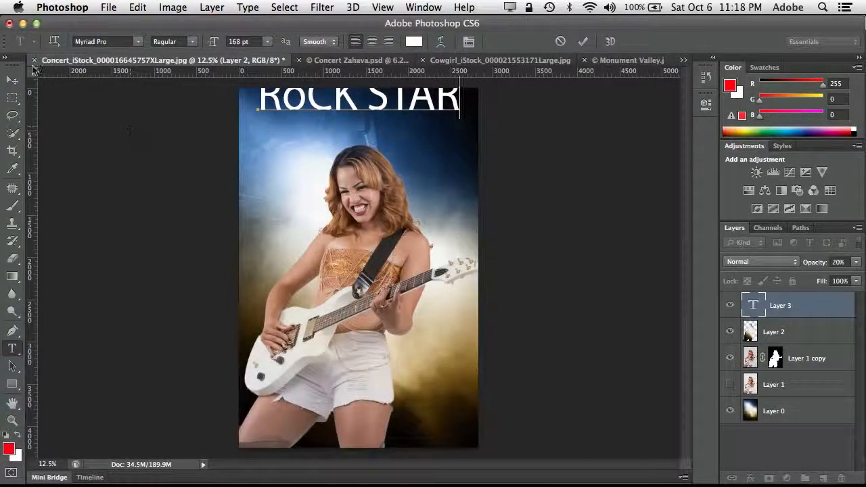
pyautogui.click(582, 41)
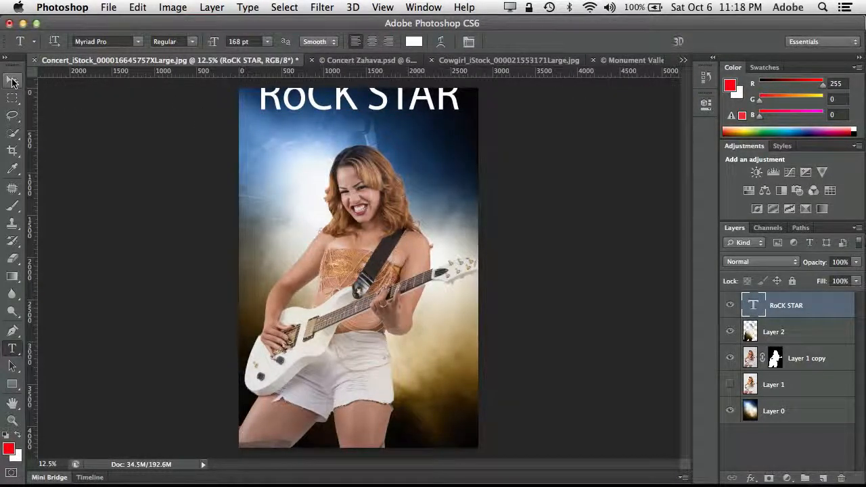
pyautogui.click(13, 80)
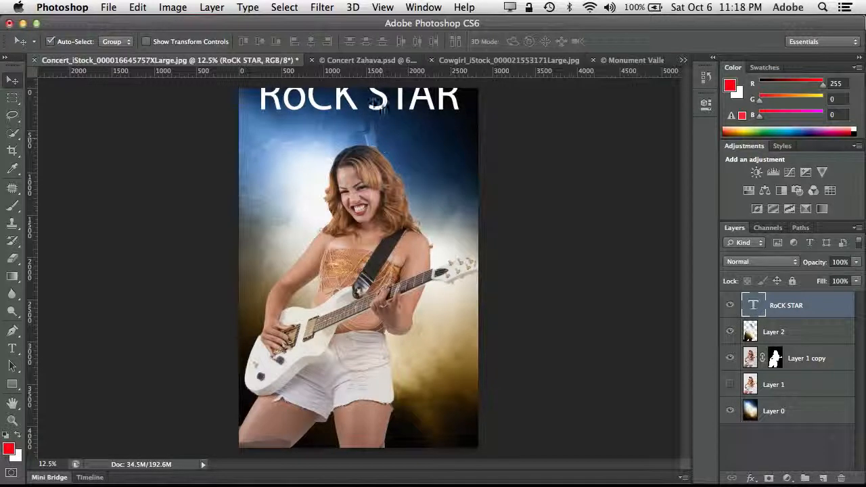
pyautogui.moveTo(383, 102); pyautogui.dragTo(382, 123)
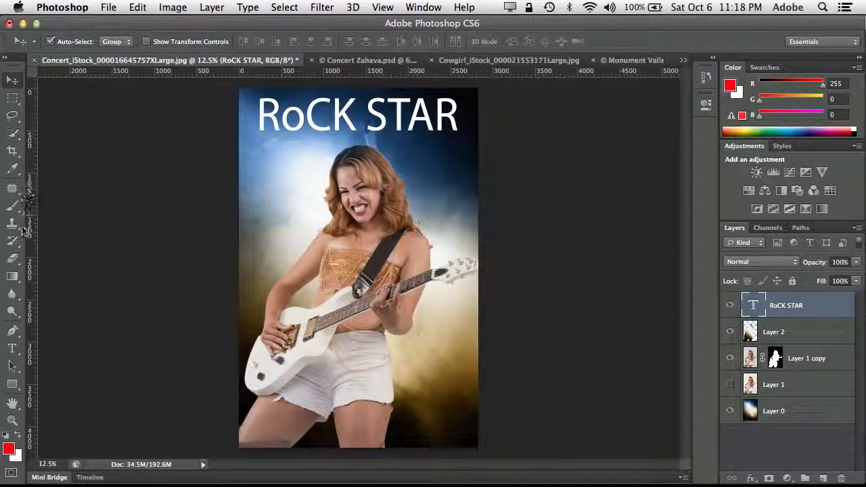
# Replace the lowercase "o" in the title with a capital "O" so it reads "ROCK STAR"
pyautogui.click(13, 350)
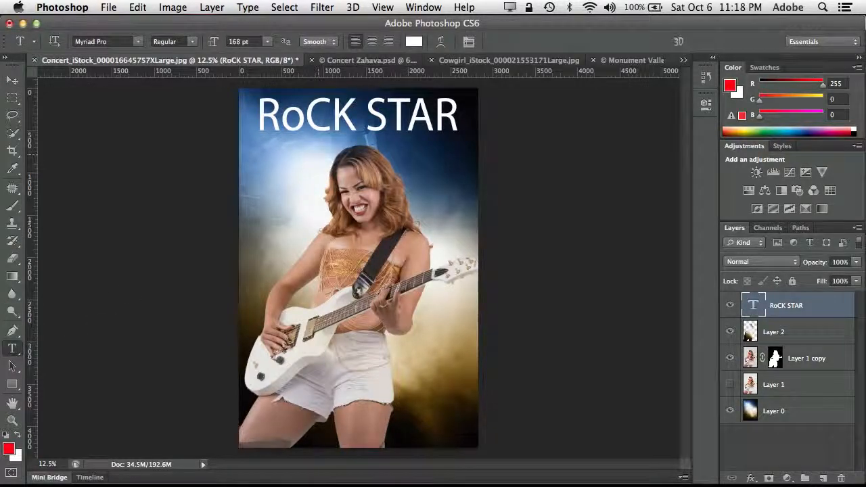
pyautogui.click(308, 111)
pyautogui.moveTo(310, 111); pyautogui.dragTo(282, 108)
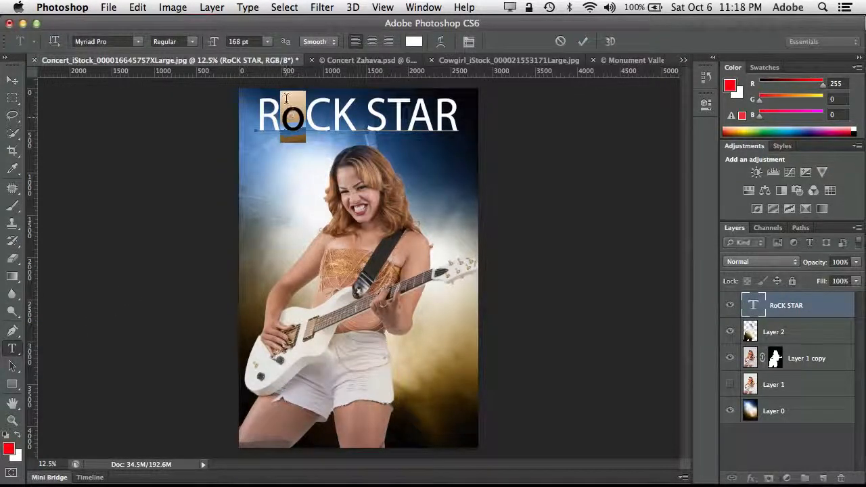
pyautogui.write('O')
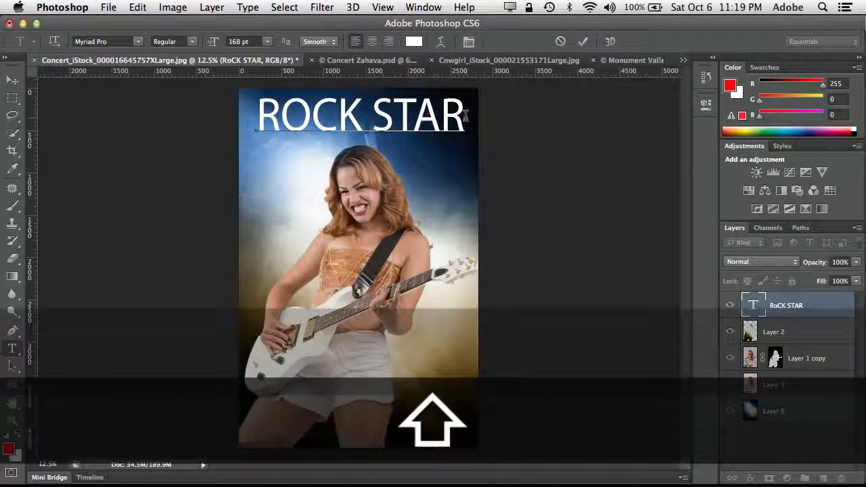
# Change the whole ROCK STAR title to the A bite font at 105 pt
pyautogui.moveTo(460, 115); pyautogui.dragTo(236, 100)
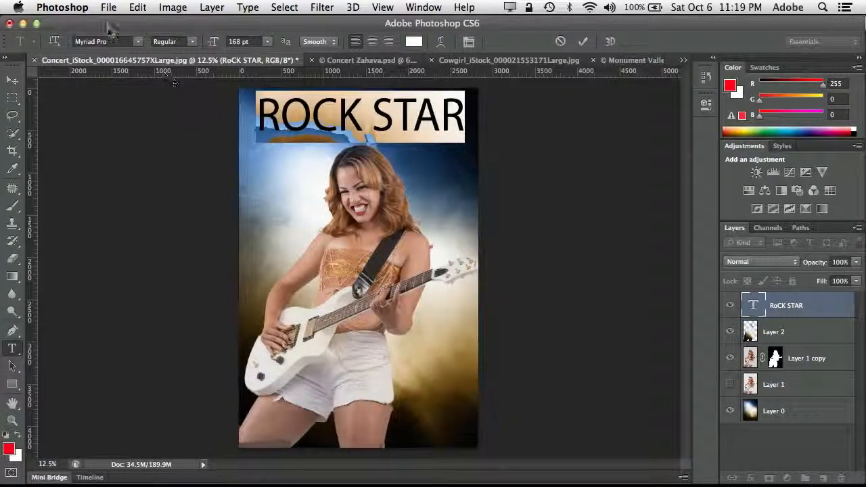
pyautogui.click(135, 42)
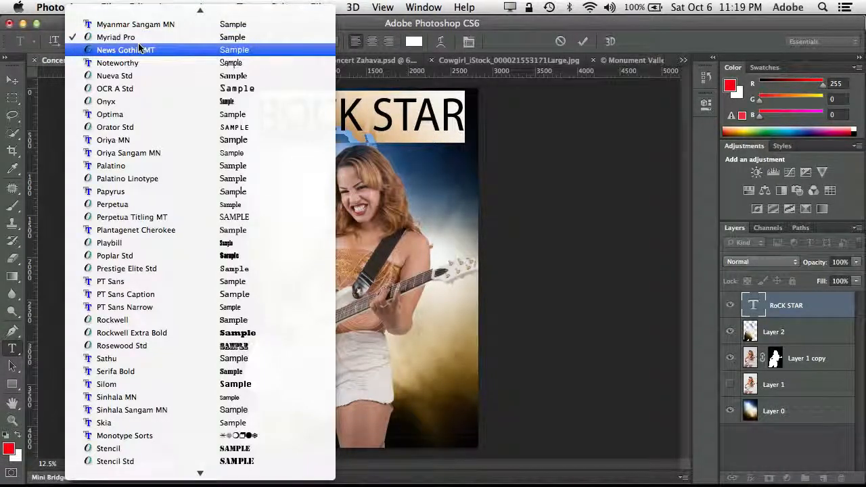
pyautogui.moveTo(142, 4)
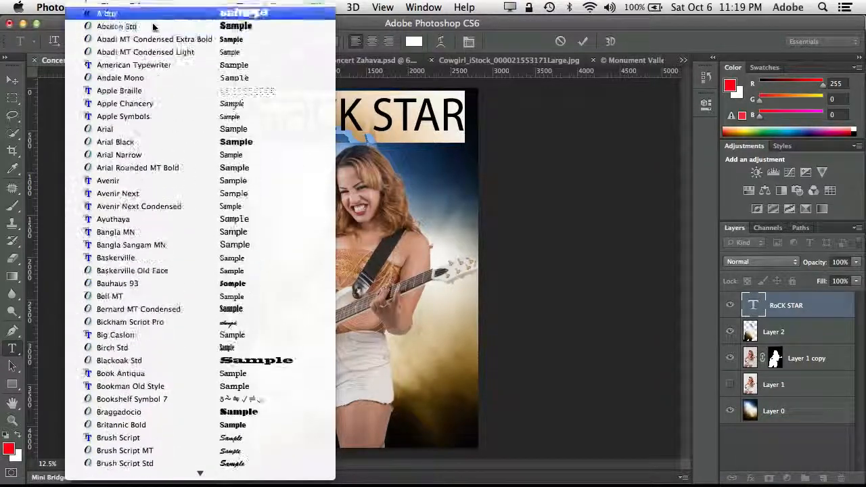
pyautogui.click(154, 13)
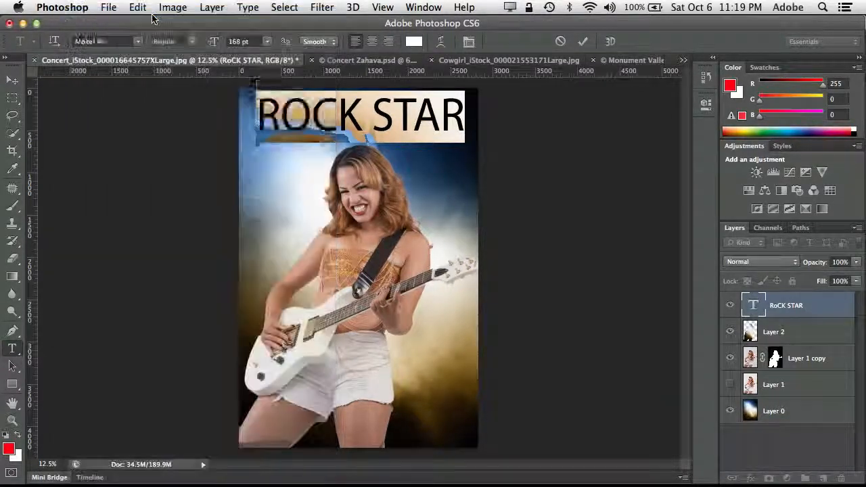
pyautogui.click(267, 41)
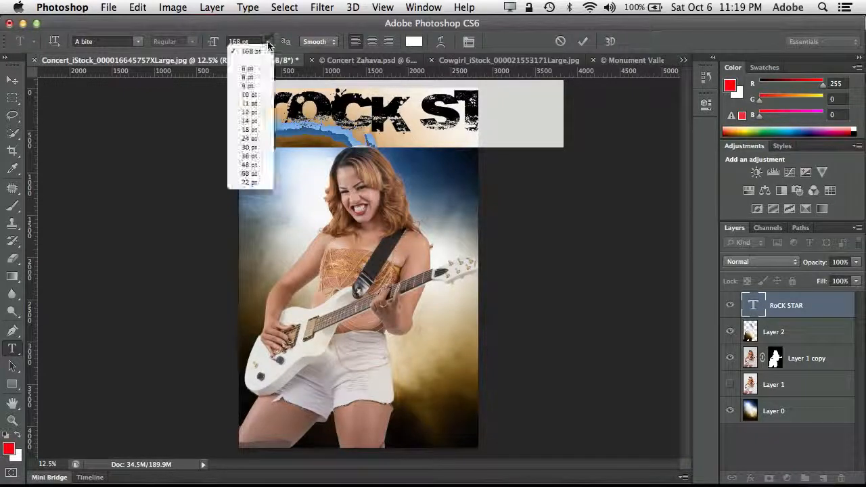
pyautogui.click(258, 182)
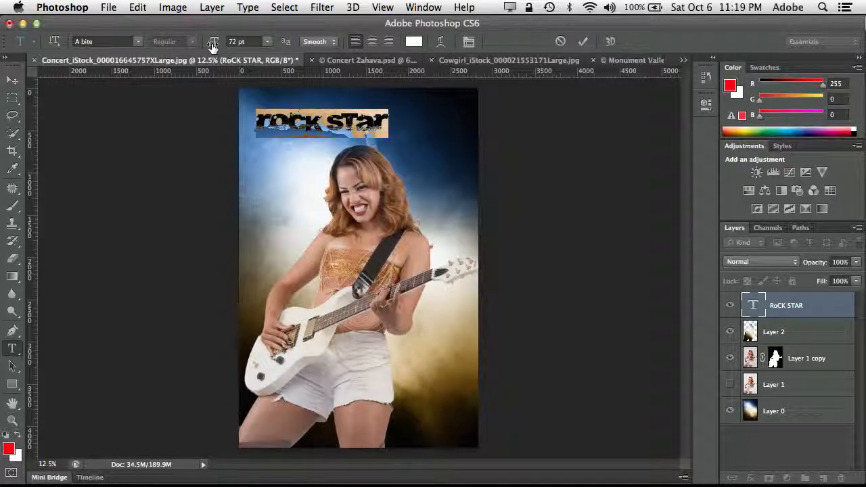
pyautogui.moveTo(213, 46)
pyautogui.mouseDown()
pyautogui.moveTo(240, 48)
pyautogui.moveTo(200, 51)
pyautogui.moveTo(234, 52)
pyautogui.moveTo(223, 53)
pyautogui.mouseUp()
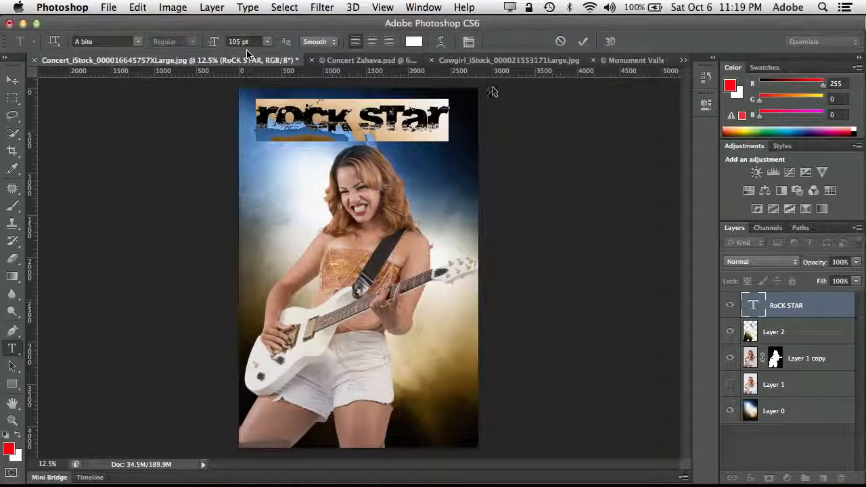
# Recolor the title with a muted skin-brown (9f7c6d) sampled from the guitarist's leg and commit the text edit
pyautogui.click(414, 42)
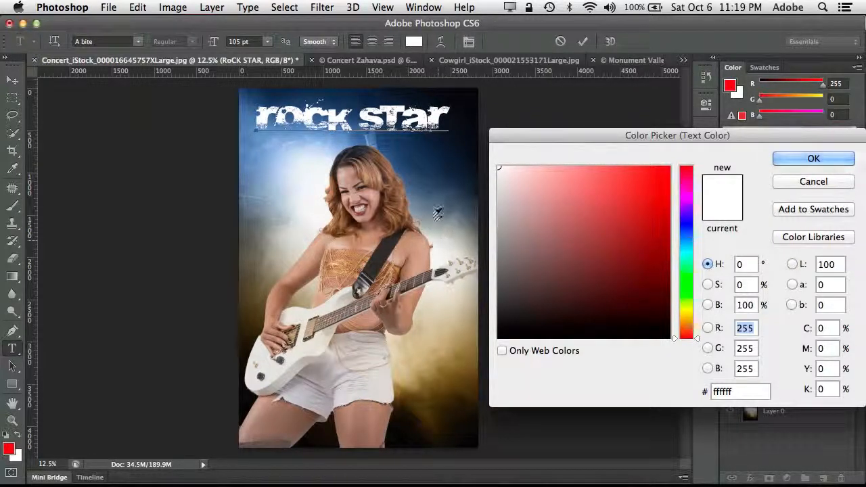
pyautogui.click(454, 331)
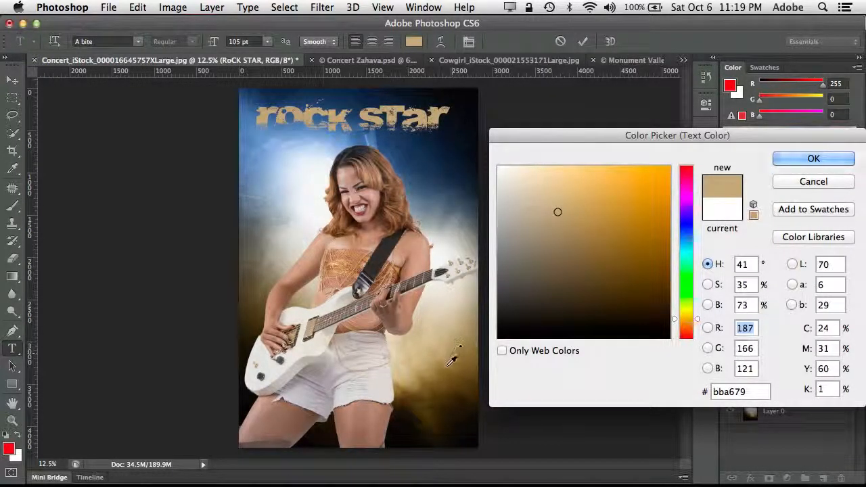
pyautogui.click(437, 372)
pyautogui.click(393, 395)
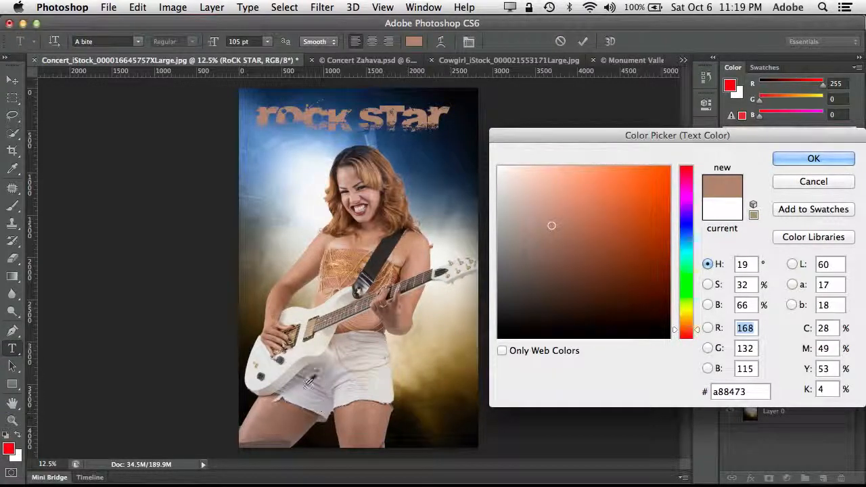
pyautogui.click(356, 424)
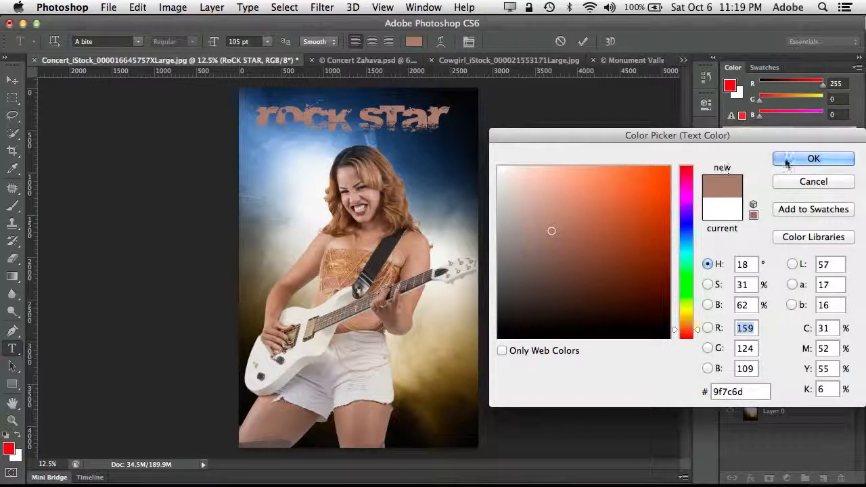
pyautogui.click(815, 159)
pyautogui.click(582, 42)
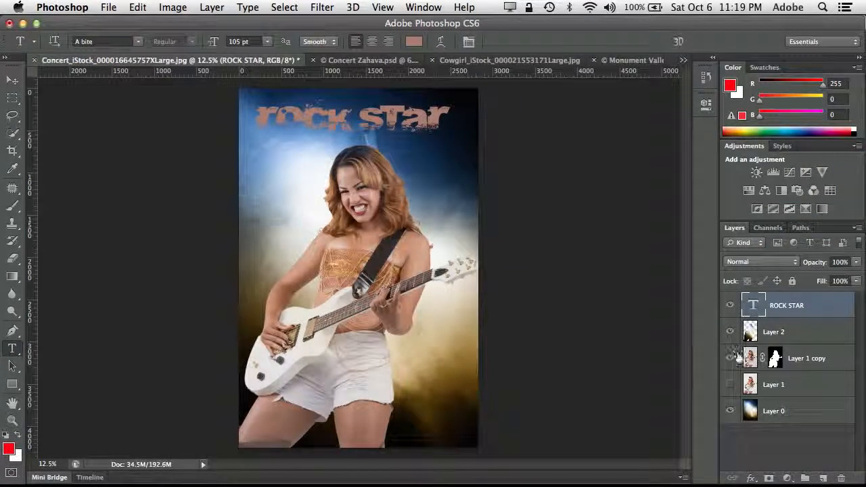
# Add a drop shadow to the title layer falling straight below the letters, with a 93° angle and 75 px distance
pyautogui.click(751, 478)
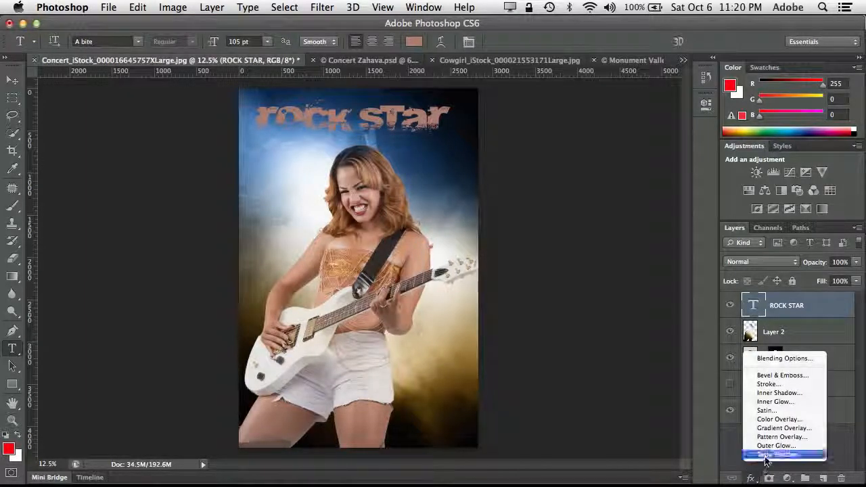
pyautogui.click(778, 454)
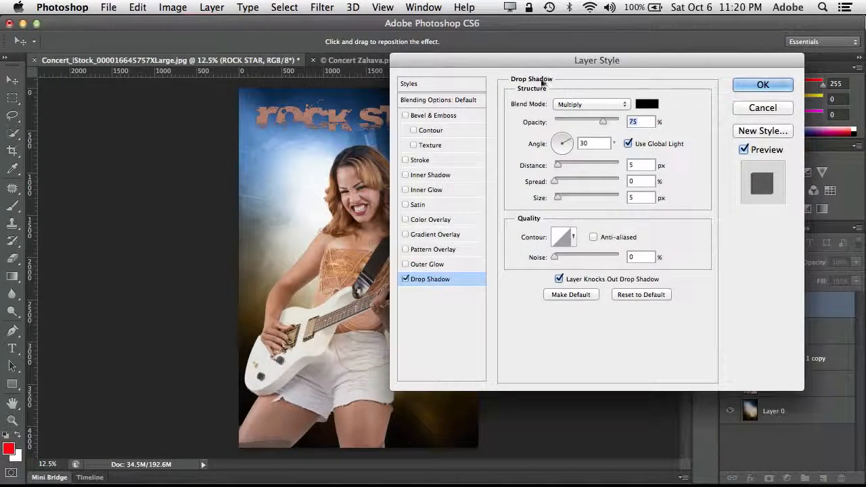
pyautogui.moveTo(346, 125)
pyautogui.mouseDown()
pyautogui.moveTo(335, 130)
pyautogui.moveTo(349, 131)
pyautogui.mouseUp()
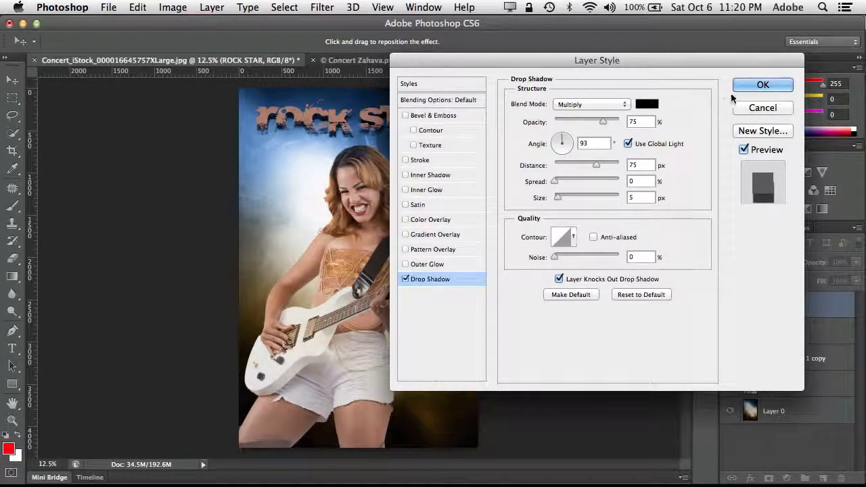
pyautogui.click(750, 82)
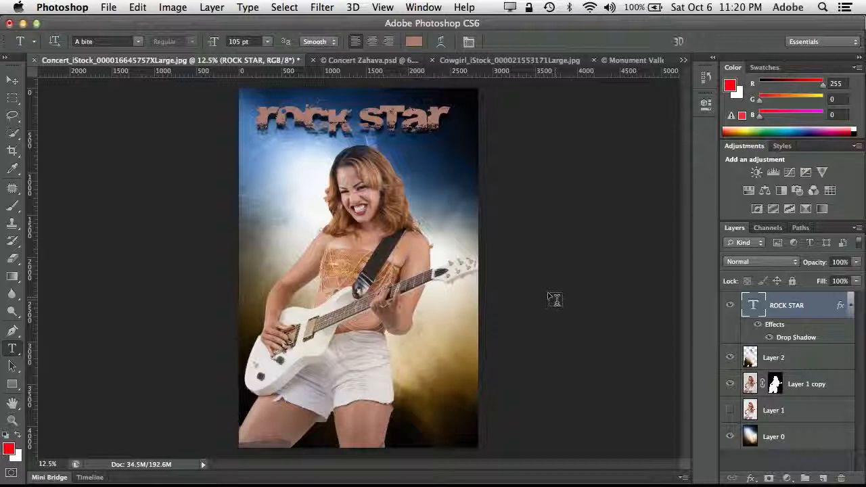
# Hide and show the title layer, and try the title lower over the guitarist before returning it above her head
pyautogui.click(731, 305)
pyautogui.click(731, 306)
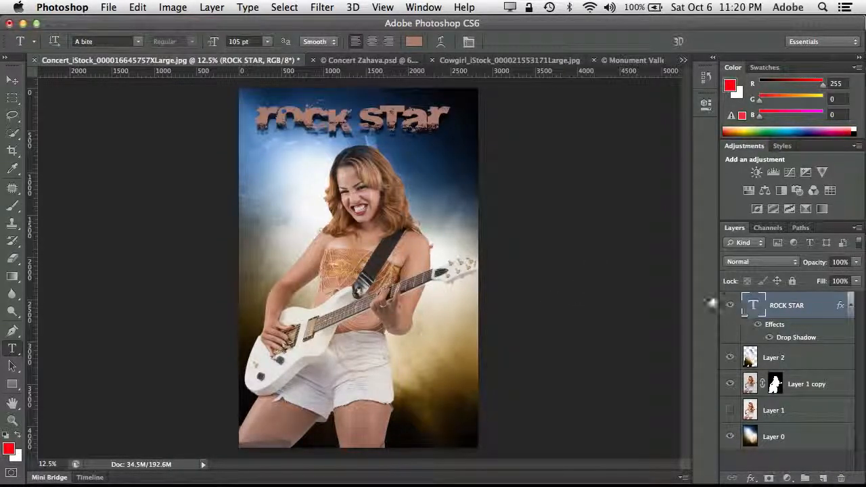
pyautogui.click(12, 80)
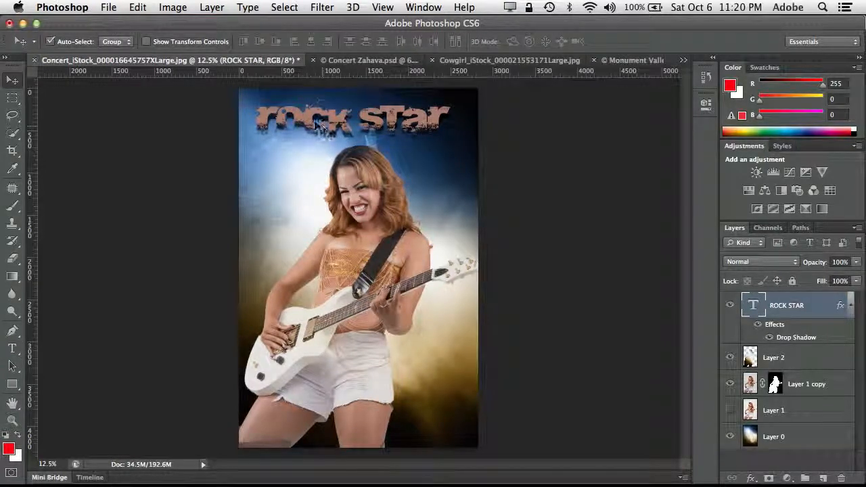
pyautogui.moveTo(322, 127); pyautogui.dragTo(307, 210)
pyautogui.moveTo(301, 288); pyautogui.dragTo(306, 124)
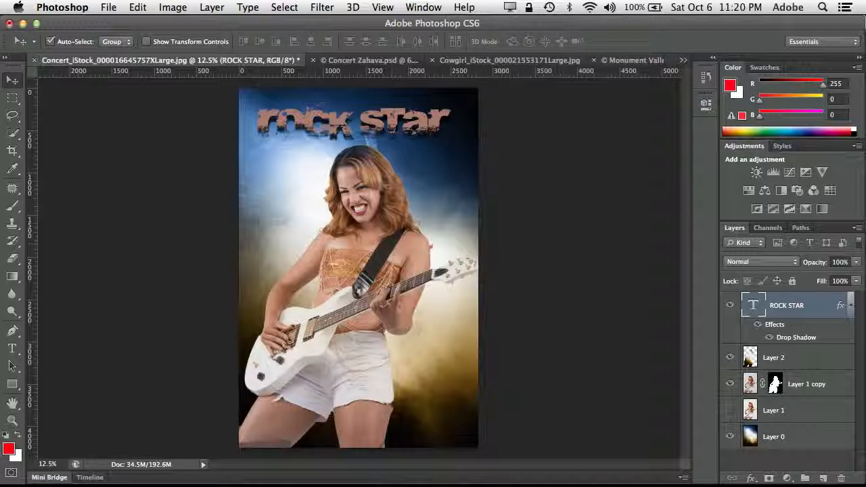
pyautogui.click(108, 8)
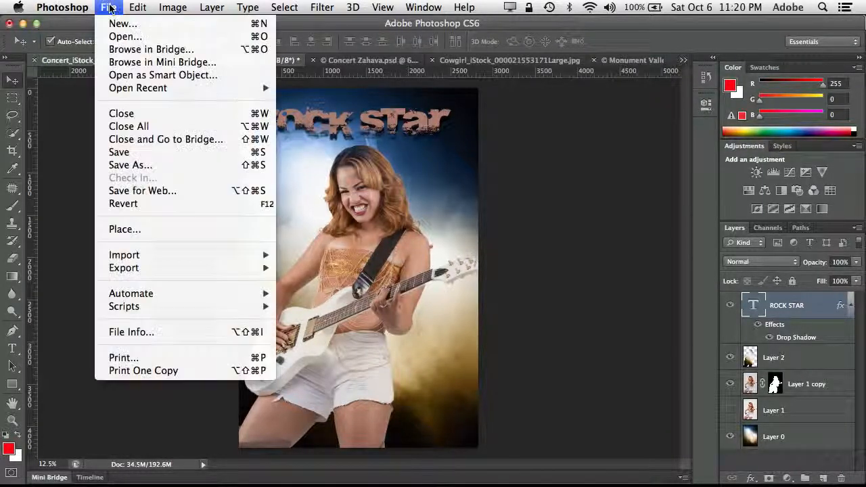
pyautogui.click(130, 165)
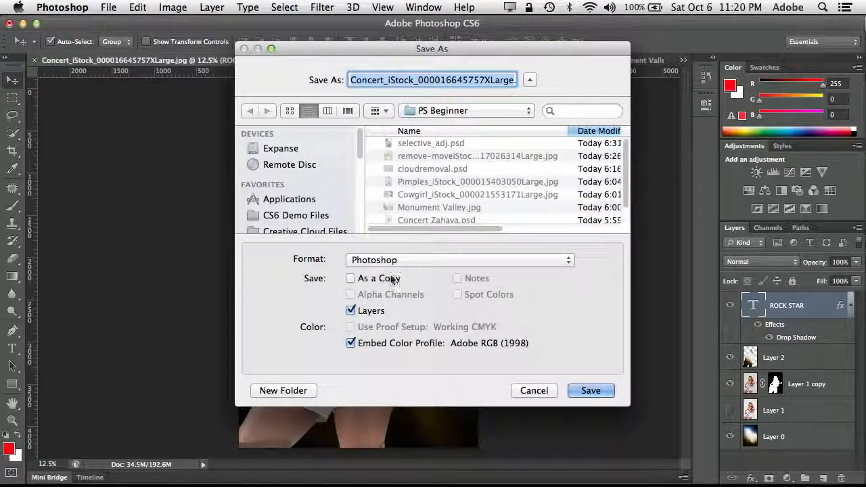
pyautogui.click(498, 79)
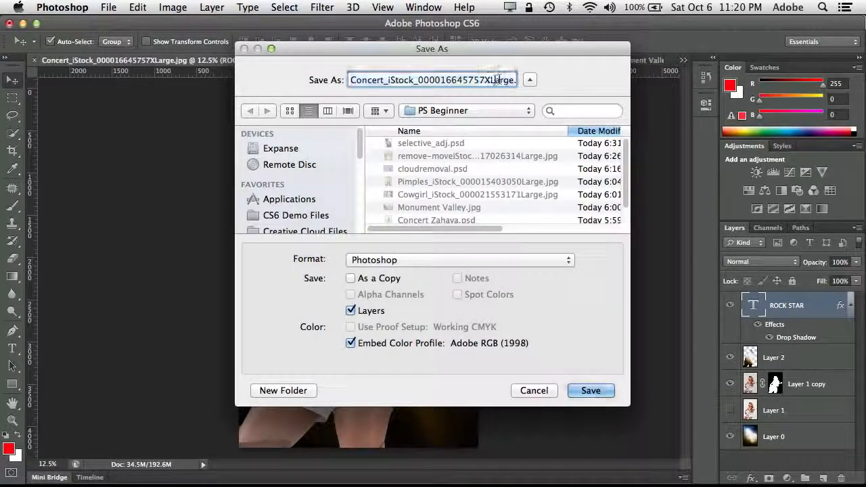
pyautogui.moveTo(497, 79)
pyautogui.mouseDown()
pyautogui.moveTo(525, 82)
pyautogui.moveTo(503, 87)
pyautogui.mouseUp()
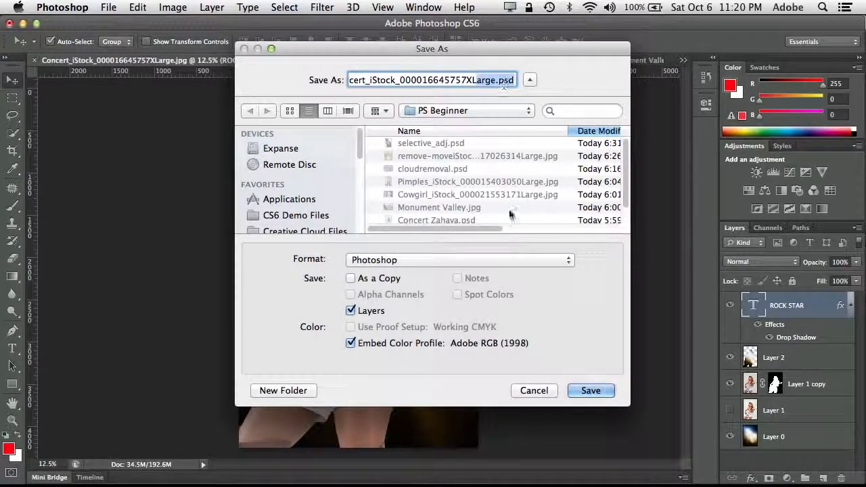
pyautogui.click(572, 390)
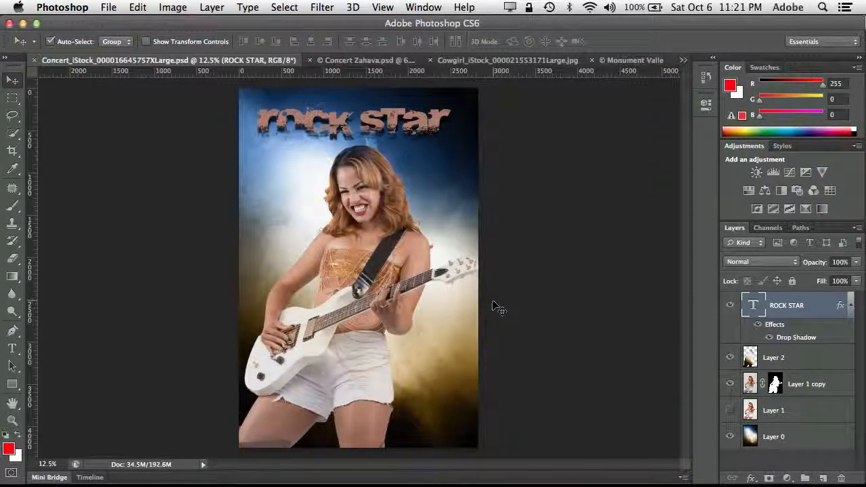
# Start a Save for Web export of the composite and set the image height to 1024 px
pyautogui.click(108, 7)
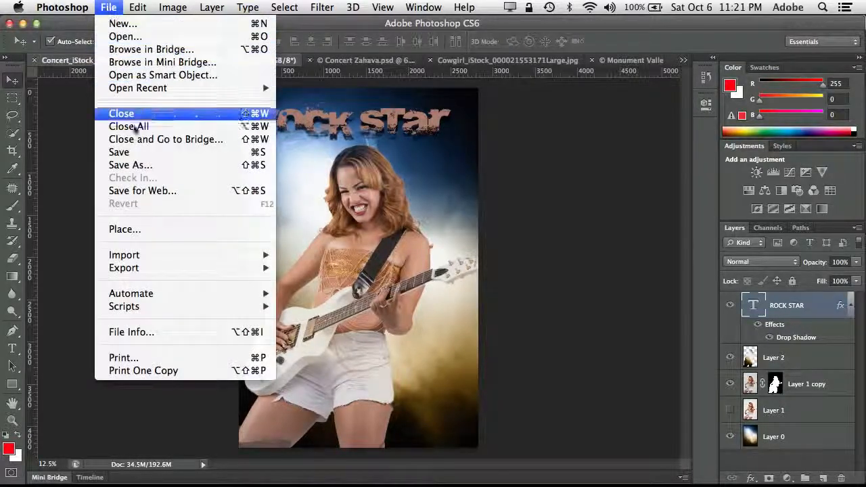
pyautogui.click(150, 192)
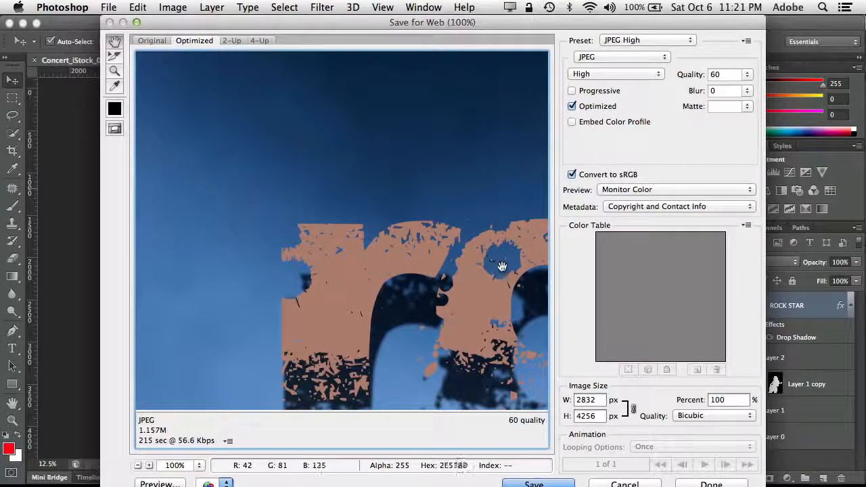
pyautogui.doubleClick(587, 415)
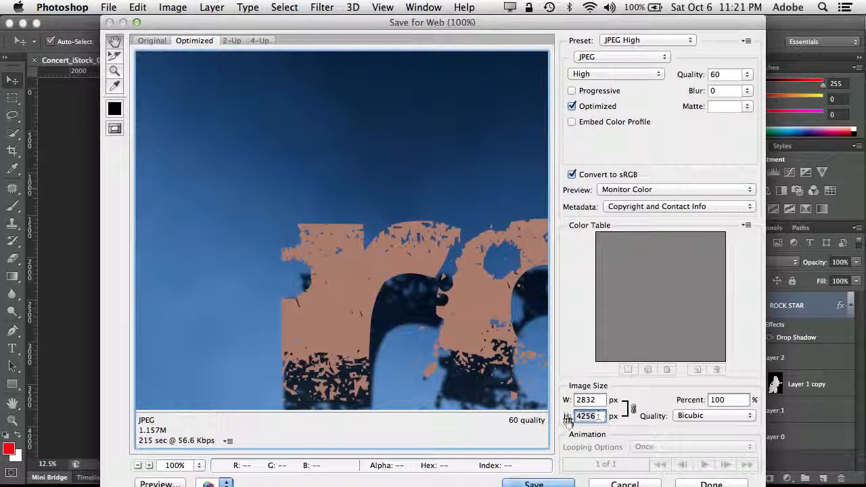
pyautogui.write('1')
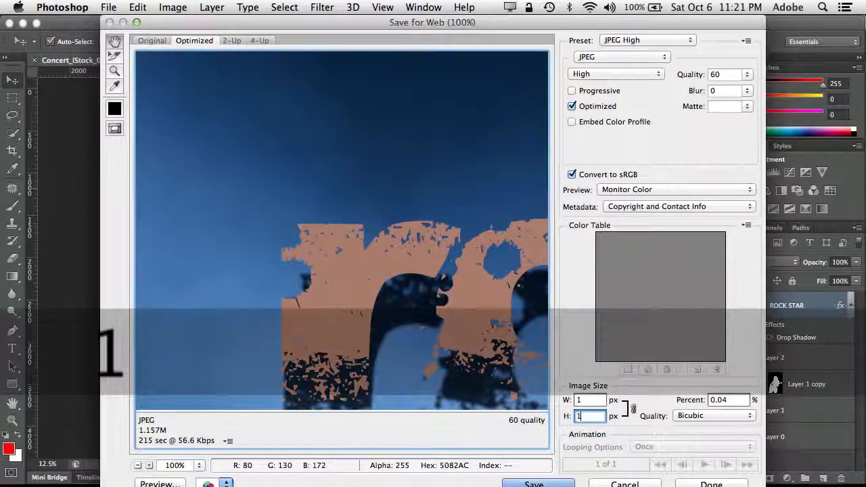
pyautogui.write('02')
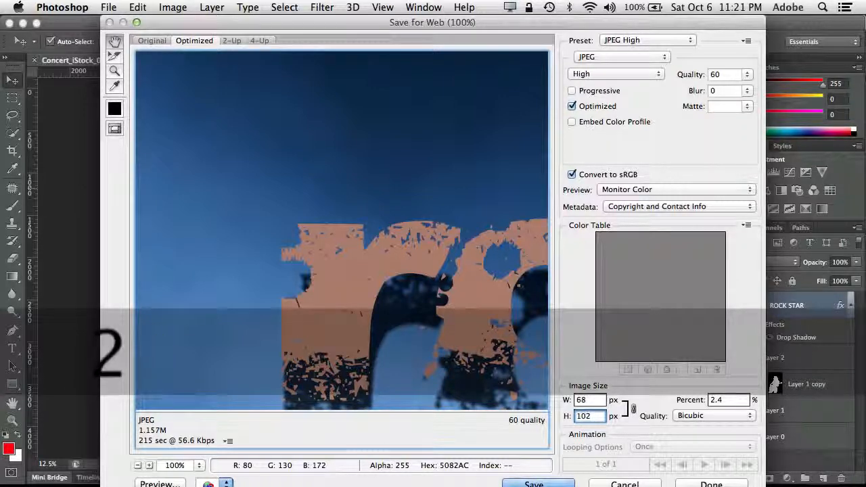
pyautogui.write('4')
pyautogui.press('Tab')
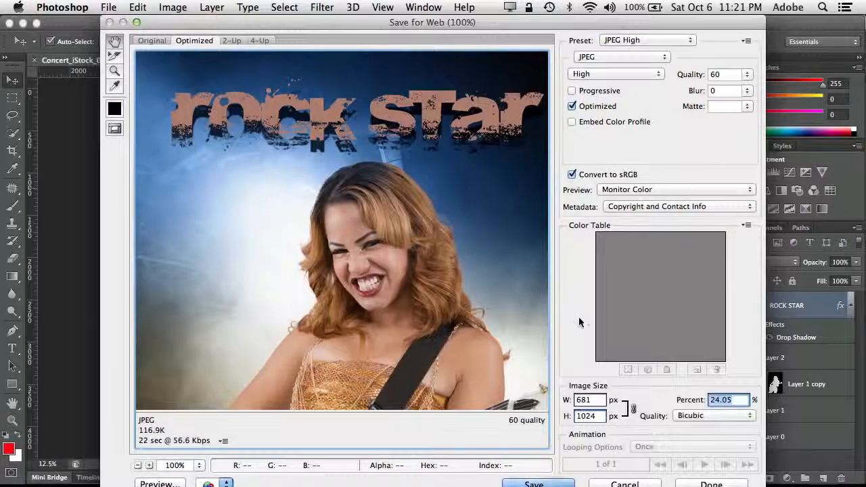
# Reduce the web export's height to 800 px and keep JPEG as the file format
pyautogui.click(596, 417)
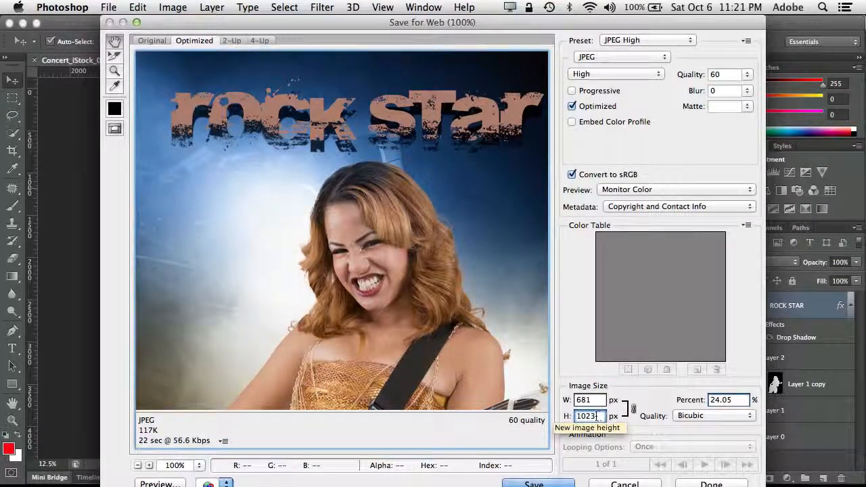
pyautogui.moveTo(599, 417); pyautogui.dragTo(558, 417)
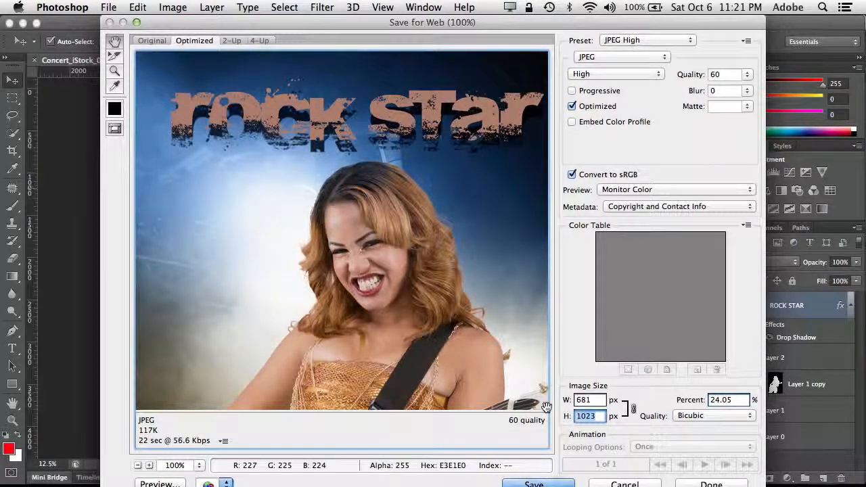
pyautogui.write('800')
pyautogui.press('Tab')
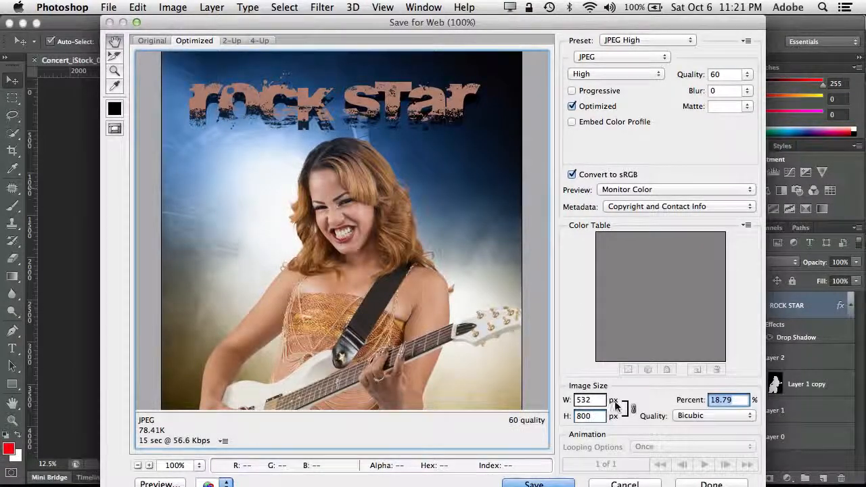
pyautogui.click(615, 60)
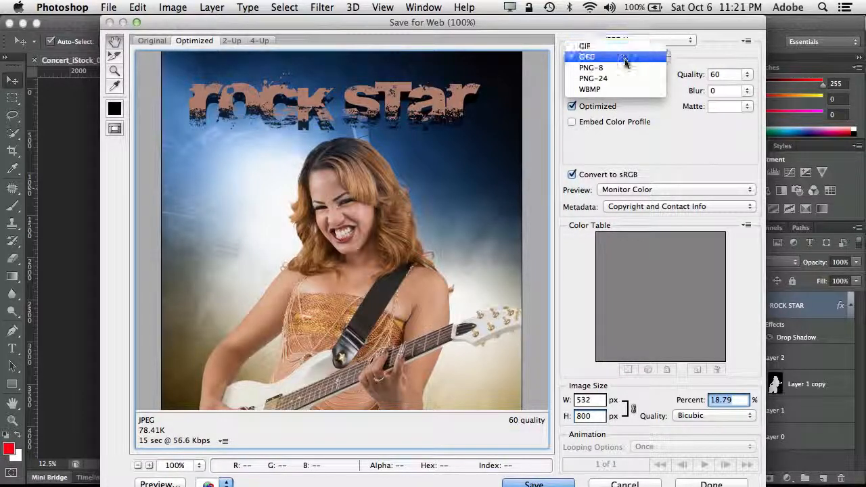
pyautogui.click(638, 127)
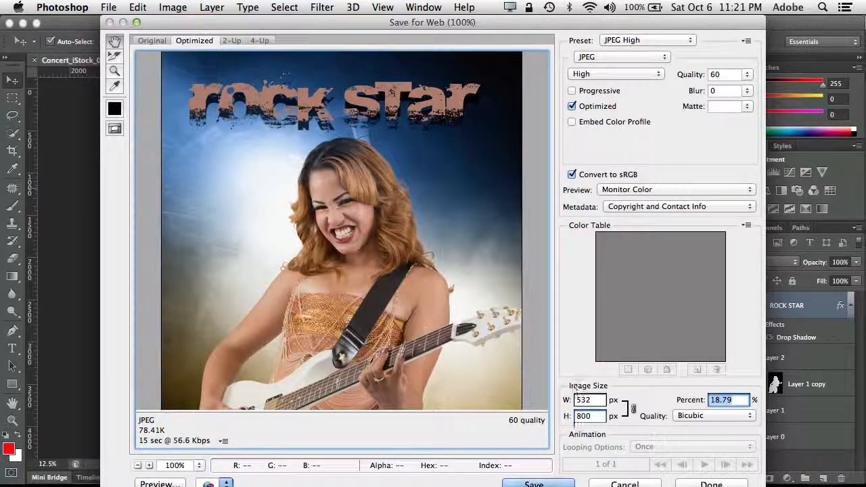
# Save the optimized web image as rockstar-web.jpg in the PS Beginner folder
pyautogui.click(560, 483)
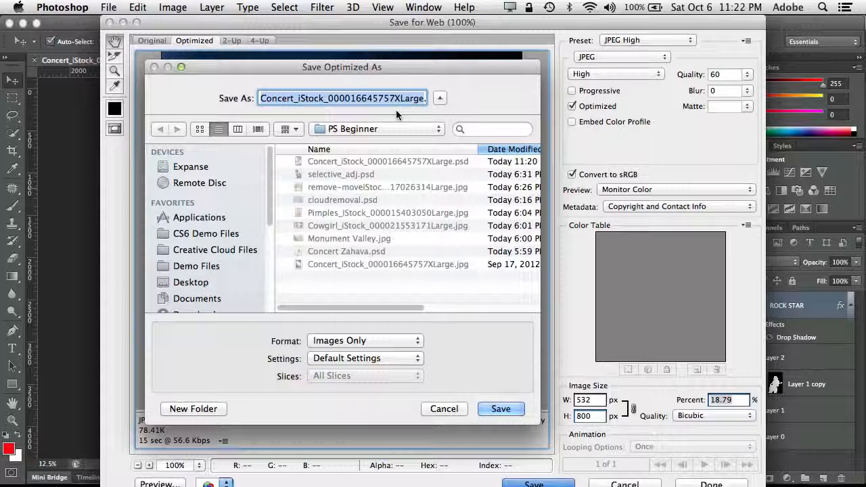
pyautogui.write('rockst')
pyautogui.write('ar-s.jpg')
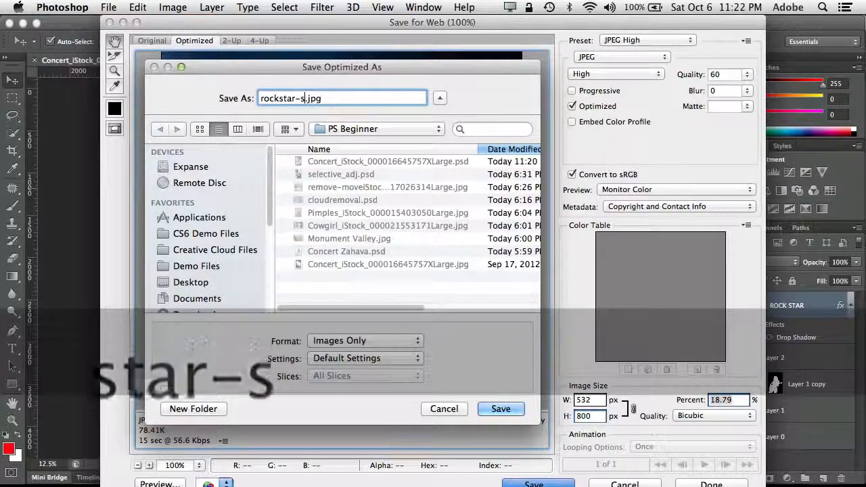
pyautogui.press('BackSpace')
pyautogui.write('web')
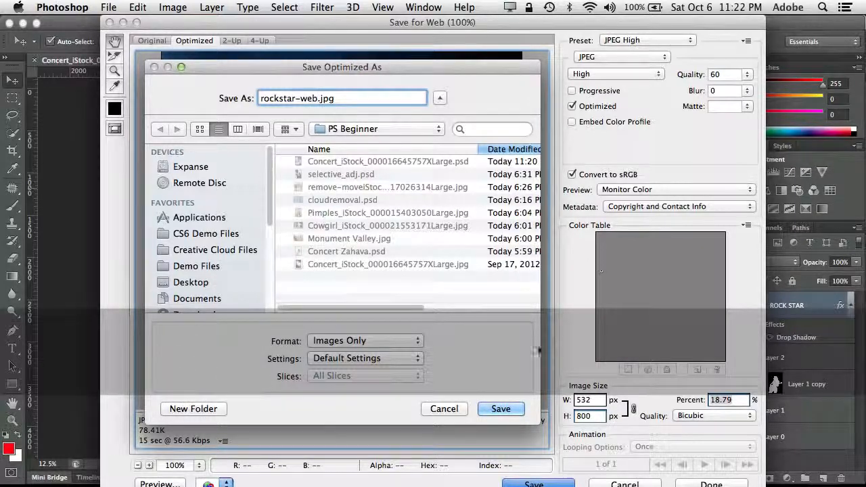
pyautogui.click(500, 409)
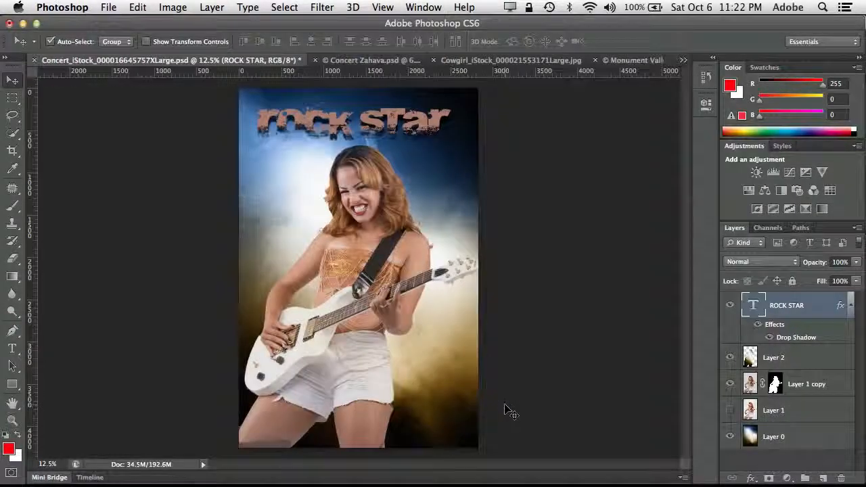